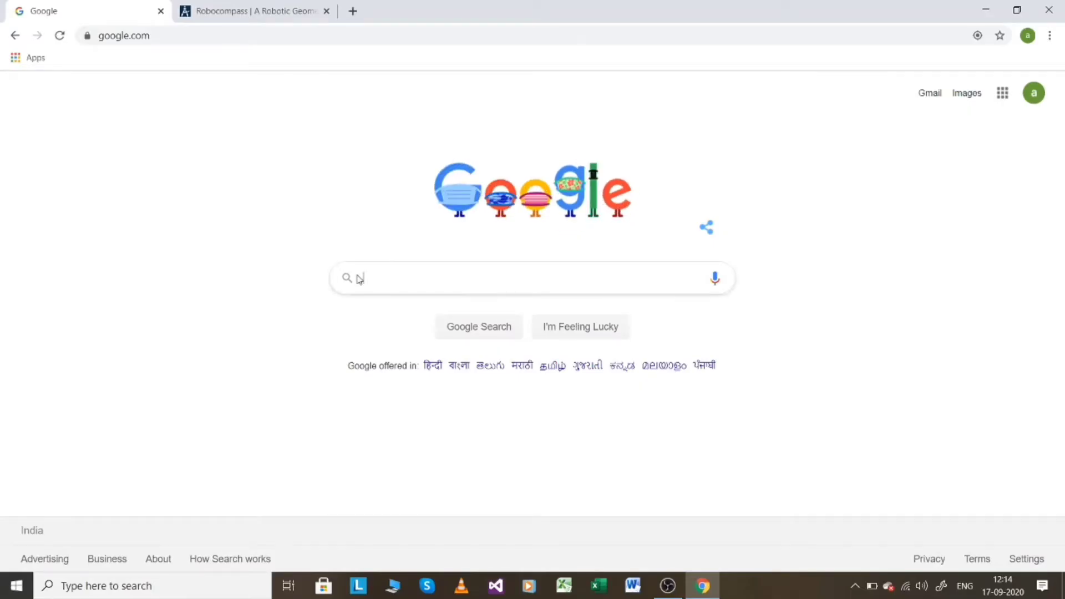
Search Google for robocompass, go to its website and open the Robo Compass app.
click(379, 277)
text(robo)
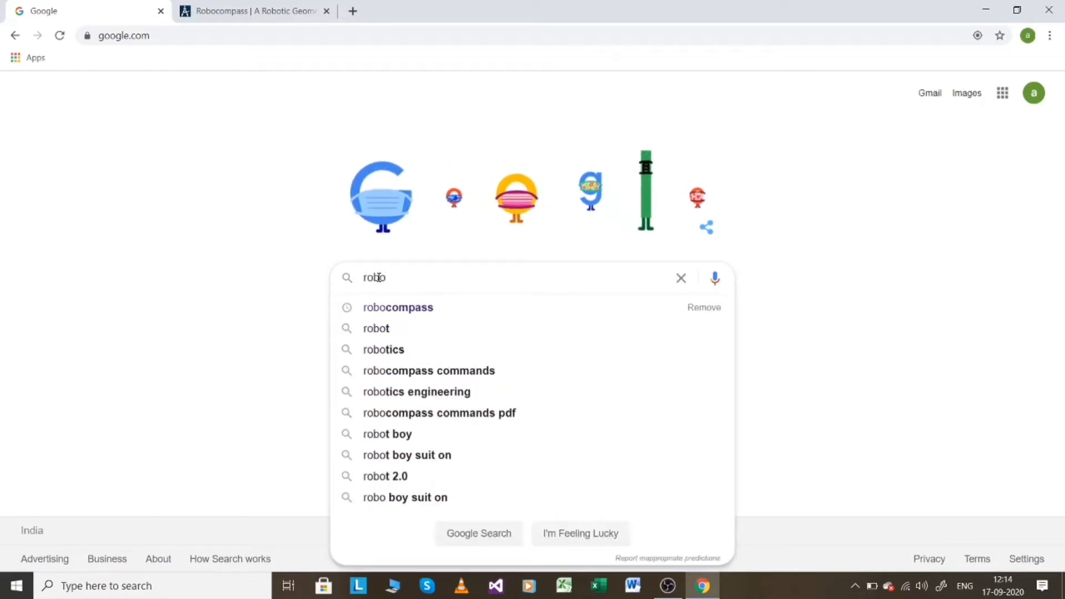
click(421, 309)
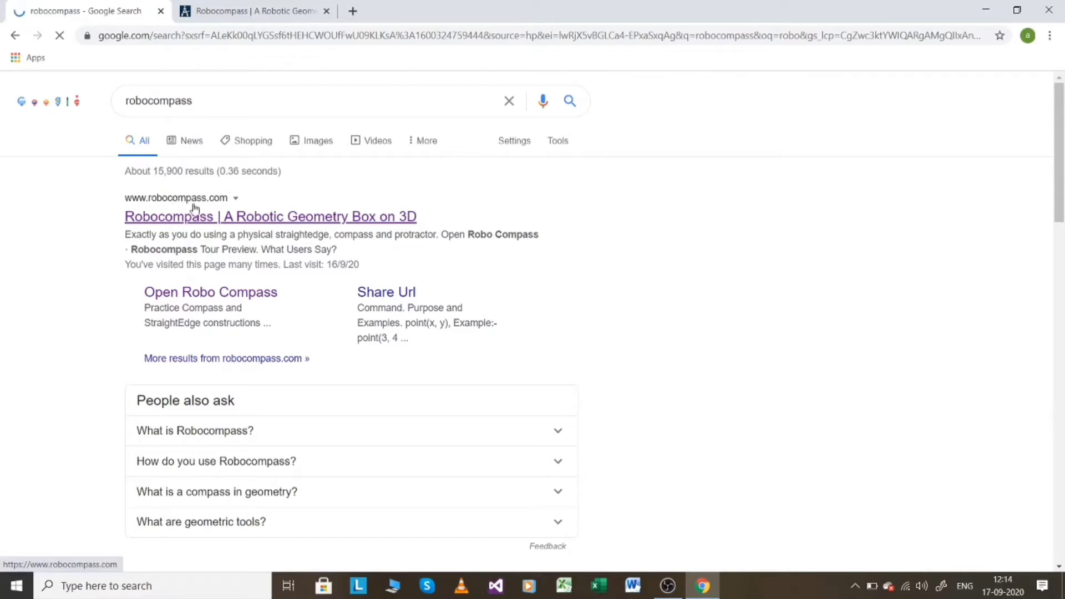
click(197, 218)
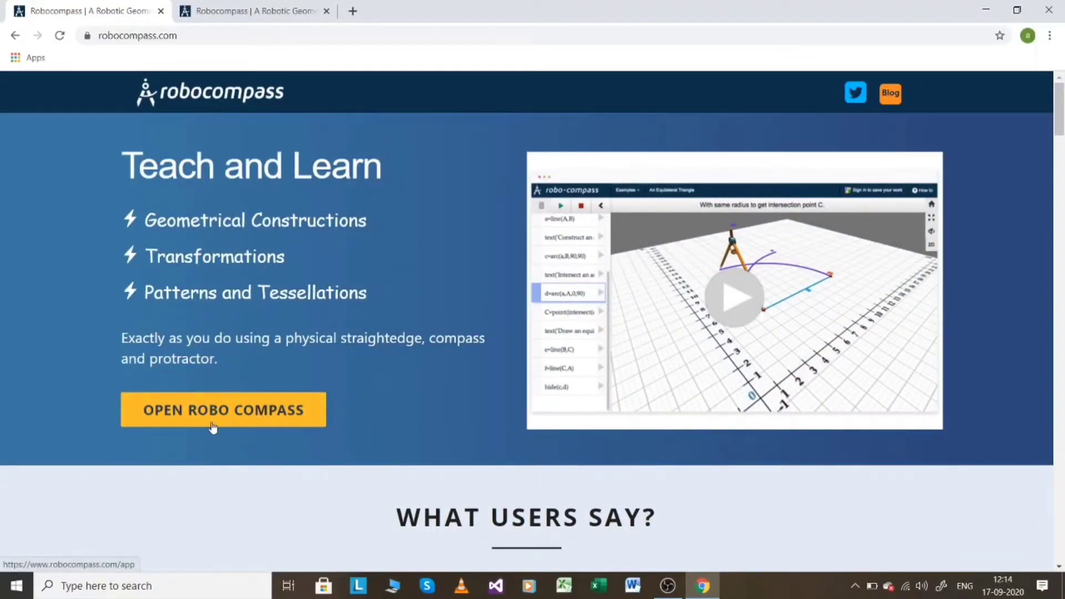
click(232, 420)
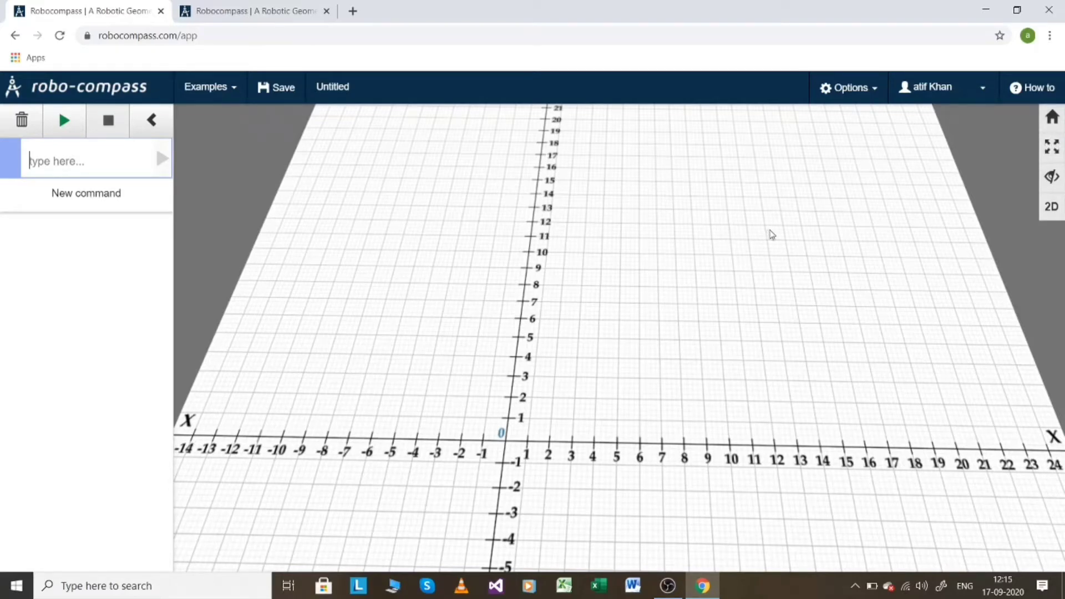
Try out the full-screen mode and the hidden grid, restoring the normal window, command list and grid.
click(1048, 153)
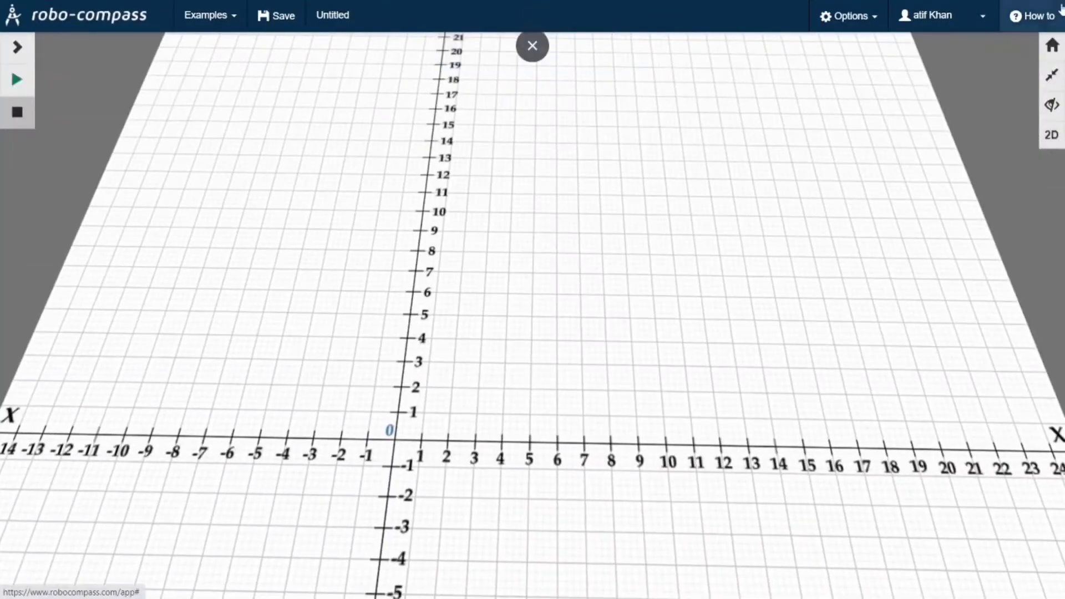
click(1051, 74)
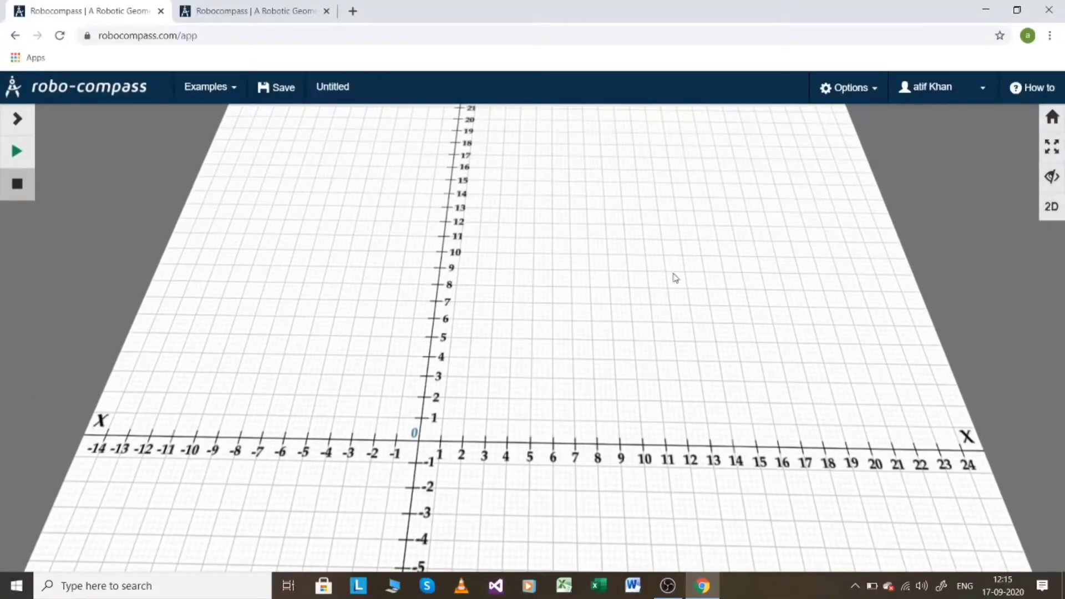
click(1050, 179)
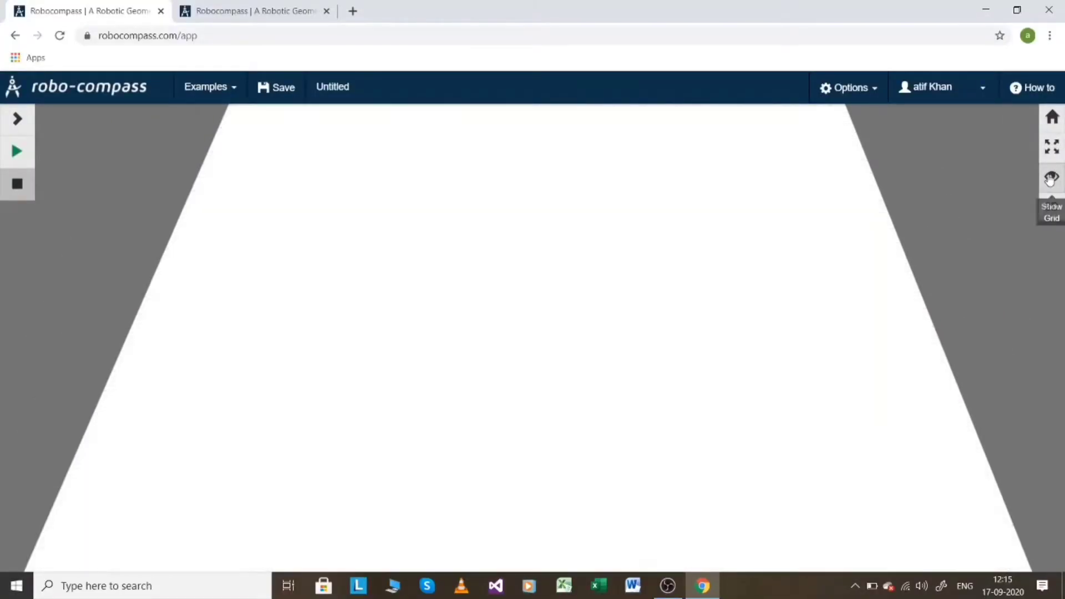
click(27, 129)
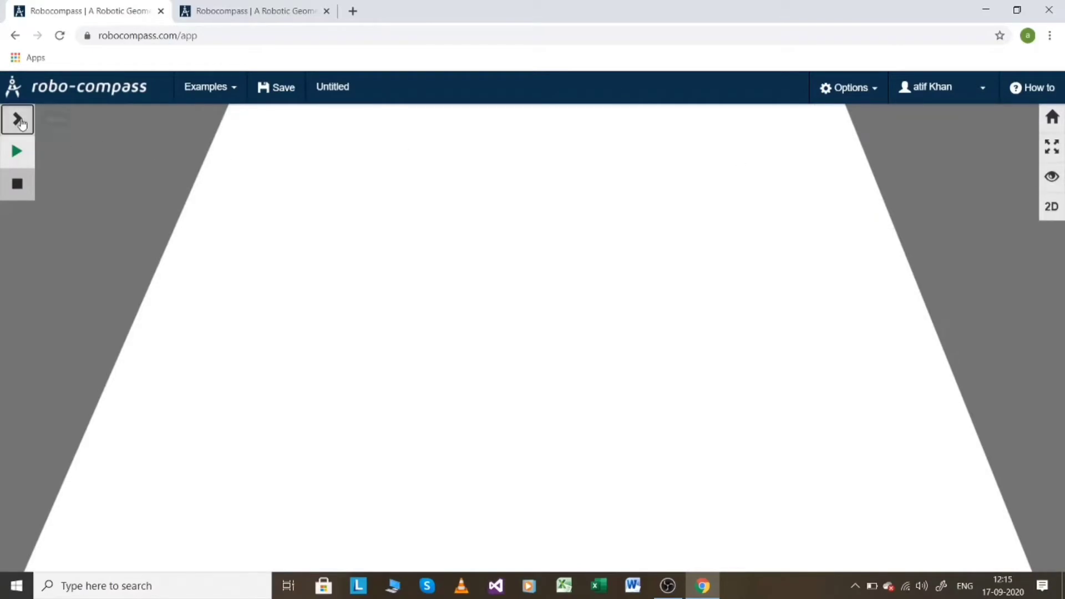
click(1051, 178)
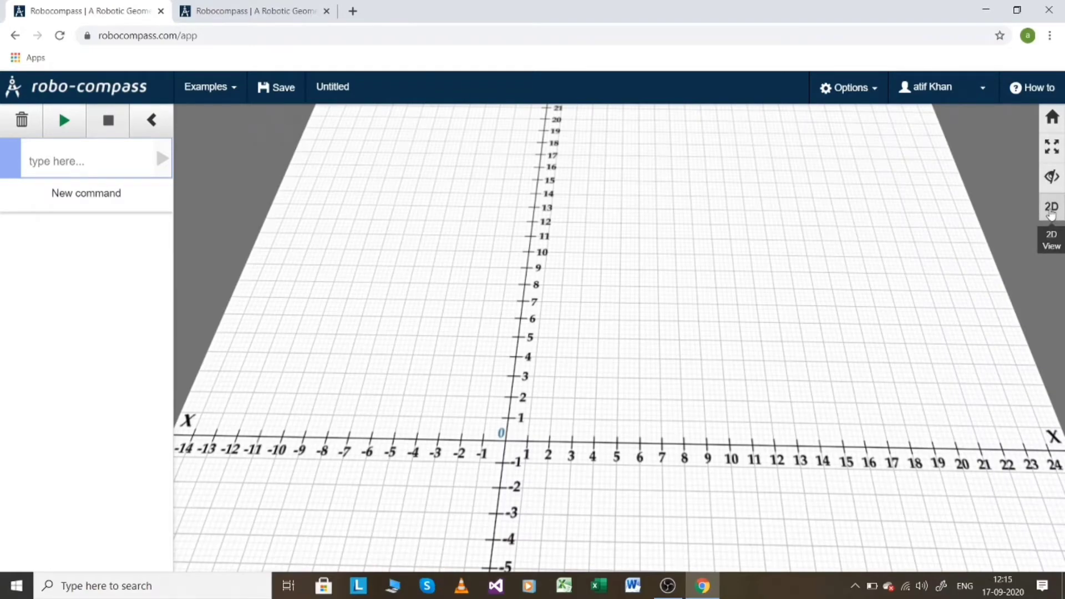
Switch the drawing plane to 2D view and look through the suggested commands for the empty command line.
click(1051, 208)
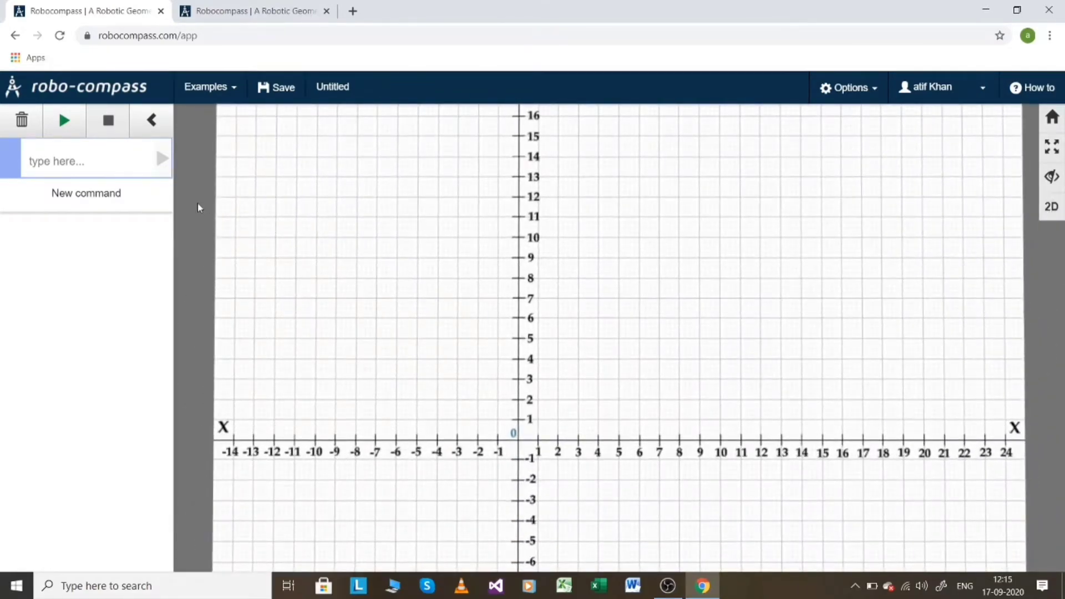
click(82, 161)
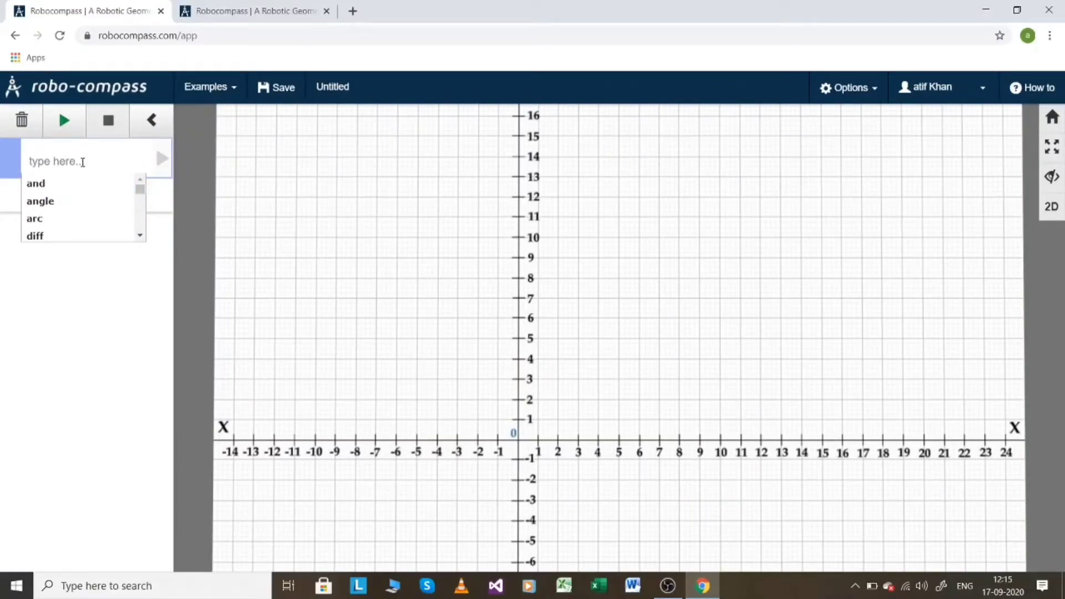
key(Down)
key(Down)
key(Down)
key(Down)
key(Down)
key(Down)
key(Escape)
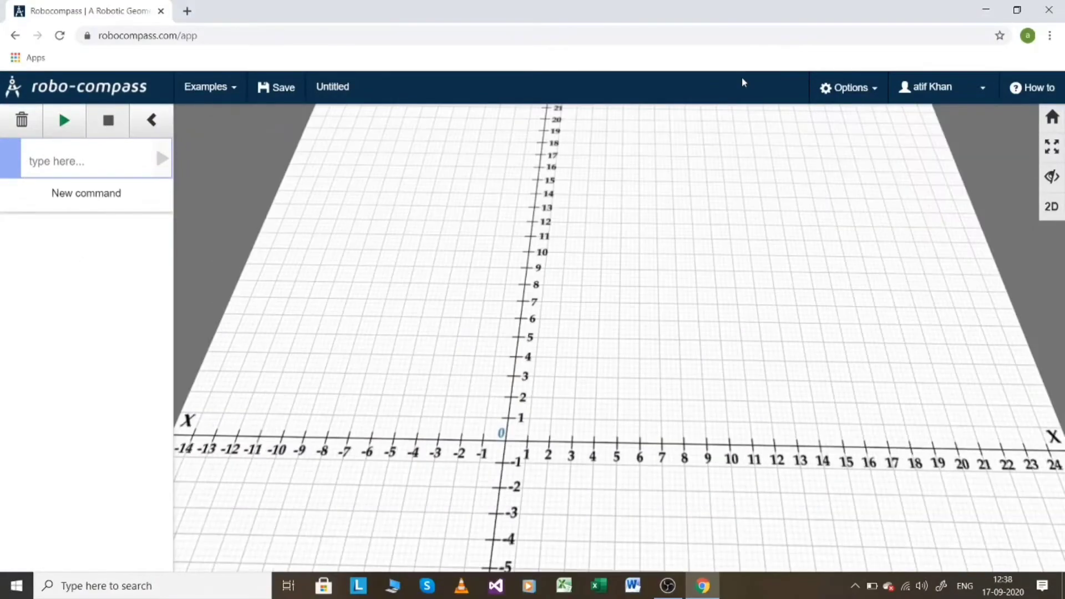
Review the supported drawing and helper commands in the how-to reference, and close it.
click(1017, 89)
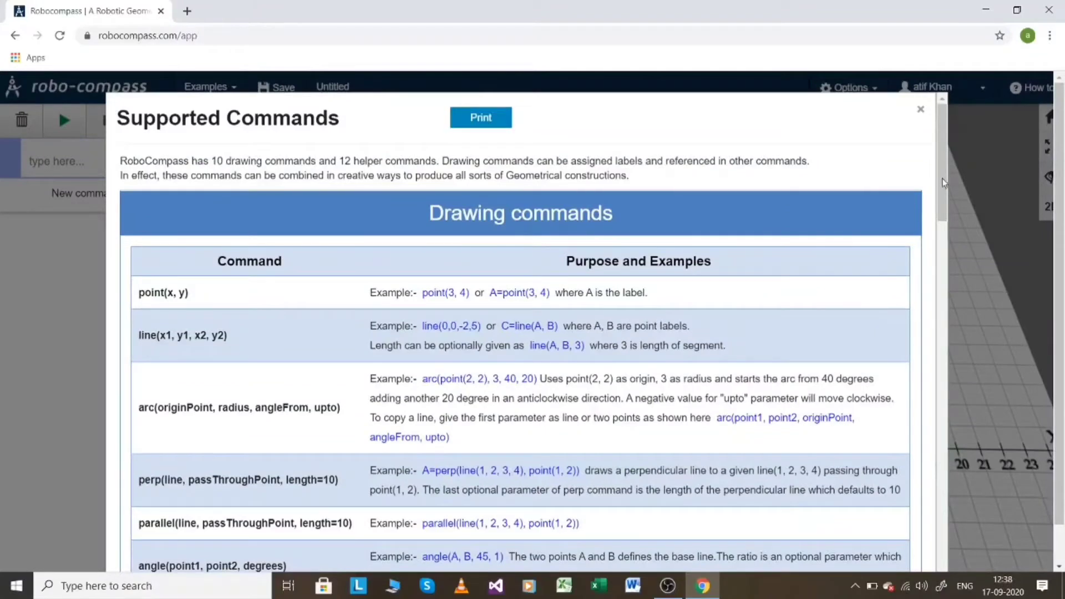
drag(943, 178, 946, 435)
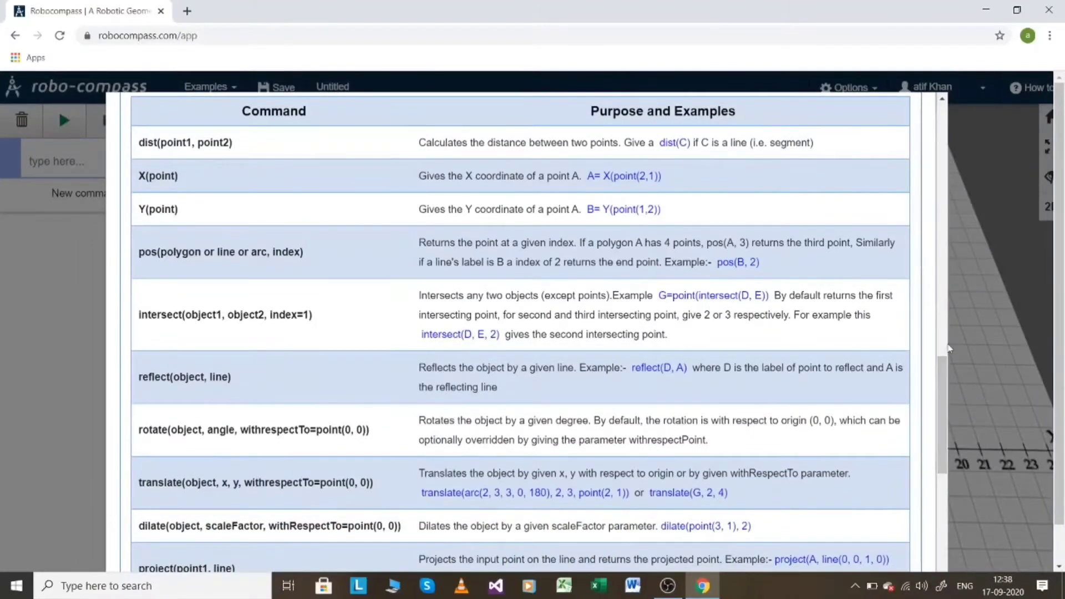
drag(943, 372, 943, 101)
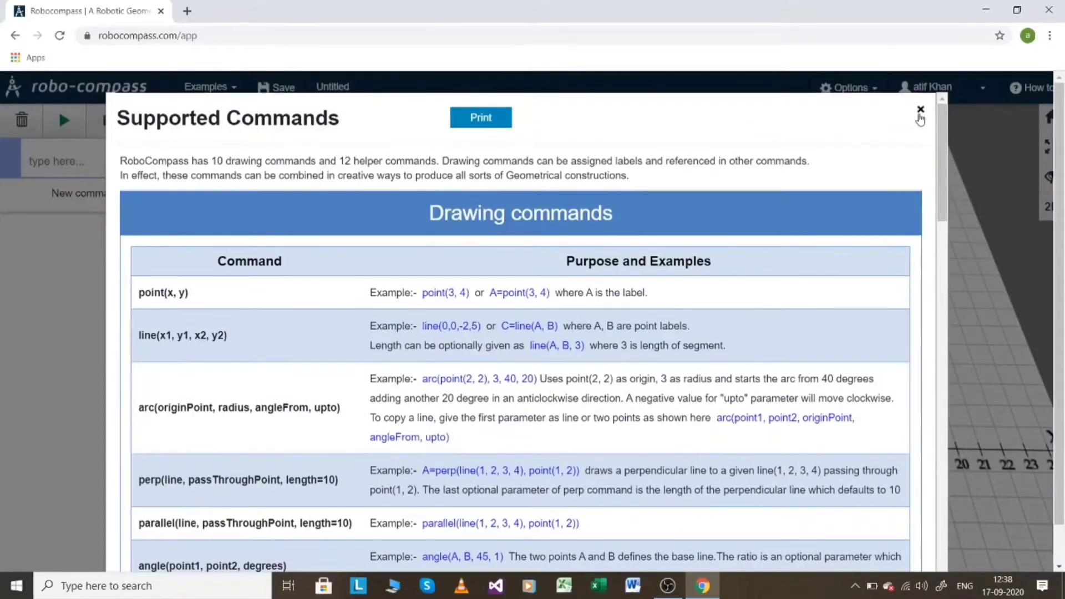
click(920, 111)
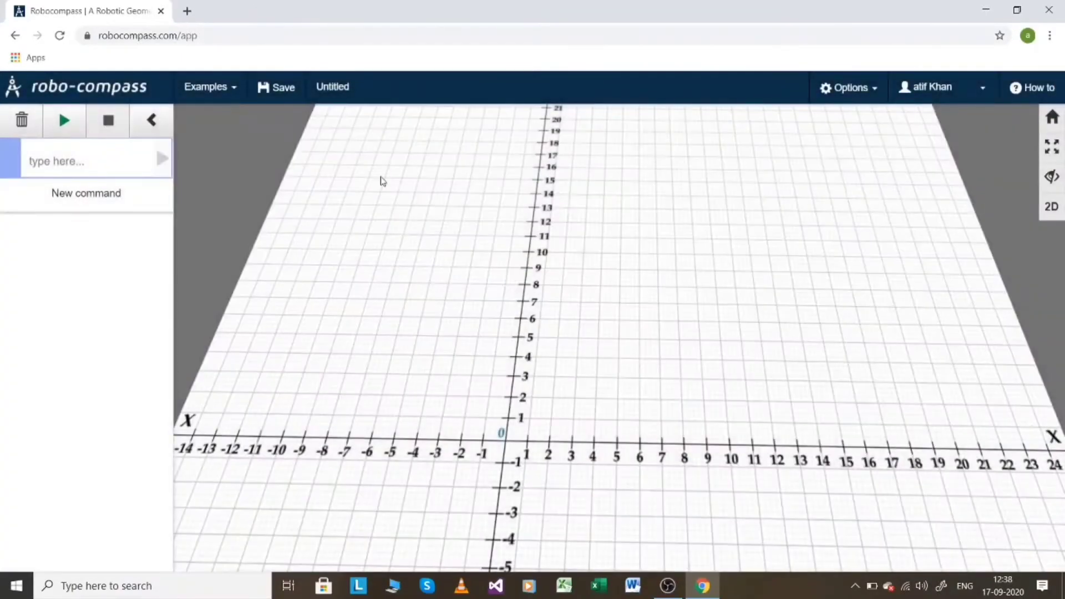
Preview the An Equilateral Triangle example by playing its title and point A commands, and open the Calculate An Angle example.
click(225, 89)
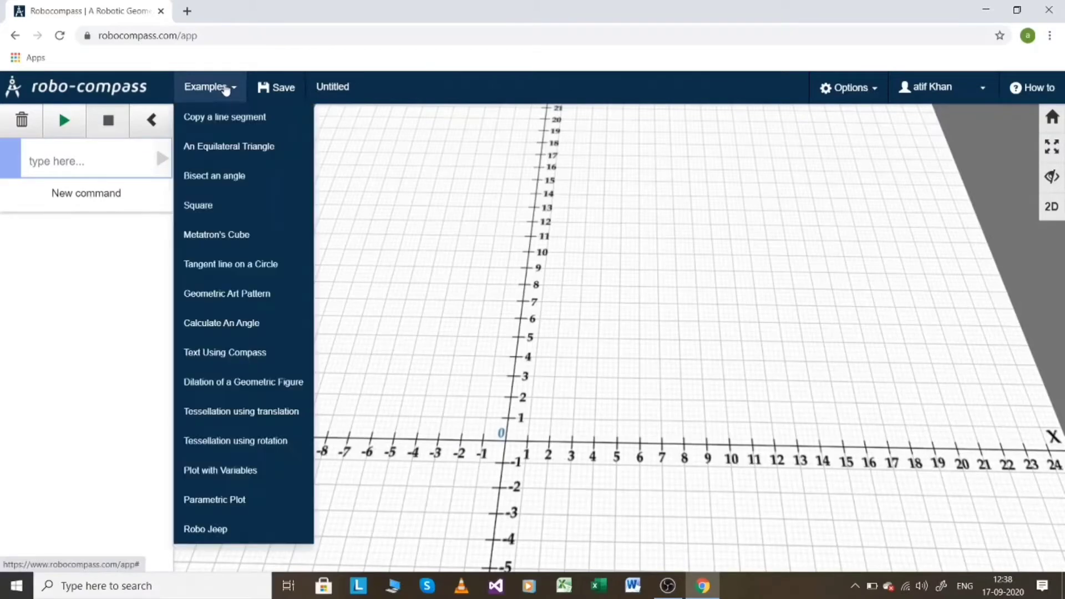
click(224, 150)
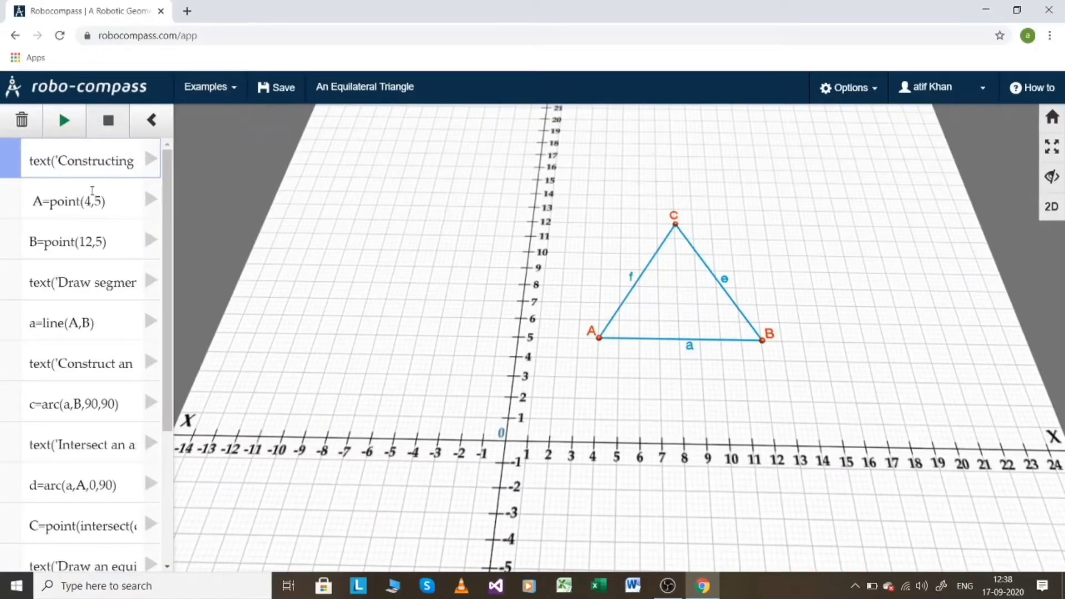
click(151, 160)
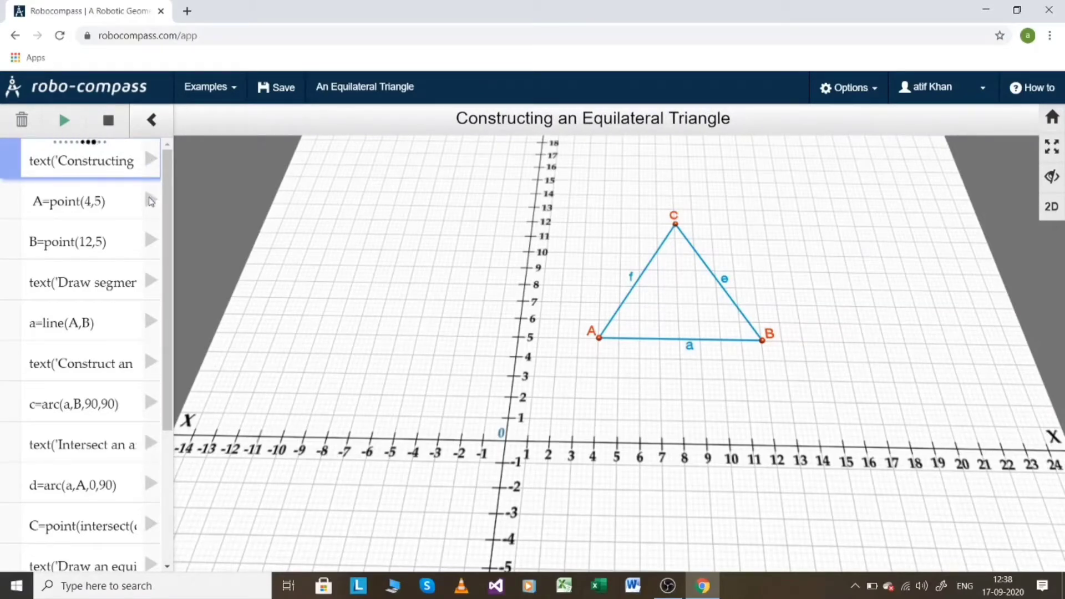
click(150, 201)
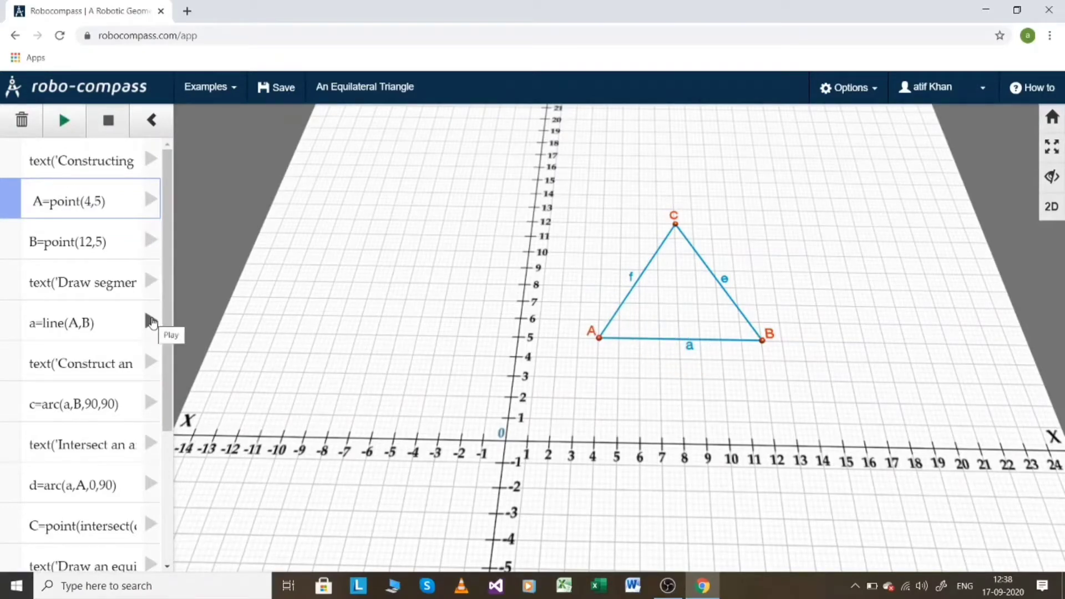
click(207, 87)
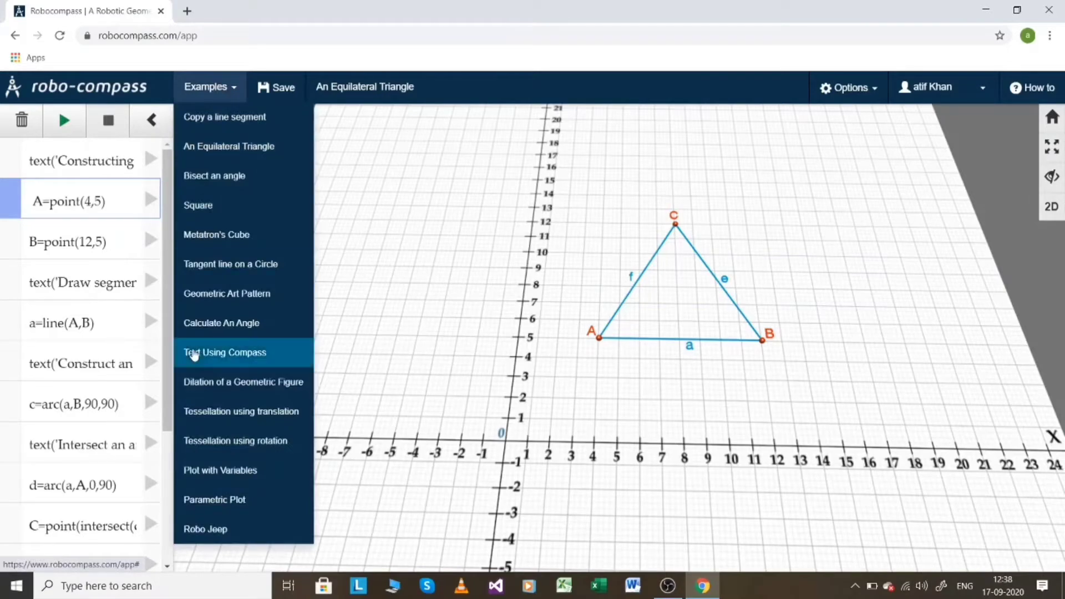
click(229, 323)
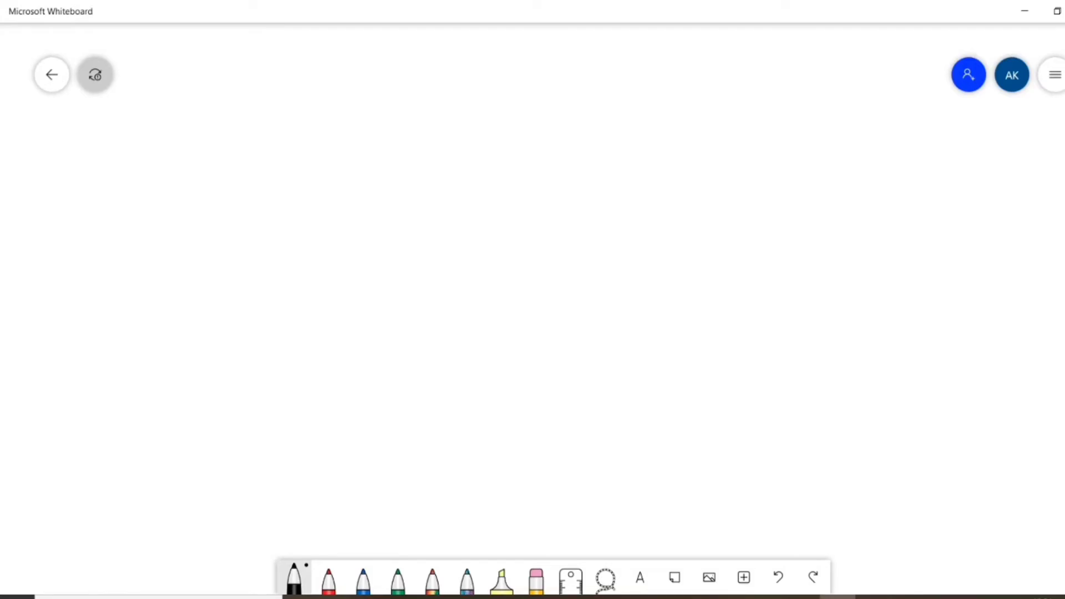
In Microsoft Whiteboard, draw a dot labelled A with the coordinates (4,2) handwritten above it.
click(221, 293)
mouse_move(238, 250)
mouse_down()
mouse_move(230, 282)
mouse_move(248, 284)
mouse_up()
mouse_move(254, 248)
mouse_down()
mouse_move(248, 264)
mouse_move(267, 261)
mouse_up()
drag(266, 253, 280, 276)
mouse_move(295, 250)
mouse_down()
mouse_move(296, 267)
mouse_move(311, 266)
mouse_up()
drag(317, 235, 320, 279)
mouse_move(191, 294)
mouse_down()
mouse_move(205, 317)
mouse_move(200, 308)
mouse_up()
Draw arrows pointing at the coordinates 4 and 2 of point A, and label them x and y.
drag(256, 200, 260, 231)
drag(245, 225, 270, 227)
mouse_move(233, 174)
mouse_down()
mouse_move(240, 193)
mouse_move(257, 182)
mouse_move(303, 219)
mouse_up()
drag(317, 205, 312, 220)
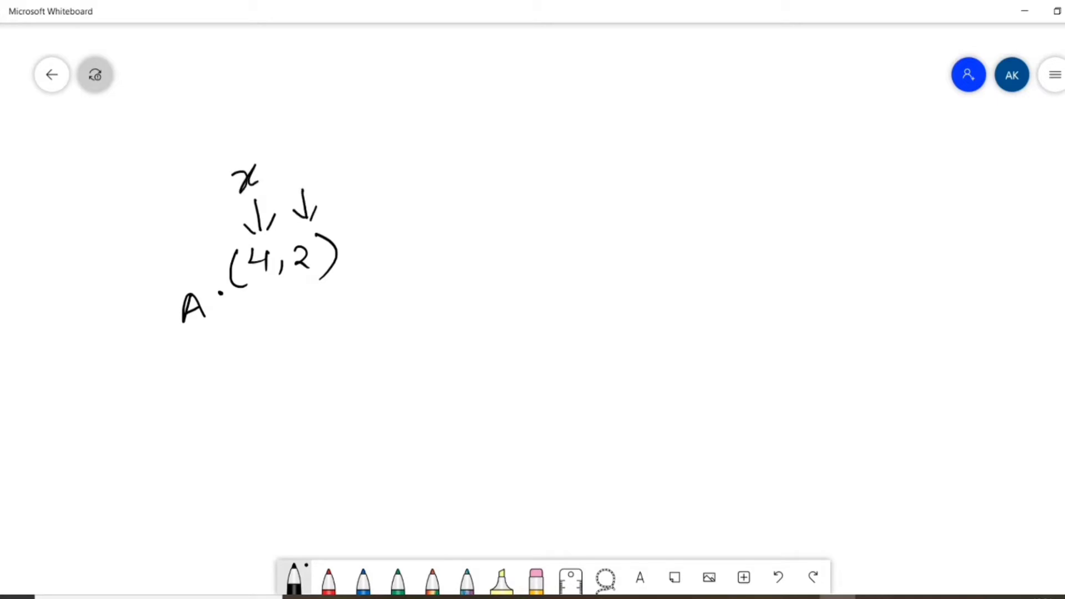
mouse_move(284, 154)
mouse_down()
mouse_move(297, 149)
mouse_move(294, 190)
mouse_up()
drag(312, 161, 291, 187)
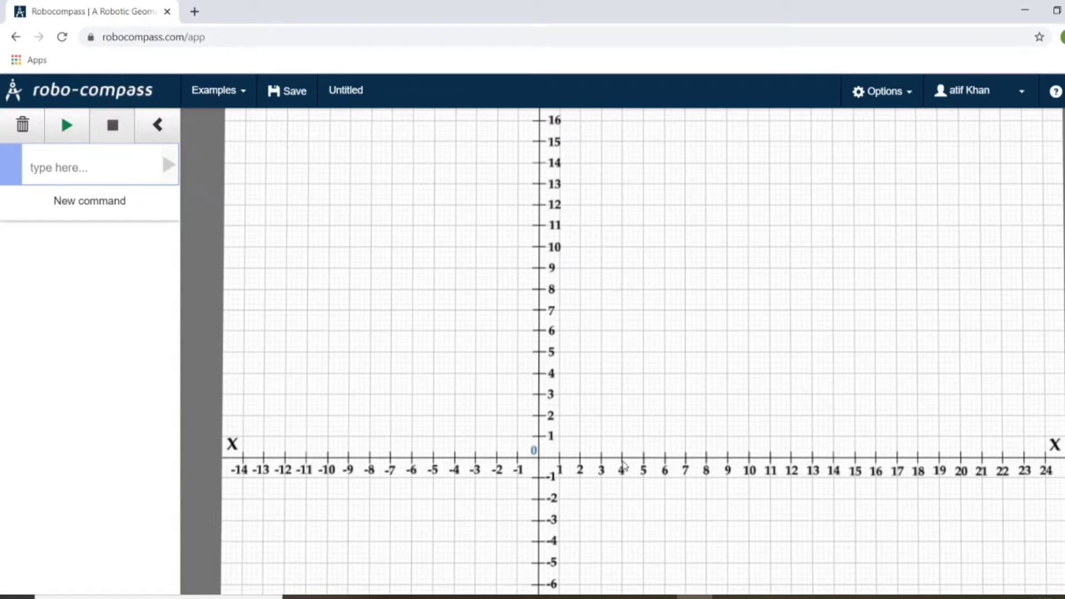
Switch to Robocompass and plot a point with the command point(4,2).
right_click(620, 463)
click(620, 462)
click(87, 167)
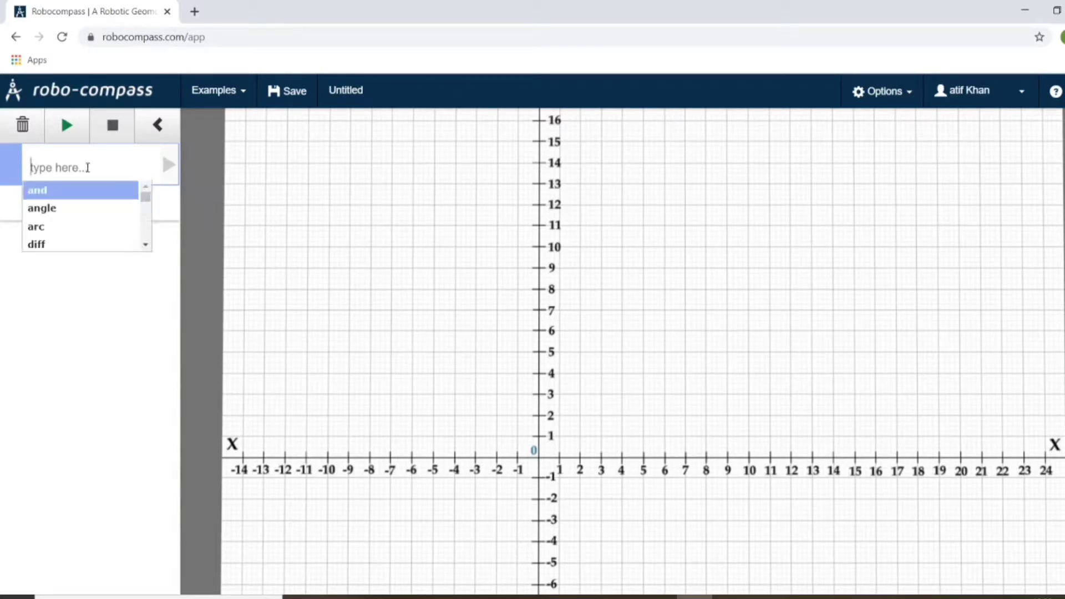
text(point)
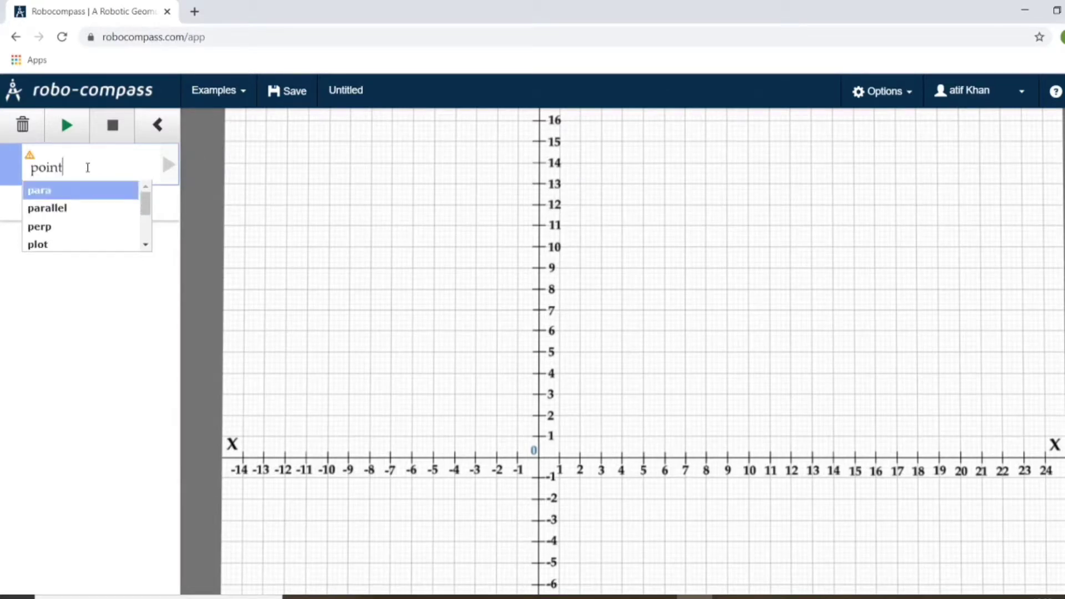
text(()
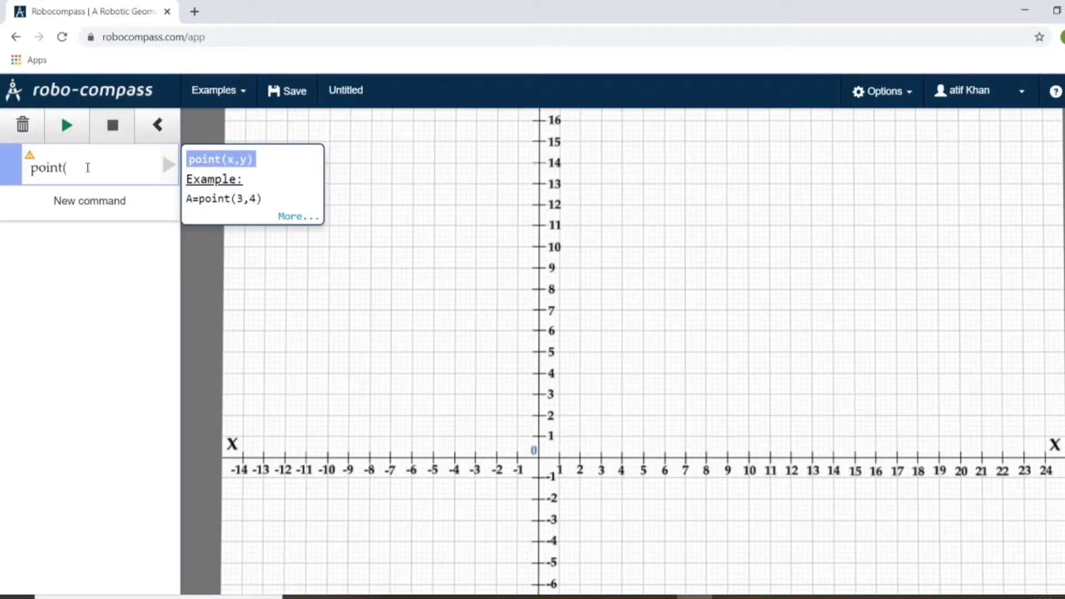
text(4,2))
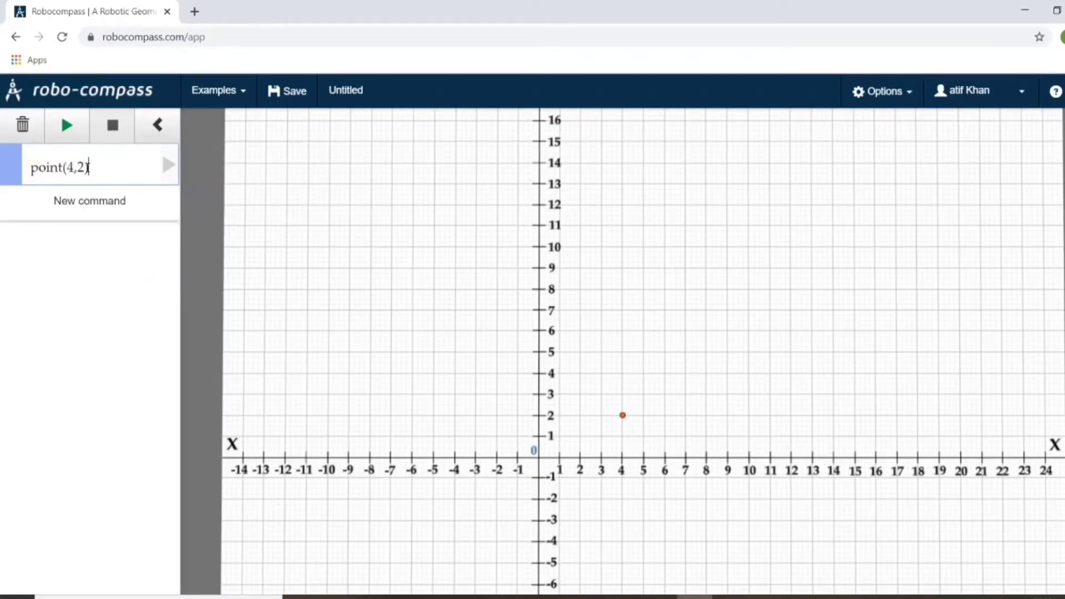
key(Return)
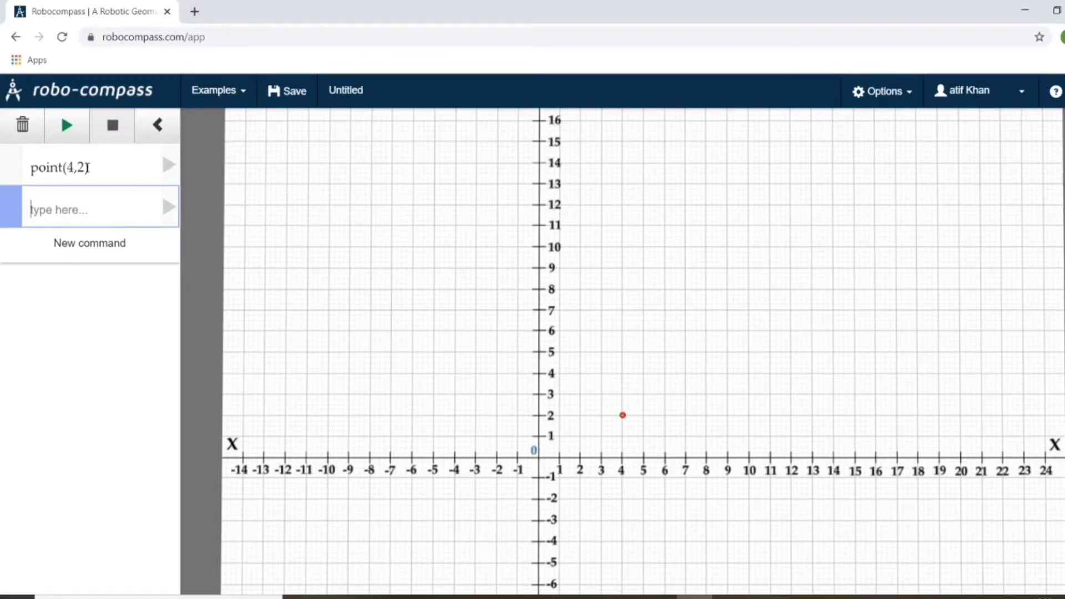
Plot a second point with the command point(12,2).
text(point)
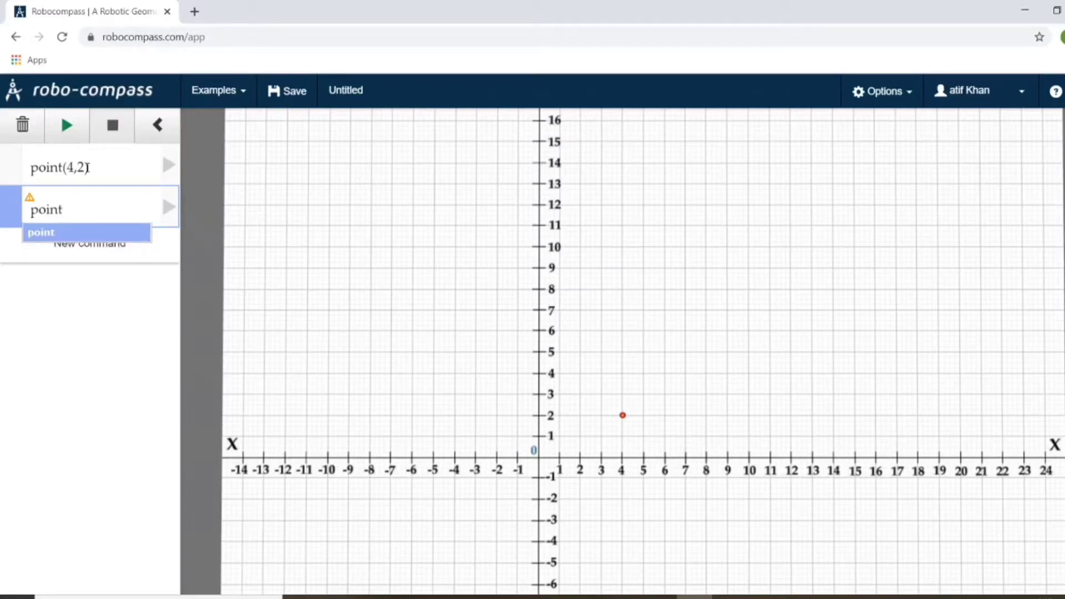
text(()
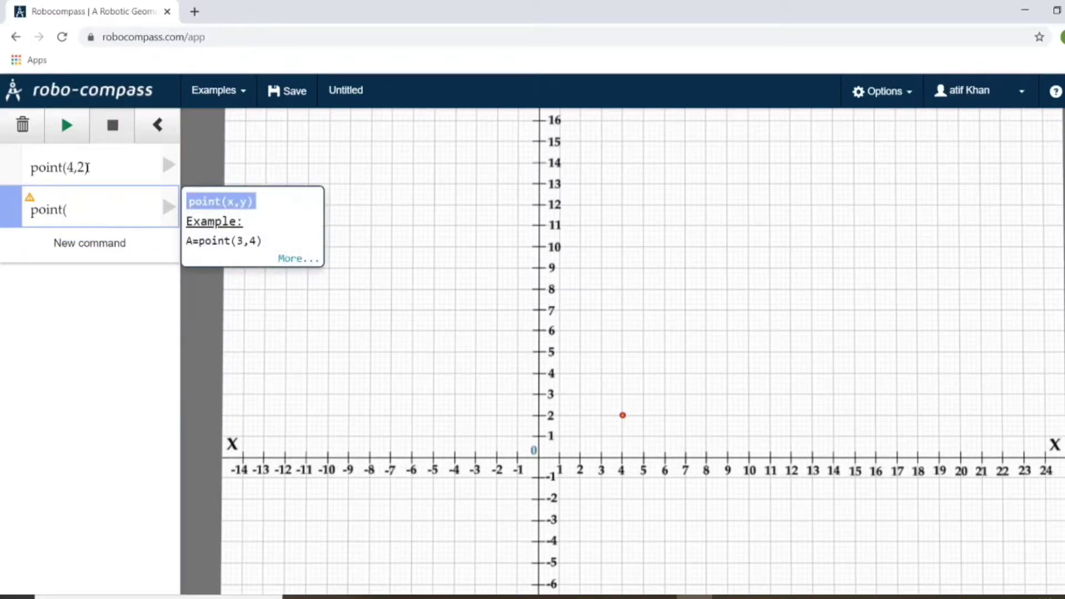
text(12,2))
key(Return)
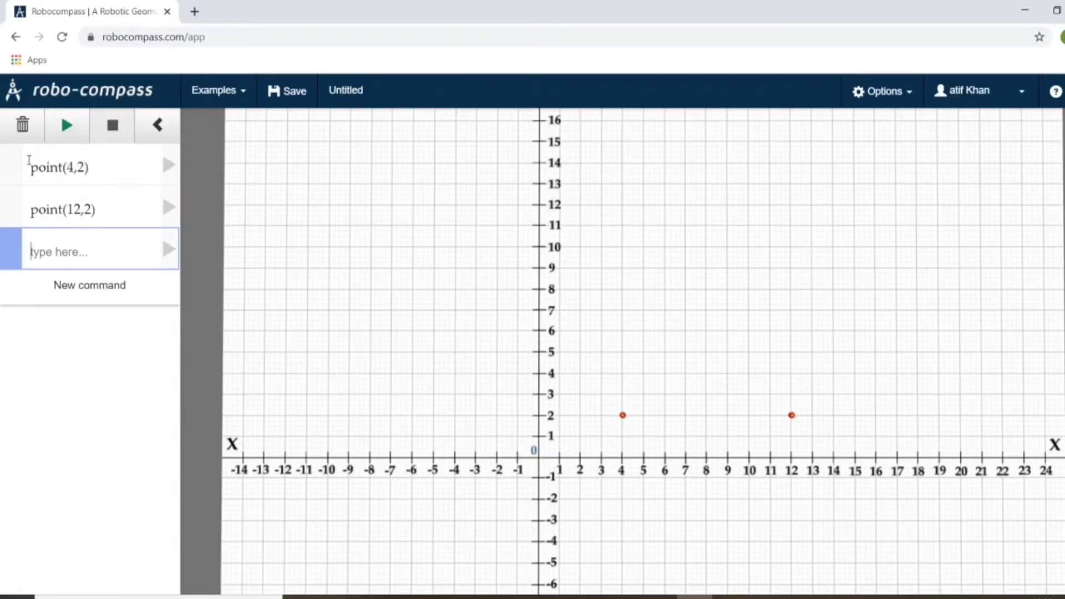
Label the plotted points by changing their commands to A=point(4,2) and B=point(12,2).
click(29, 166)
text(A=)
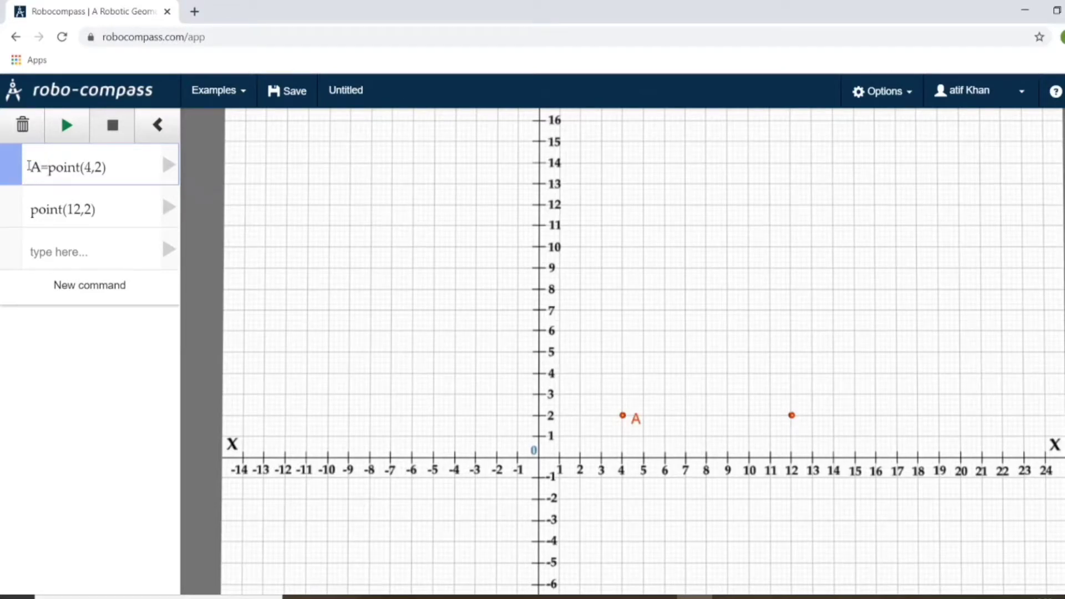
click(31, 210)
text(B=)
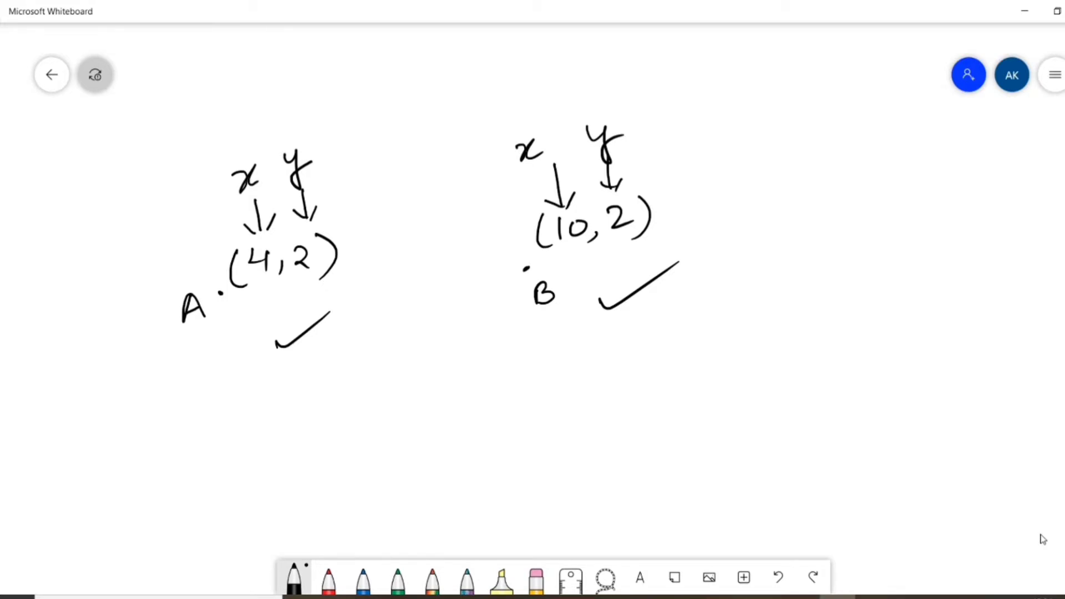
In Microsoft Whiteboard, draw a line connecting the dots of points A and B.
mouse_move(221, 294)
mouse_down()
mouse_move(351, 274)
mouse_move(527, 269)
mouse_up()
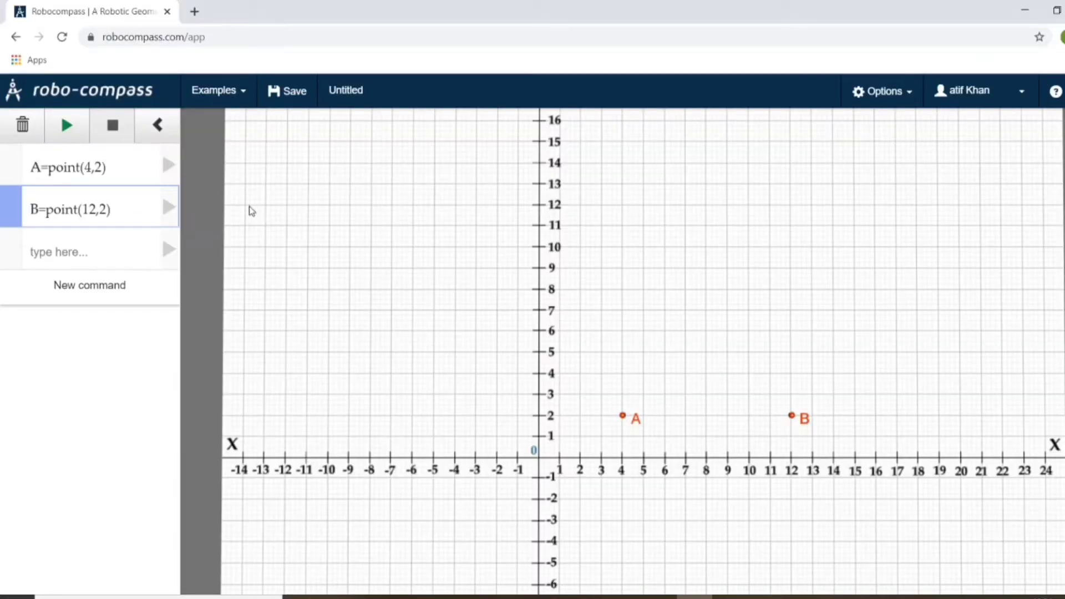
In Robocompass, draw a segment between the two points with the command line(A,B).
click(84, 245)
text(line)
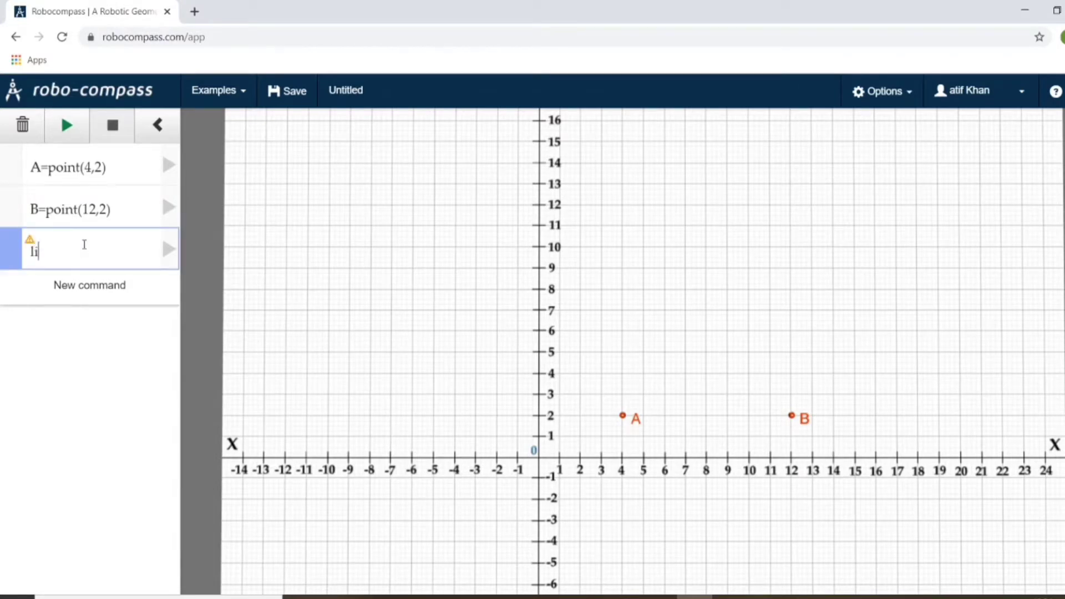
key(BackSpace)
text(e()
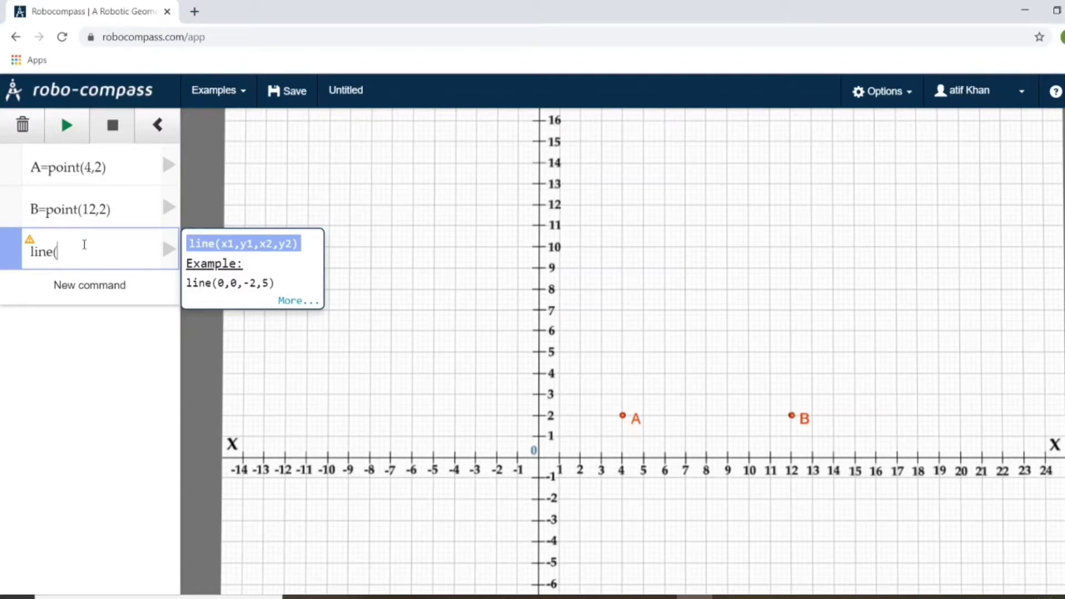
text(A,)
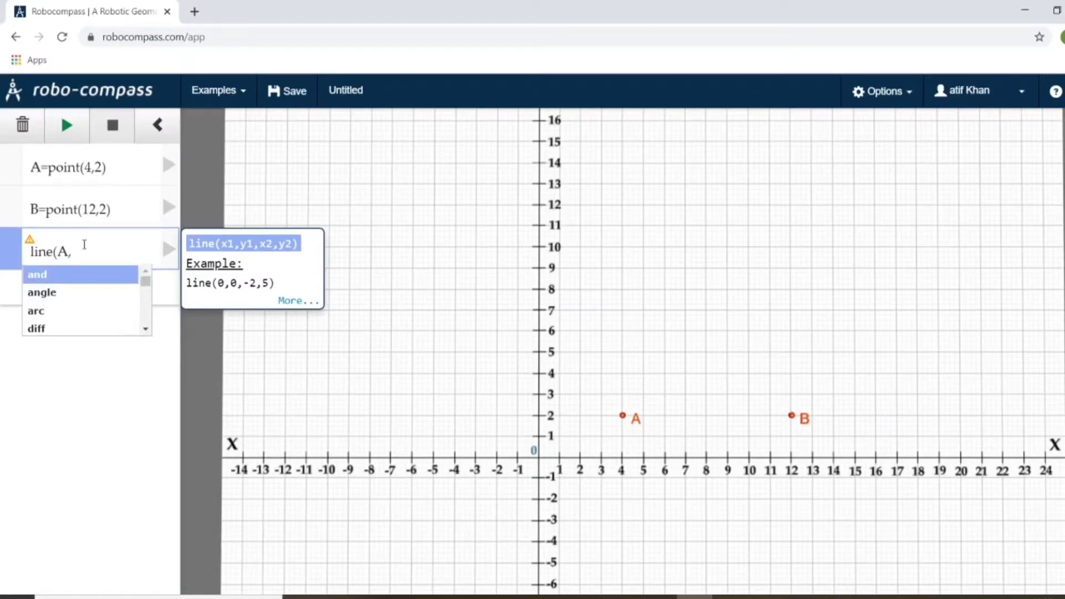
text(B))
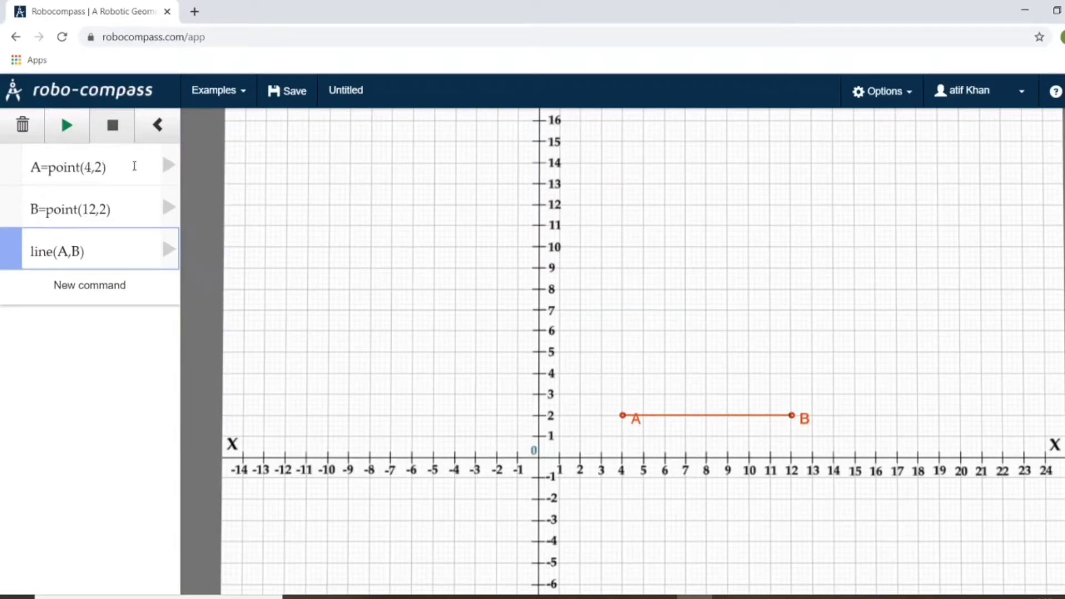
Try black, pink and orange-red as the colour of point A, settling on pink.
mouse_move(147, 176)
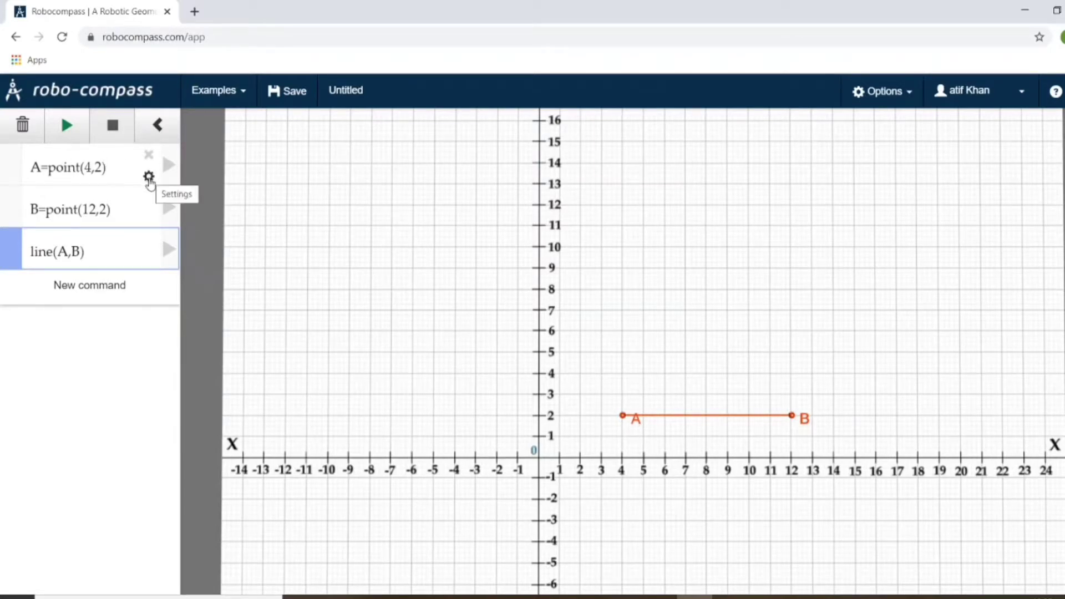
click(148, 178)
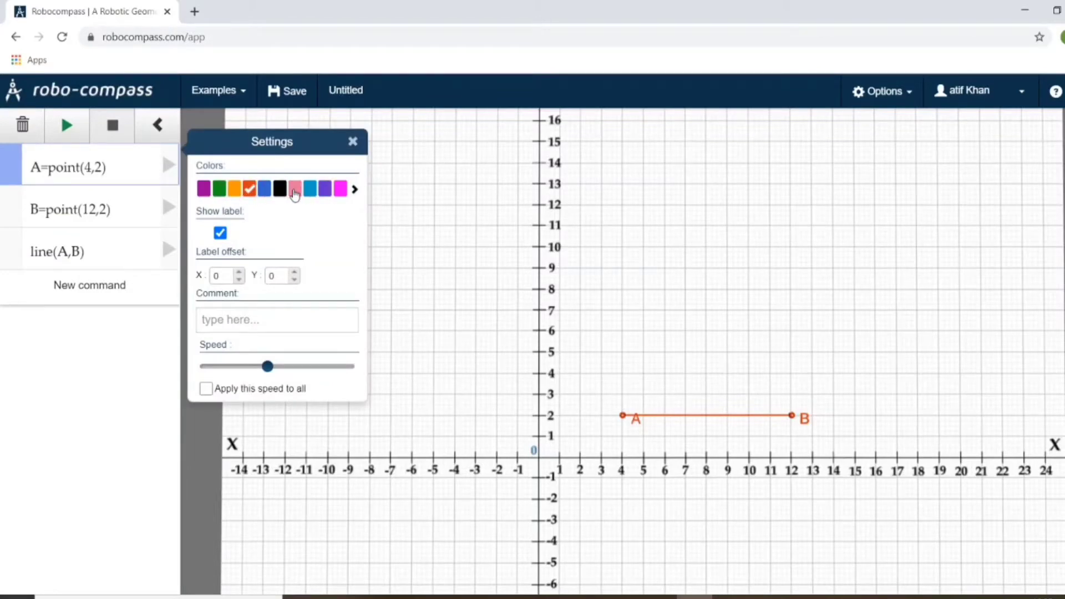
click(279, 190)
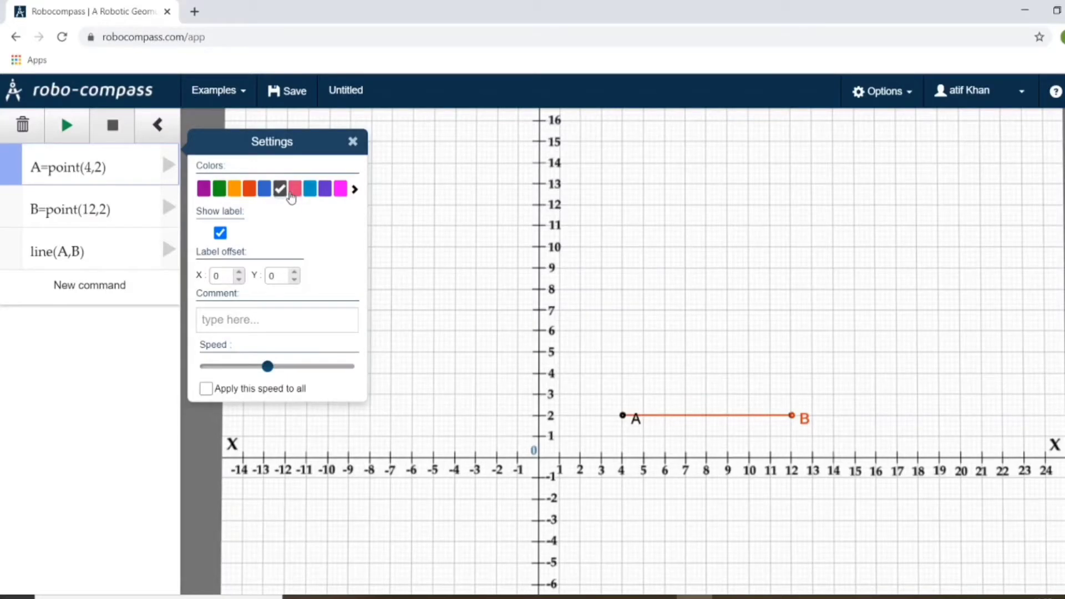
click(295, 191)
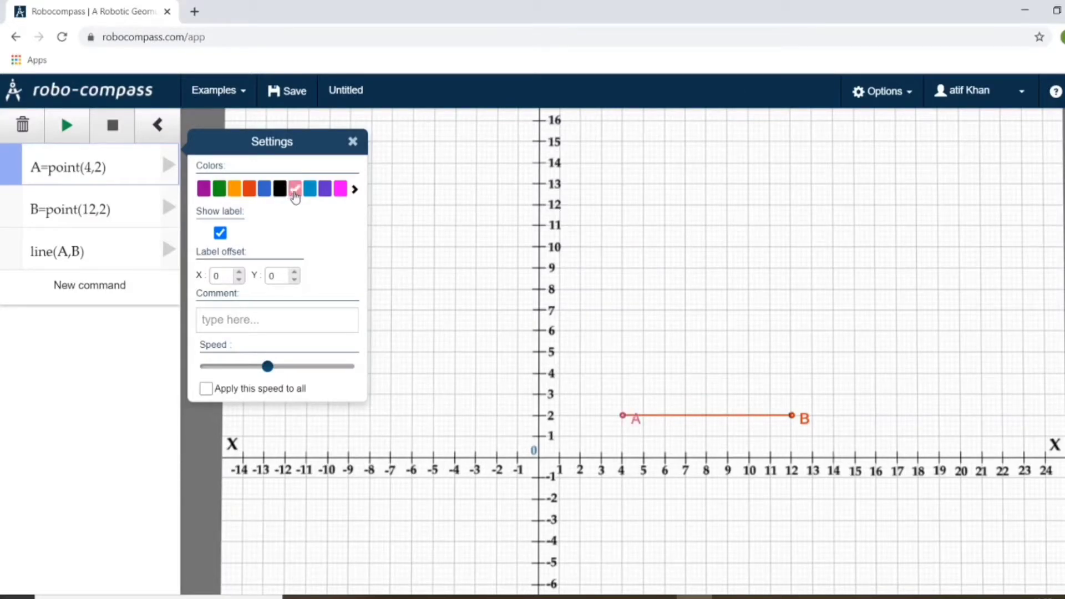
click(250, 192)
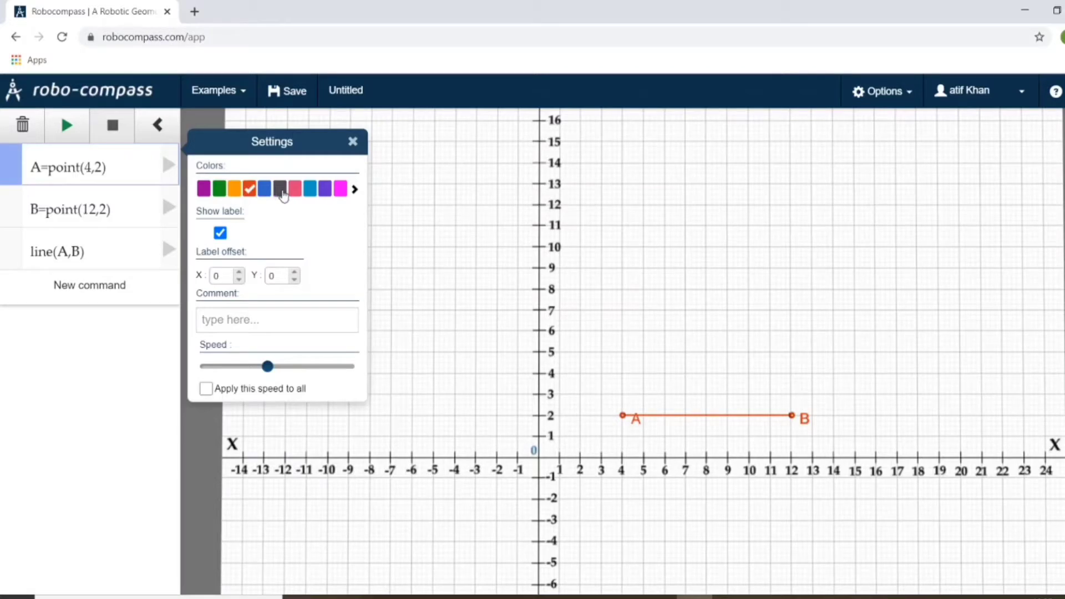
click(295, 190)
Hide and reshow point A's label, and set its X label offset to -1.3.
click(219, 235)
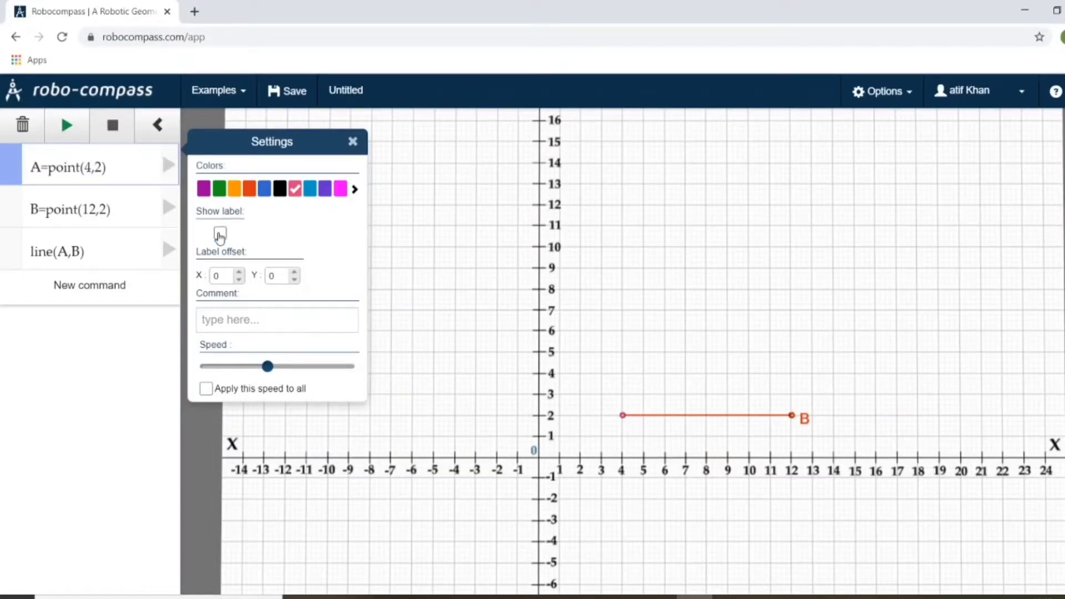
click(220, 235)
click(238, 281)
text(.3)
click(247, 318)
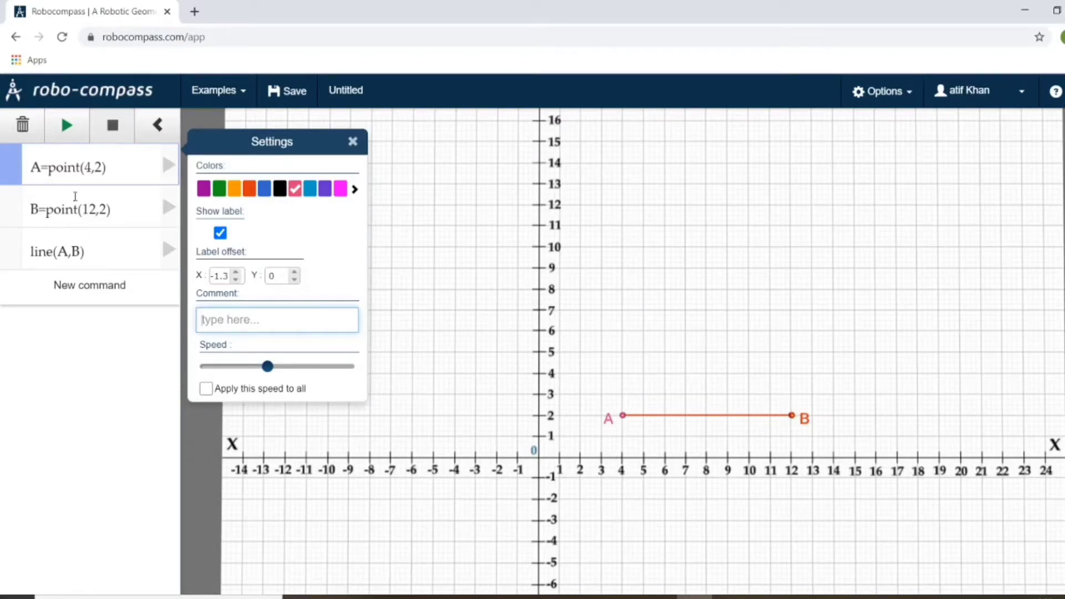
Name the segment y by changing its command to y=line(A,B).
click(92, 248)
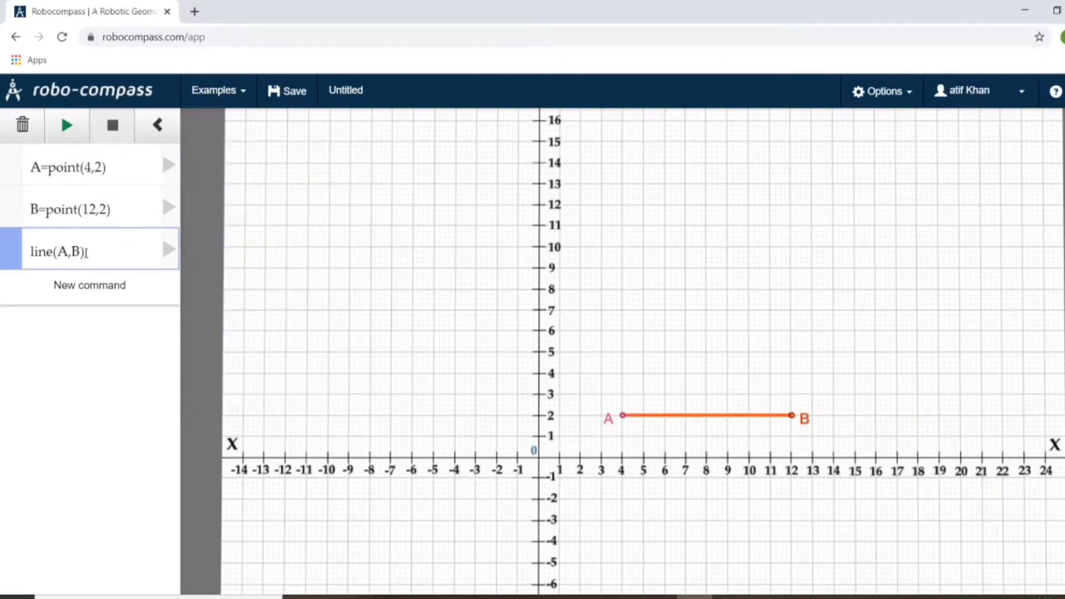
click(30, 249)
text(y=)
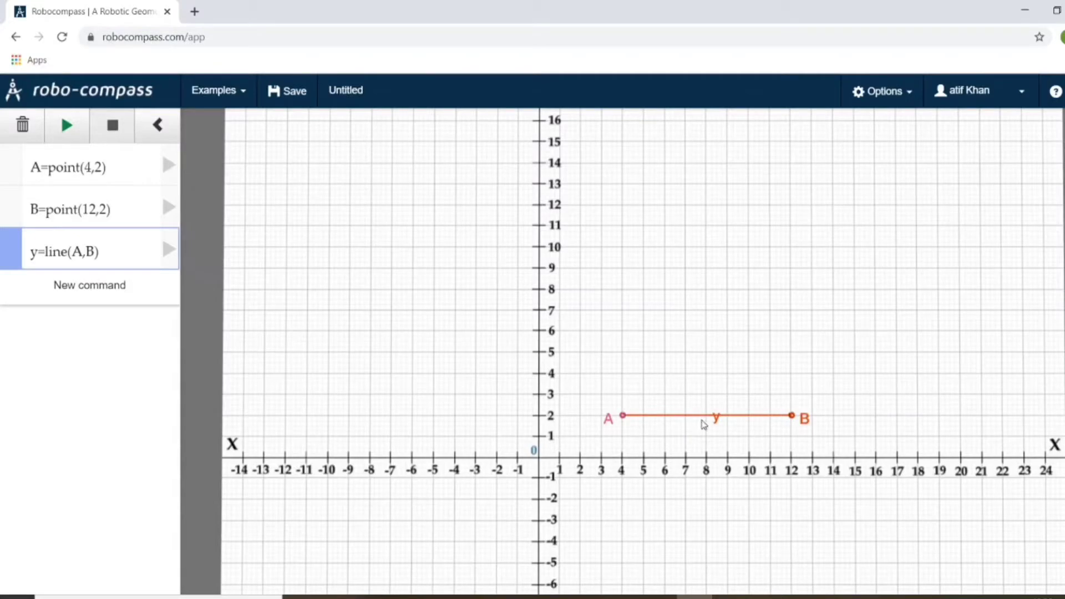
Lower the segment's y label through its Y label offset so it sits just below the line.
click(148, 262)
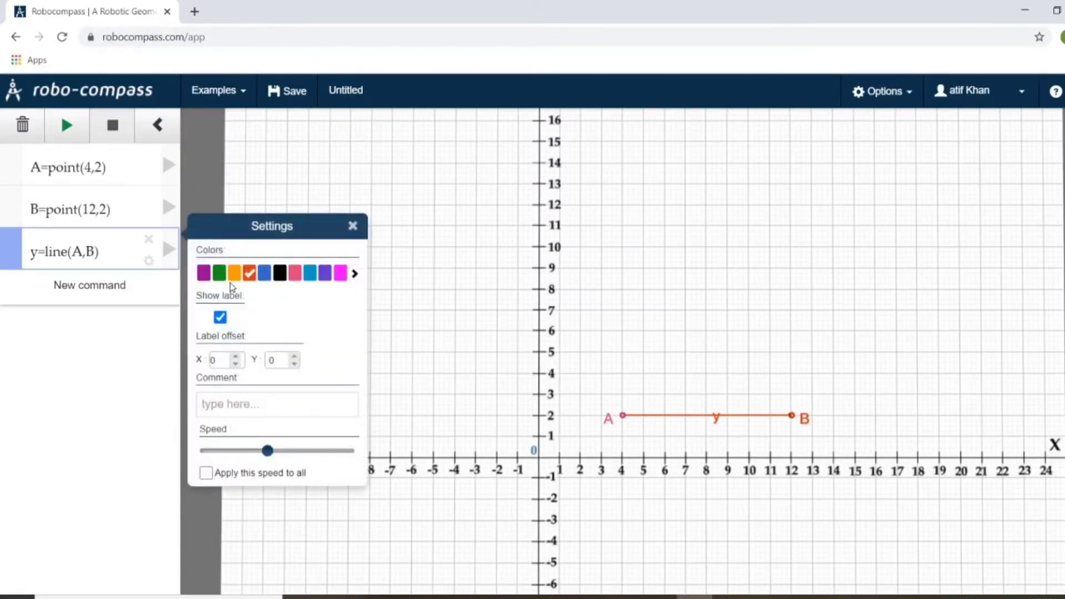
click(292, 364)
click(292, 364)
click(293, 364)
click(292, 363)
click(112, 365)
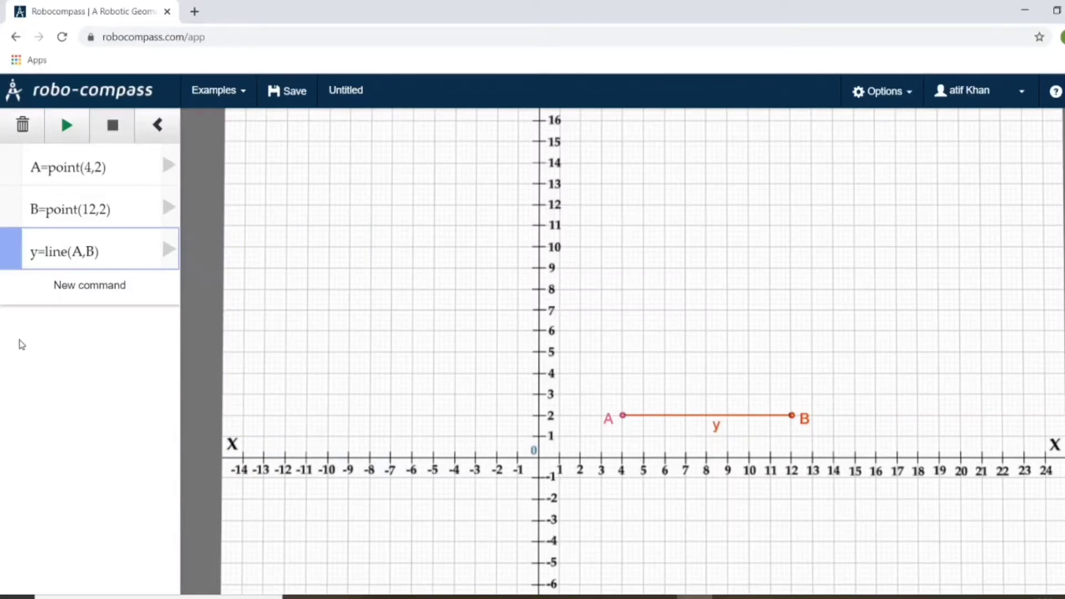
Play back all commands to watch points A and B and segment y being drawn.
click(66, 131)
right_click(8, 239)
key(Escape)
Add the command text("draw a line AB") and move it above the y=line(A,B) command.
click(74, 285)
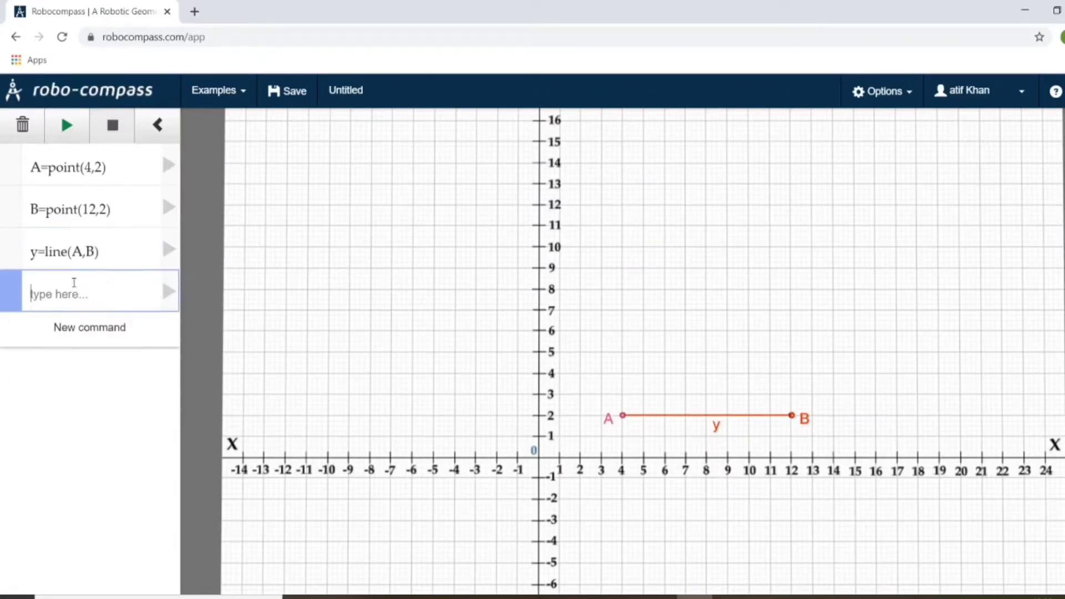
text(te)
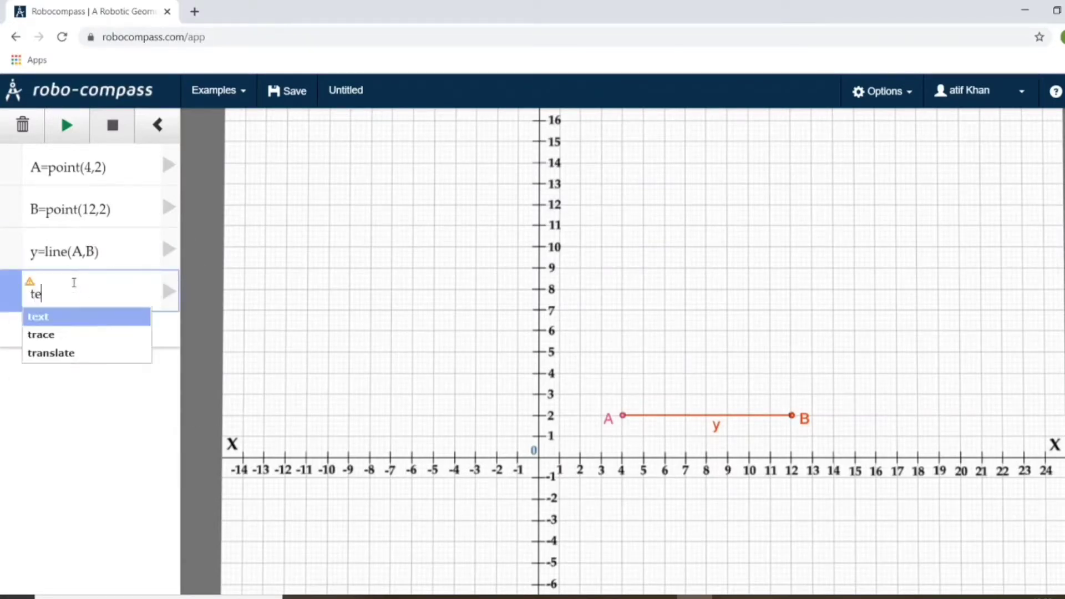
text(xt()
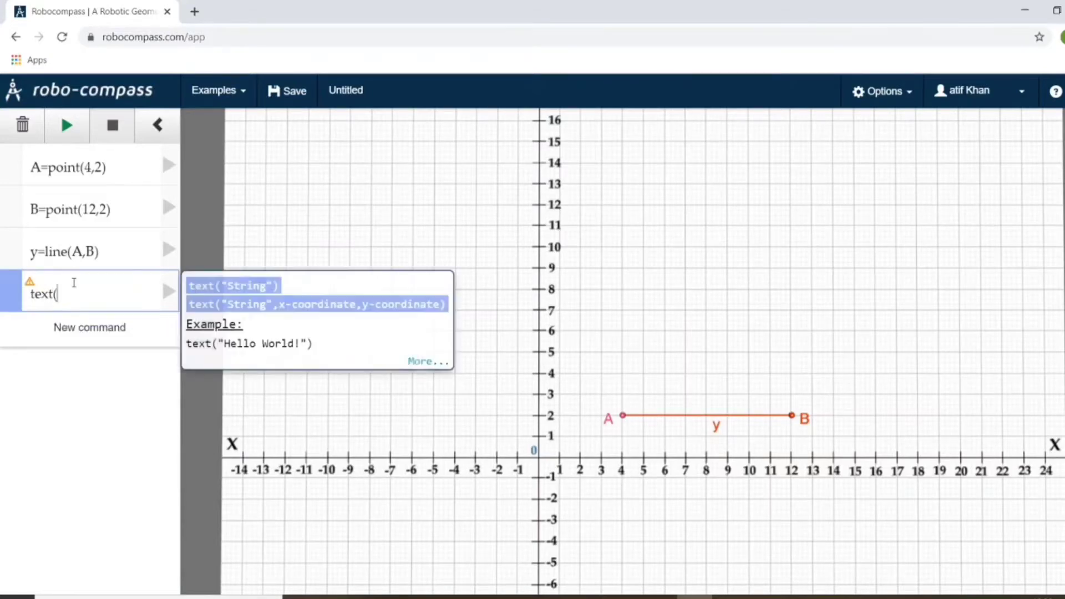
text("")
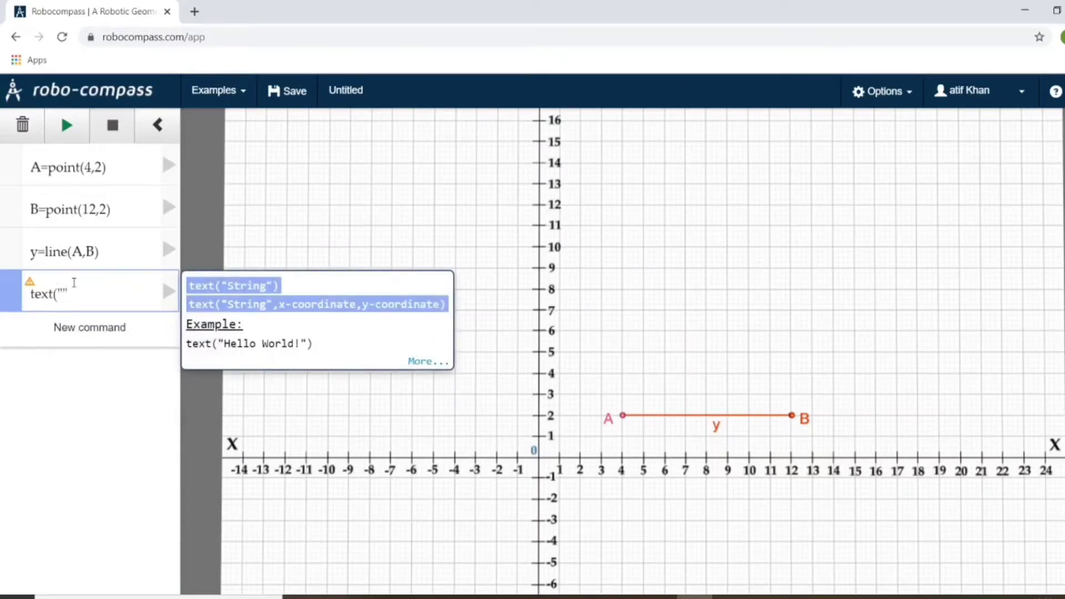
text())
key(Left)
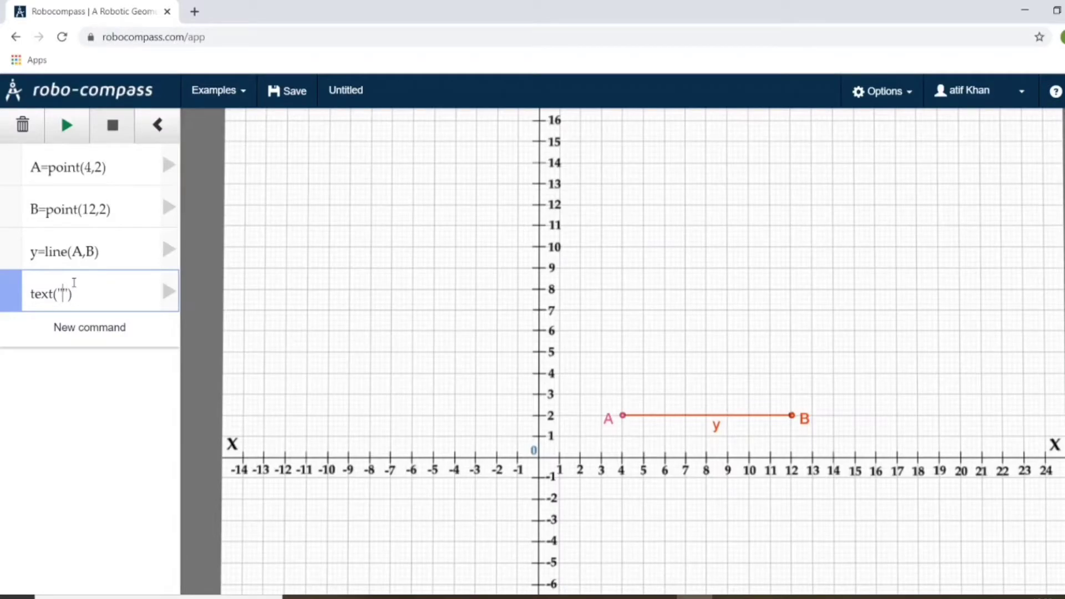
text(draw a )
text(line)
text( A)
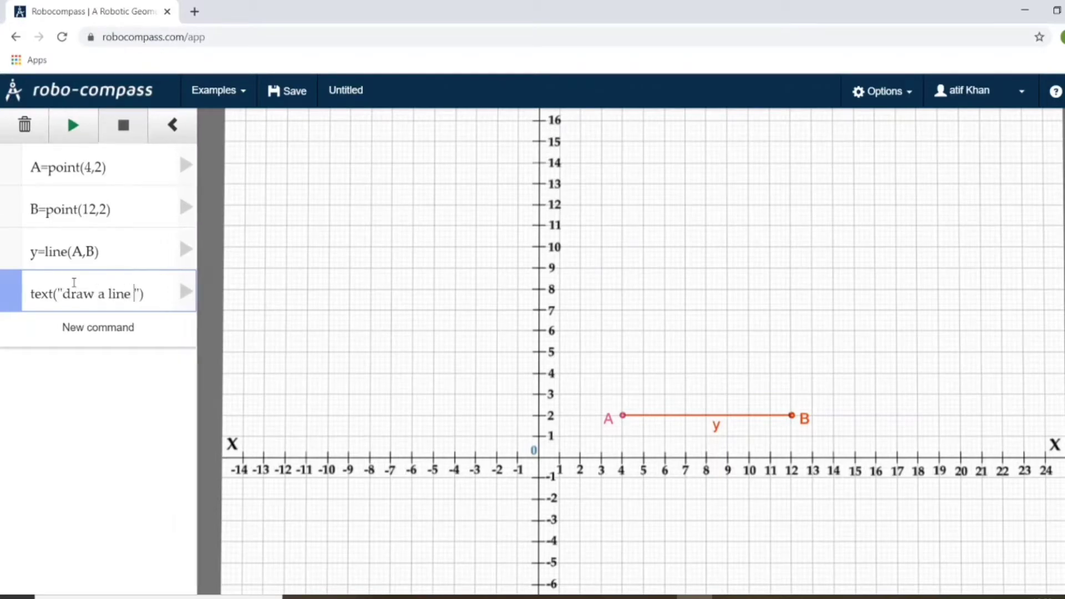
text(B)
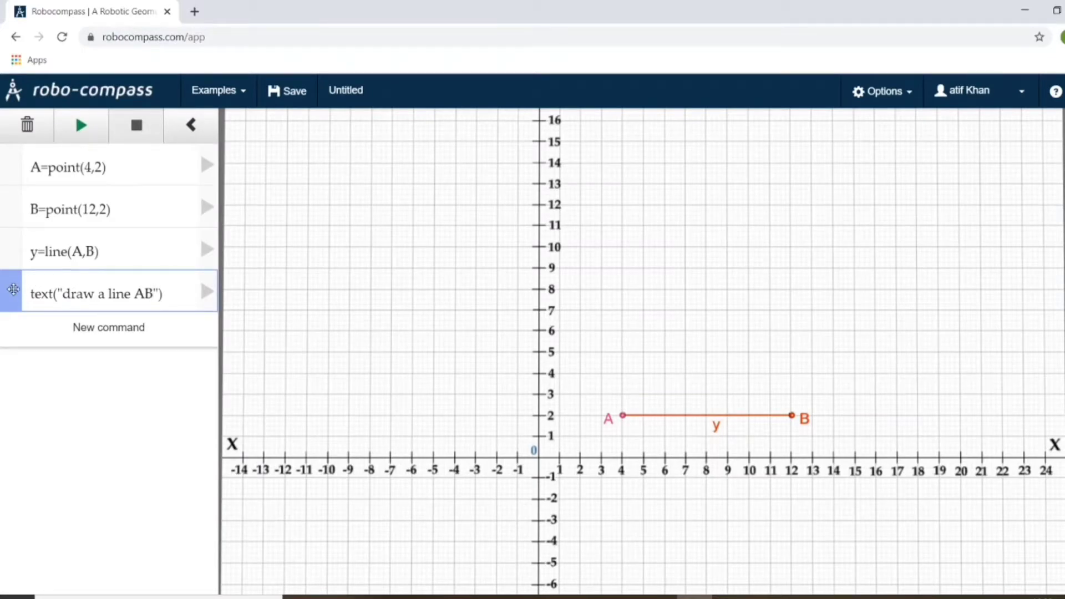
drag(14, 289, 12, 245)
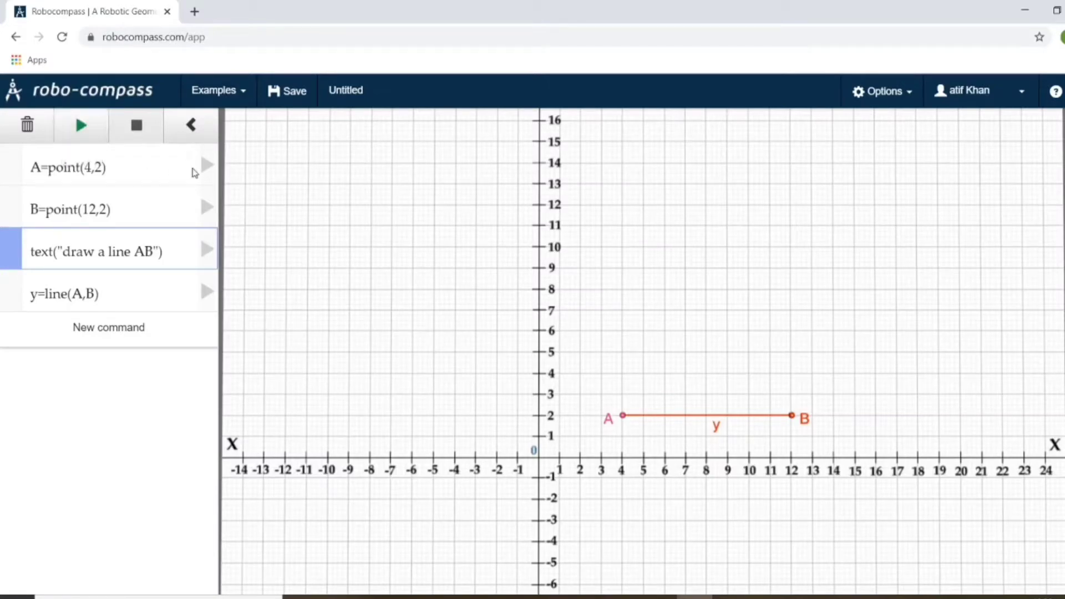
Raise the animation speed in point A's settings and apply that speed to all commands.
click(188, 177)
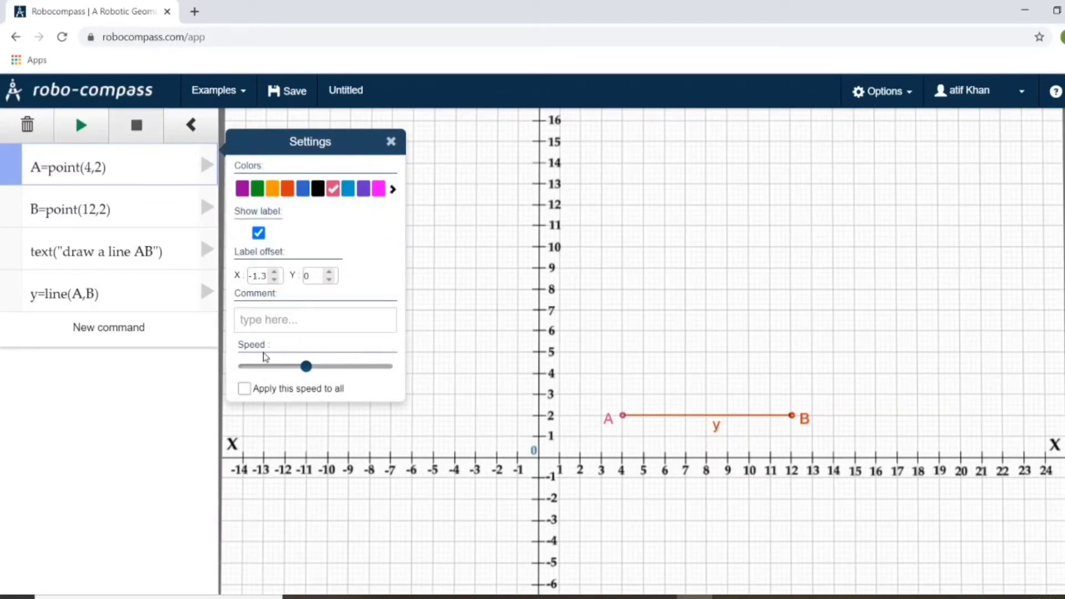
drag(307, 371, 369, 372)
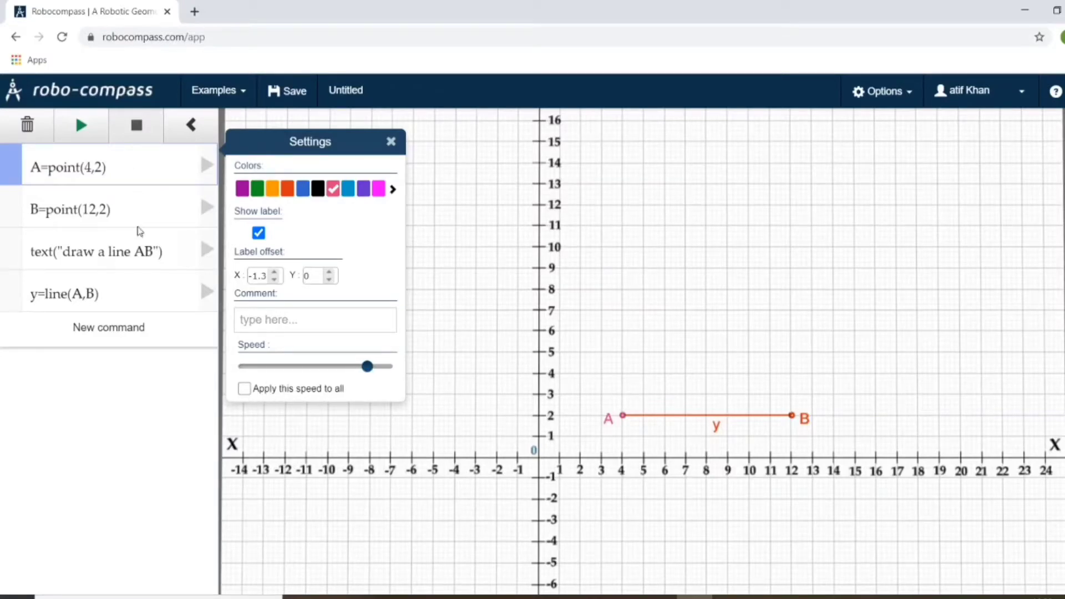
click(244, 388)
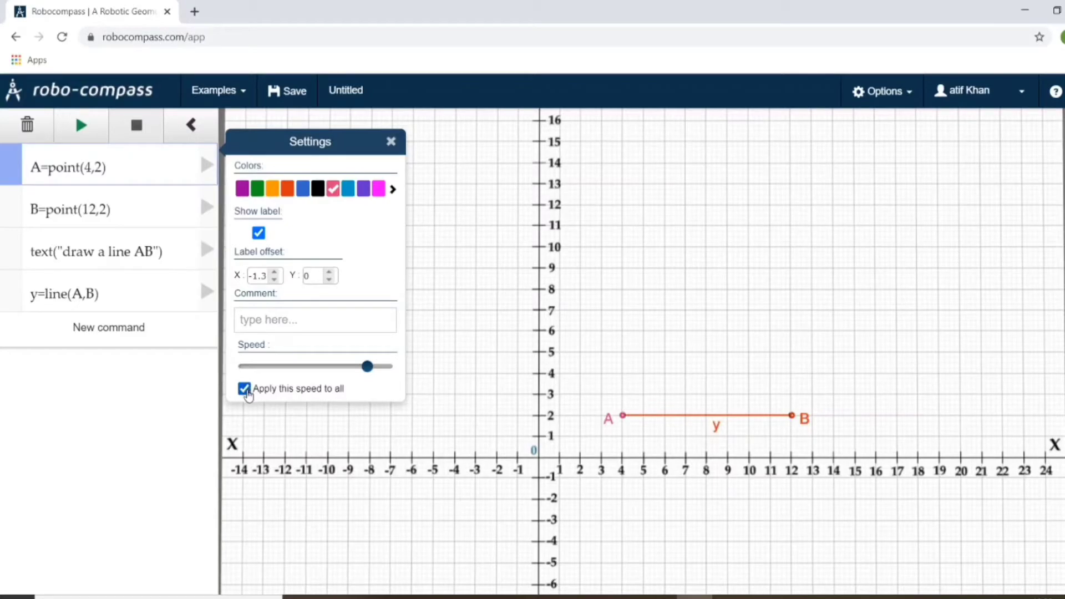
click(169, 392)
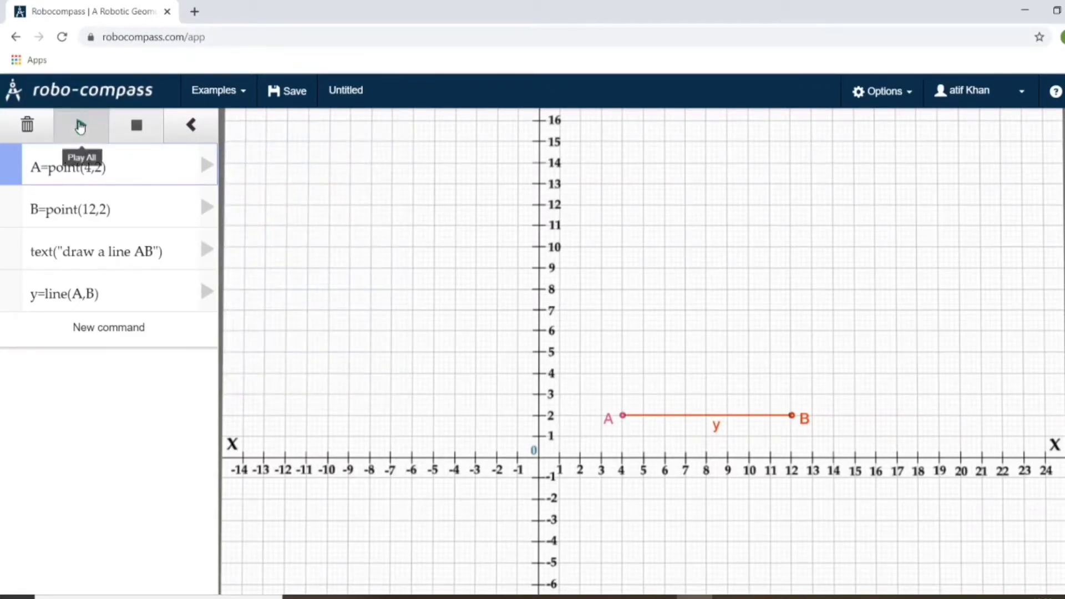
Replay the whole construction to examine the animation with the text command and faster speed.
click(80, 127)
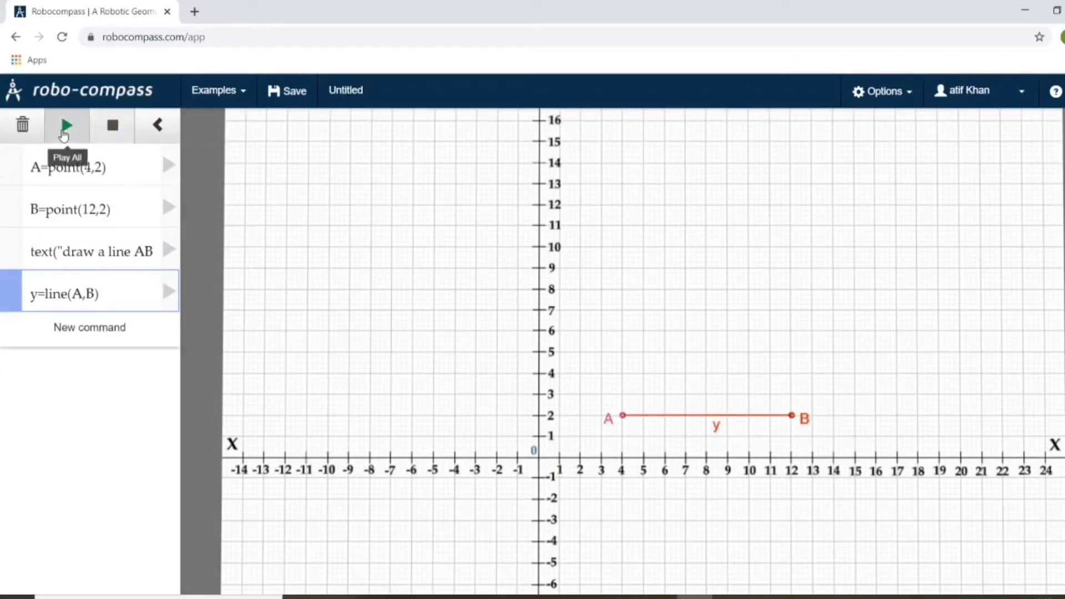
click(67, 125)
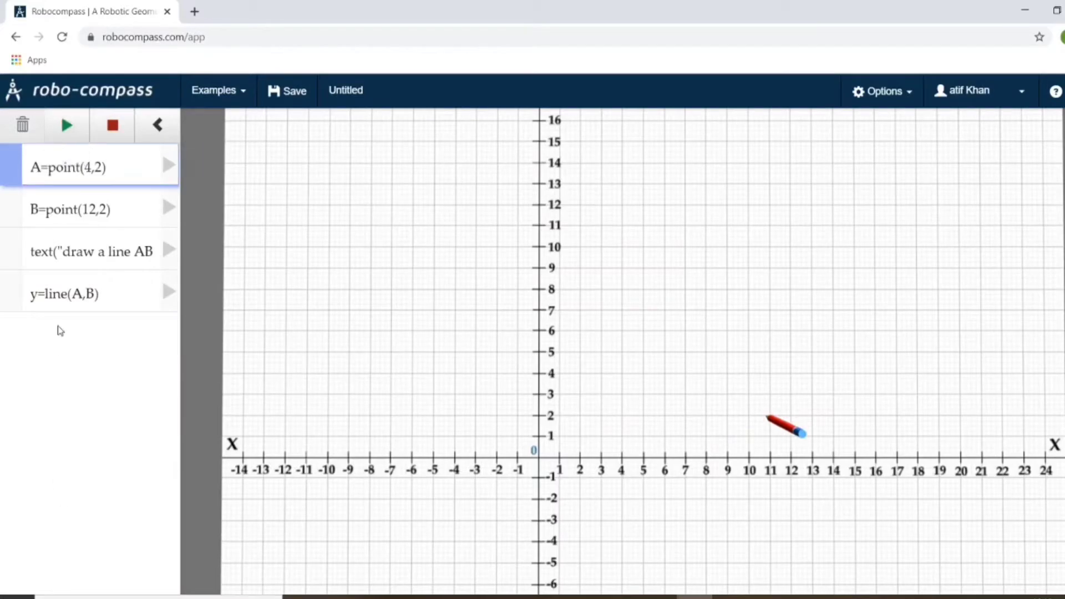
click(58, 138)
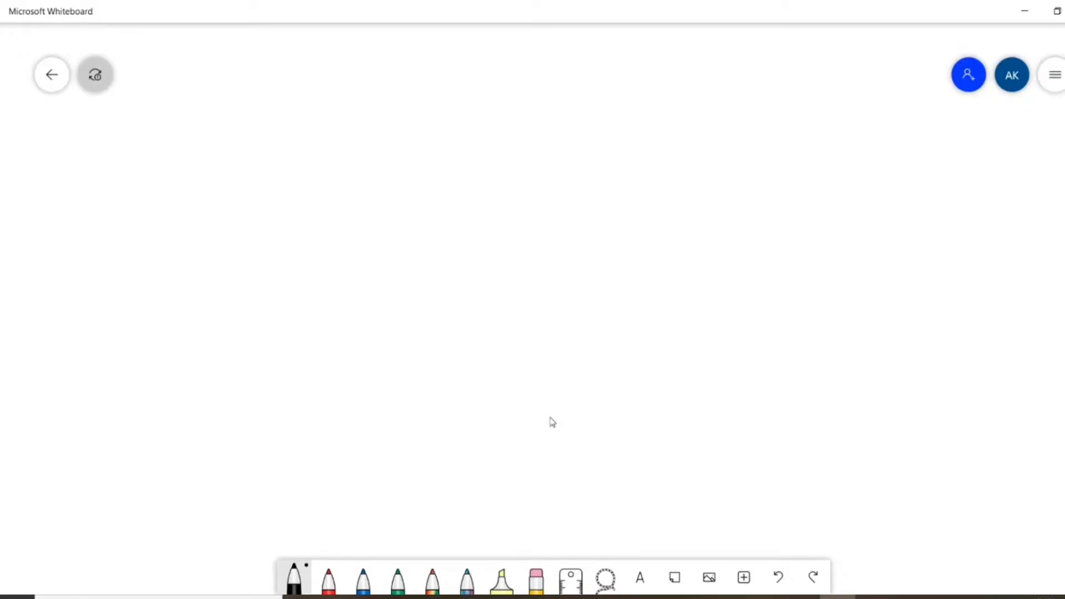
In Microsoft Whiteboard, sketch a horizontal segment between dots labelled A and B, and write y beneath it.
click(280, 359)
mouse_move(242, 397)
mouse_down()
mouse_move(262, 394)
mouse_move(261, 385)
mouse_up()
click(445, 354)
drag(451, 363, 451, 383)
drag(280, 358, 446, 353)
mouse_move(350, 369)
mouse_down()
mouse_move(363, 373)
mouse_move(360, 396)
mouse_up()
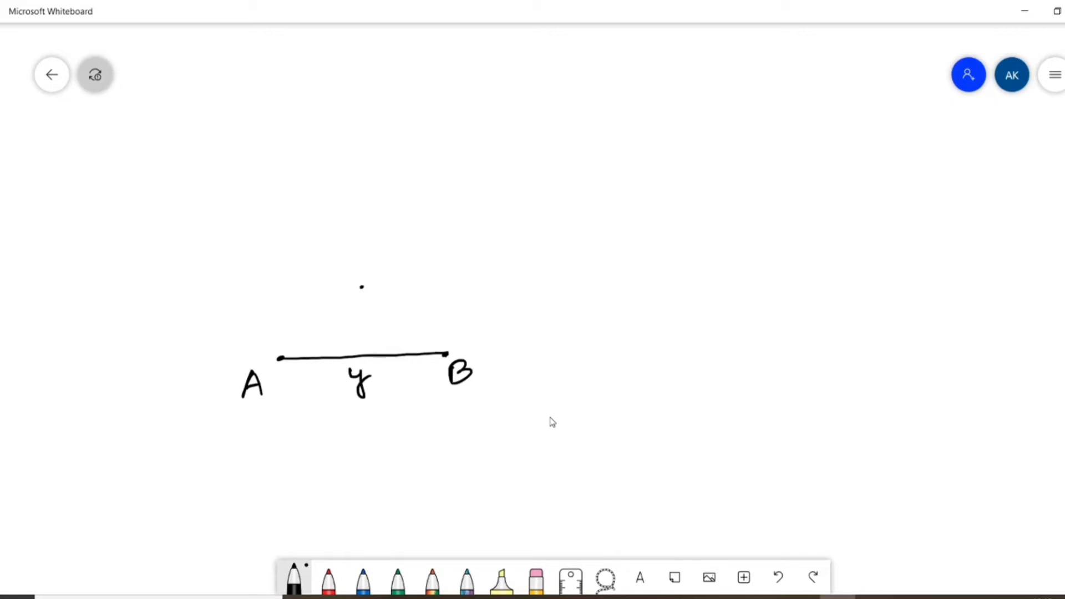
Label the dot above the segment C, draw a slanted line from A through C, and mark the angle at A.
mouse_move(359, 245)
mouse_down()
mouse_move(341, 250)
mouse_move(366, 267)
mouse_up()
drag(279, 357, 408, 246)
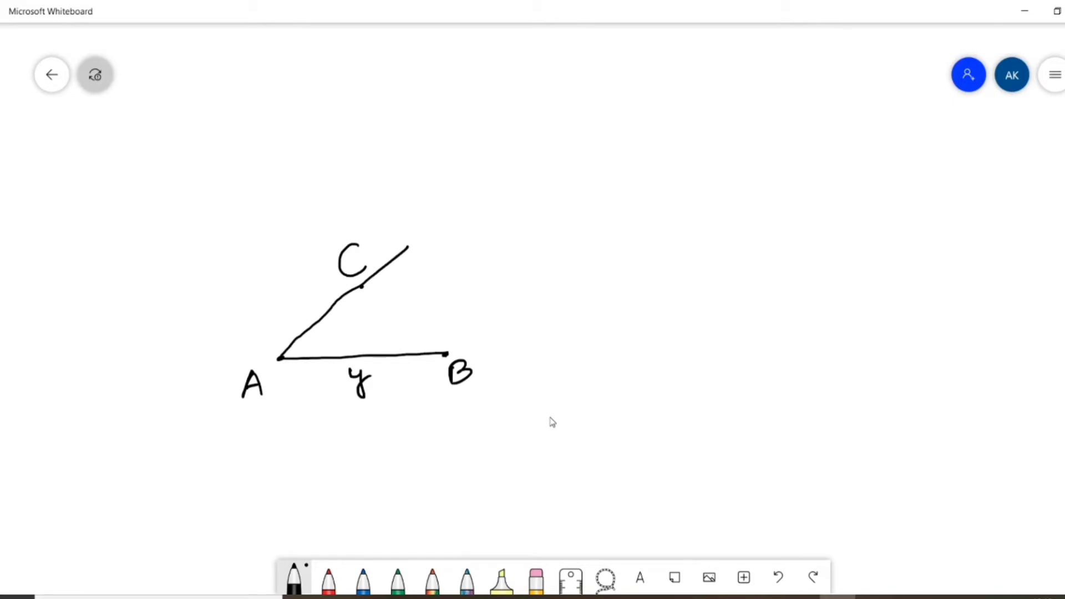
drag(309, 330, 325, 358)
mouse_move(335, 319)
mouse_down()
mouse_move(349, 331)
mouse_move(365, 304)
mouse_up()
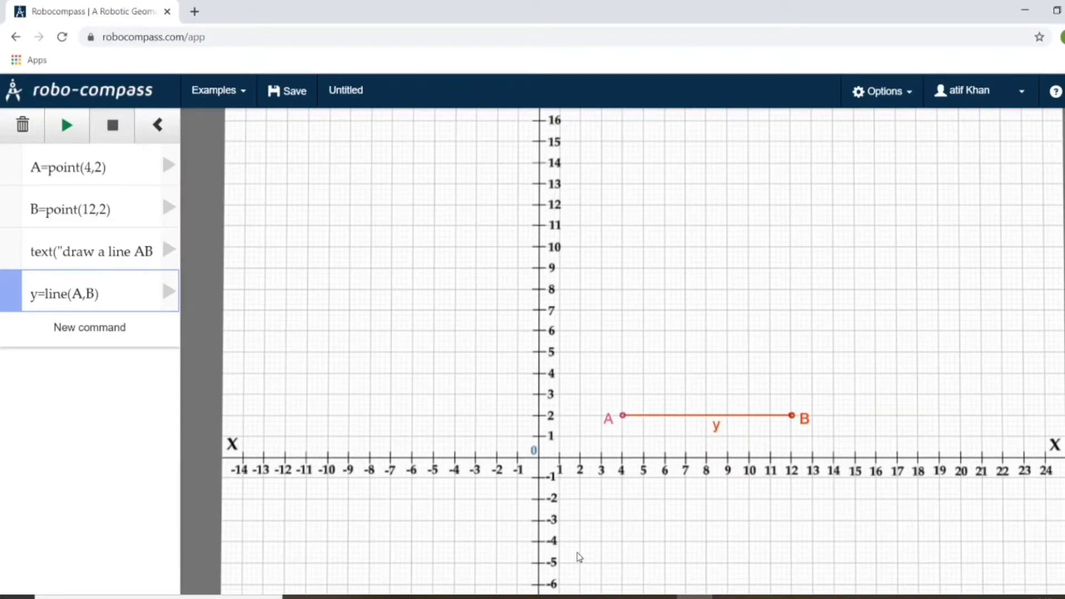
Add an angle command that constructs a 45-degree angle from points A and B: angle(A,B,45).
mouse_move(116, 292)
key(Return)
text(ang,l)
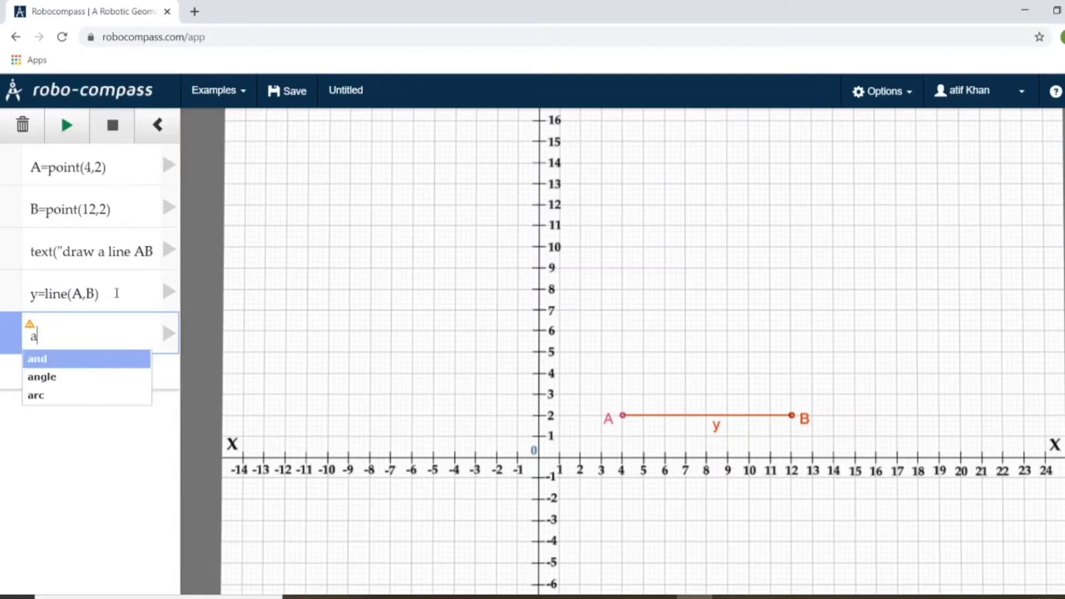
key(BackSpace)
key(BackSpace)
text(le()
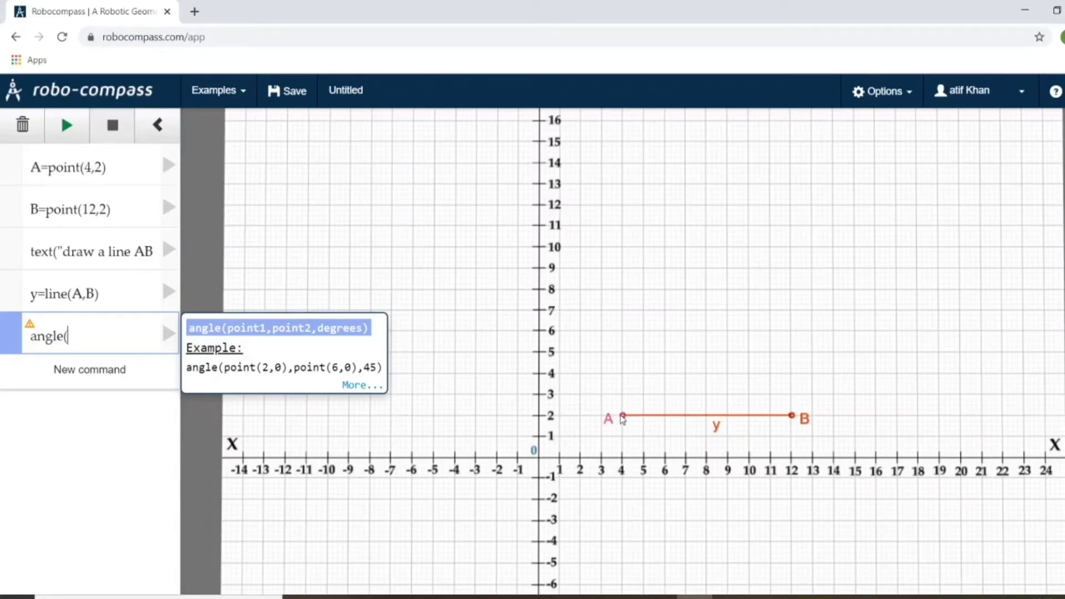
text(A)
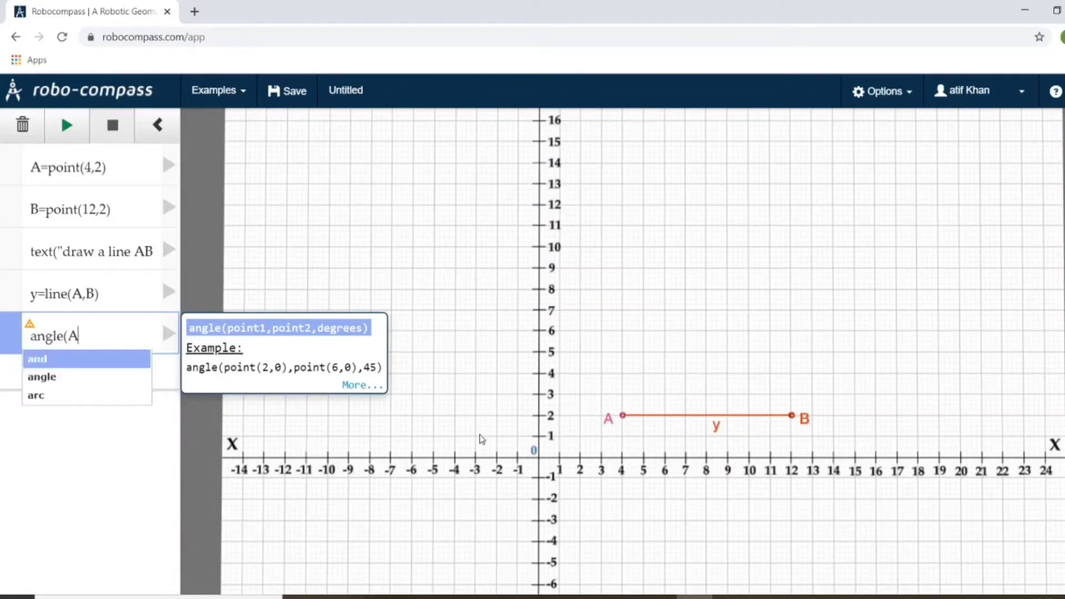
text(,b)
key(BackSpace)
text(B,)
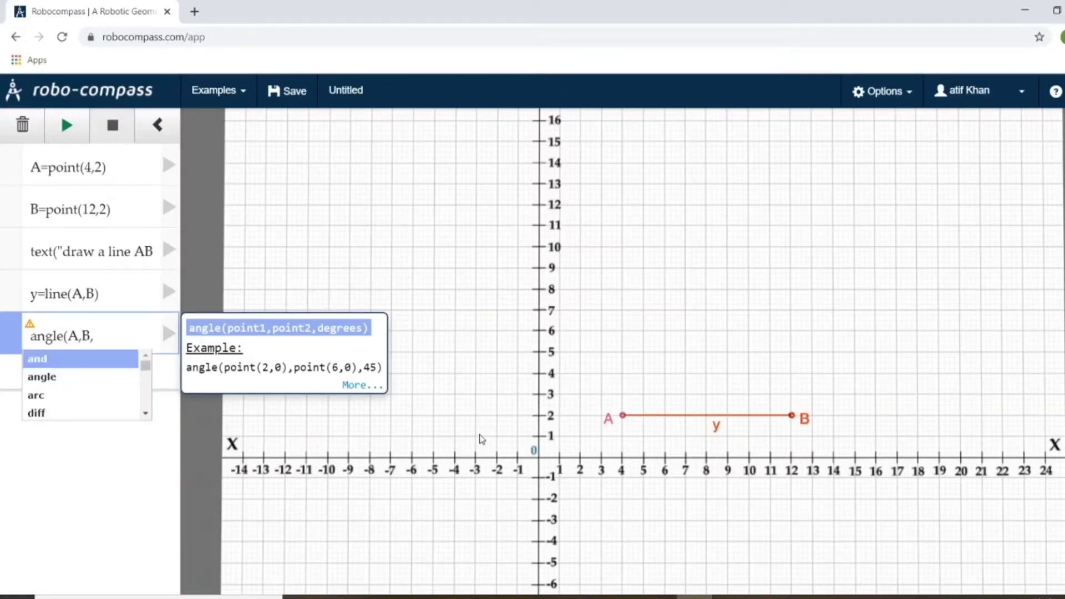
text(45)
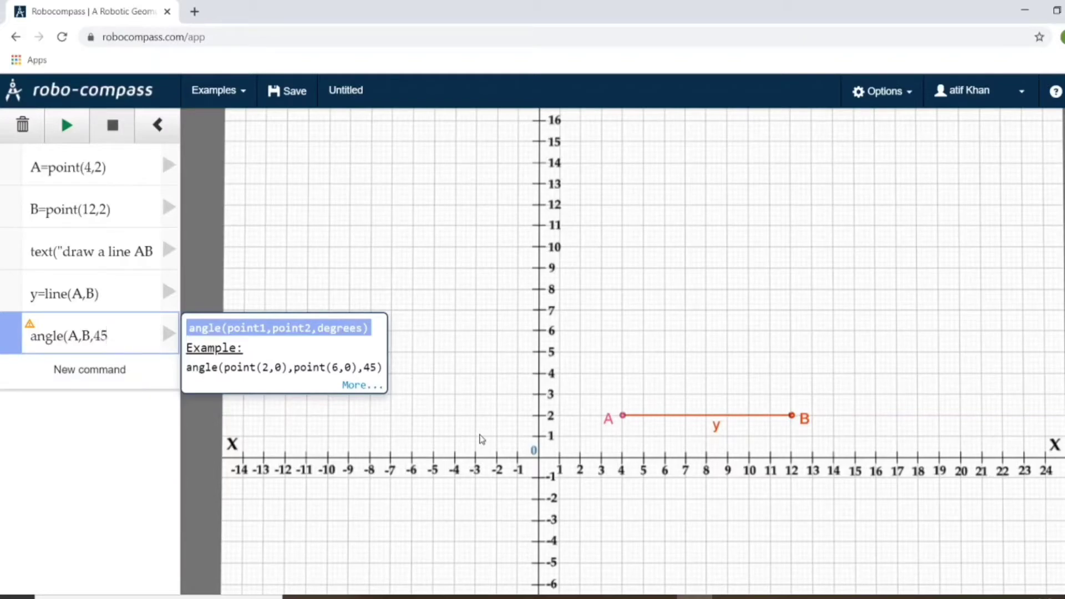
text())
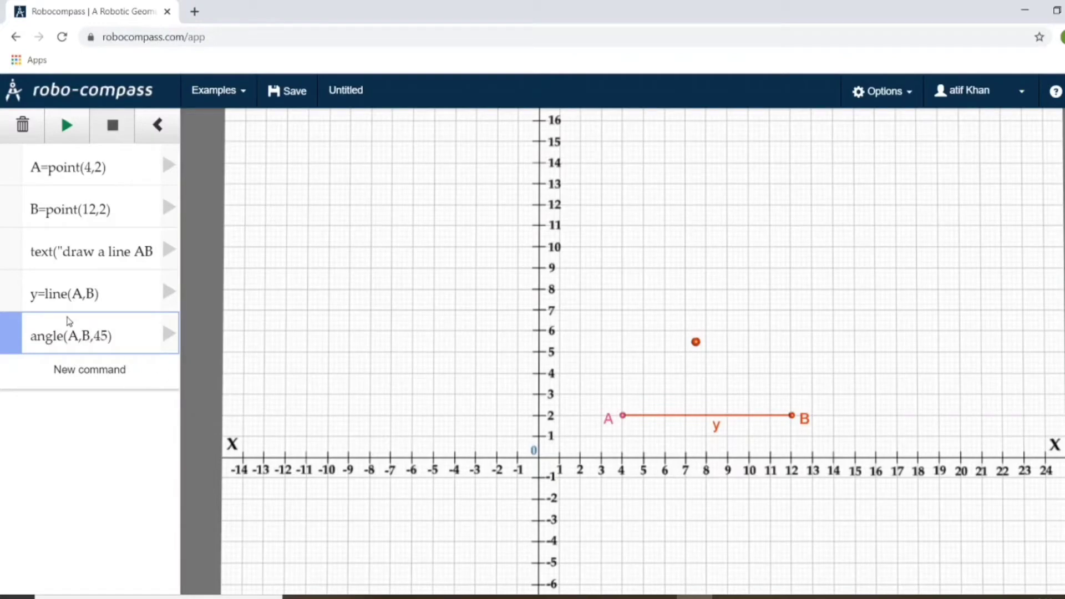
Assign the name C to the point produced by the 45-degree angle command.
click(32, 334)
text(=)
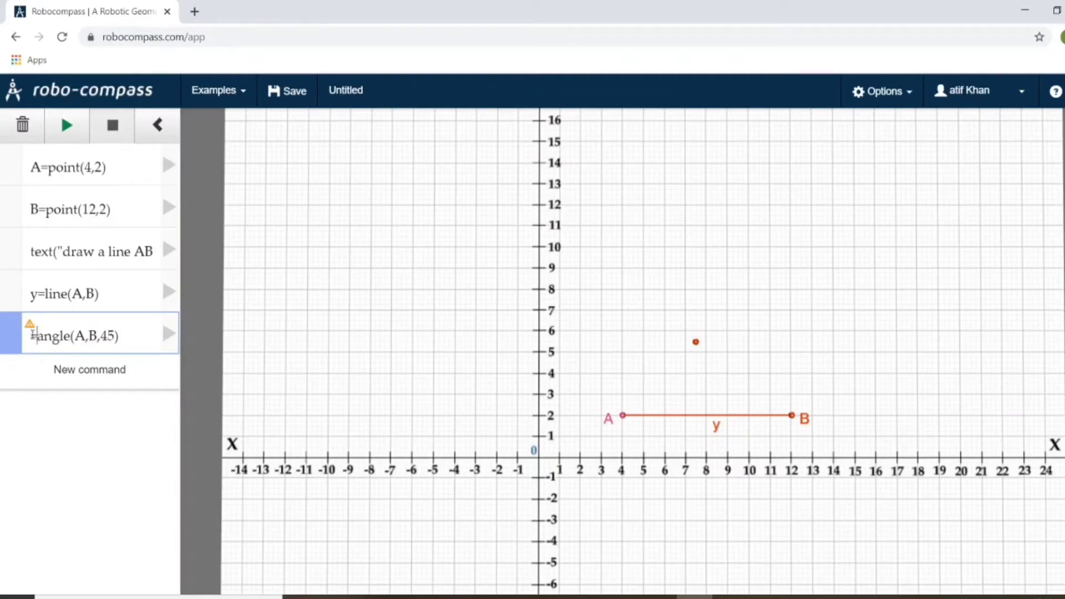
text(C)
key(BackSpace)
key(BackSpace)
text(C=)
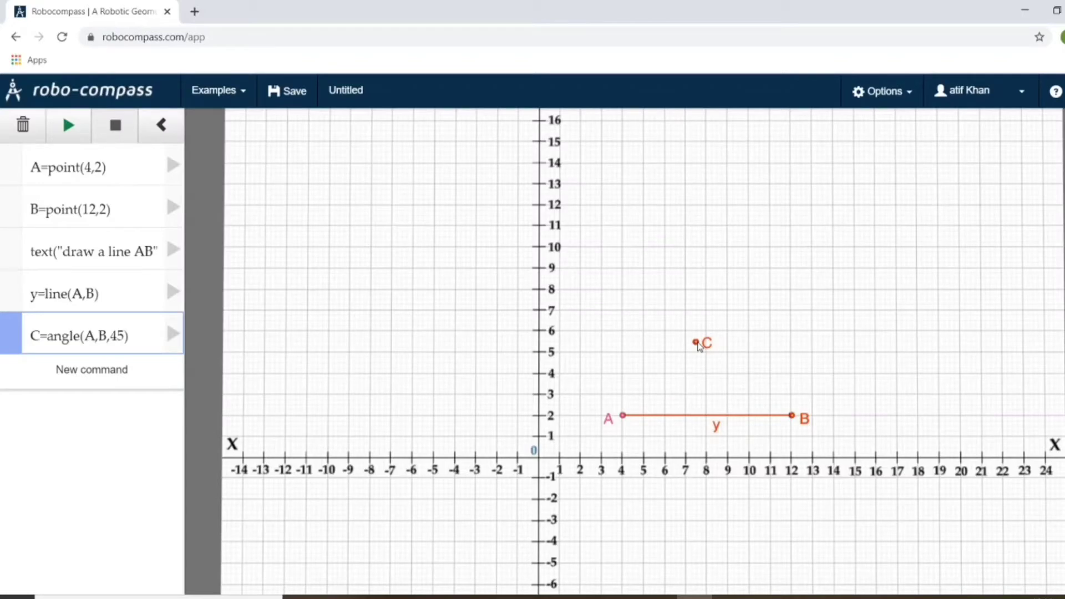
Add a new line command joining points A and C: line(A,C).
click(144, 333)
key(Return)
text(line)
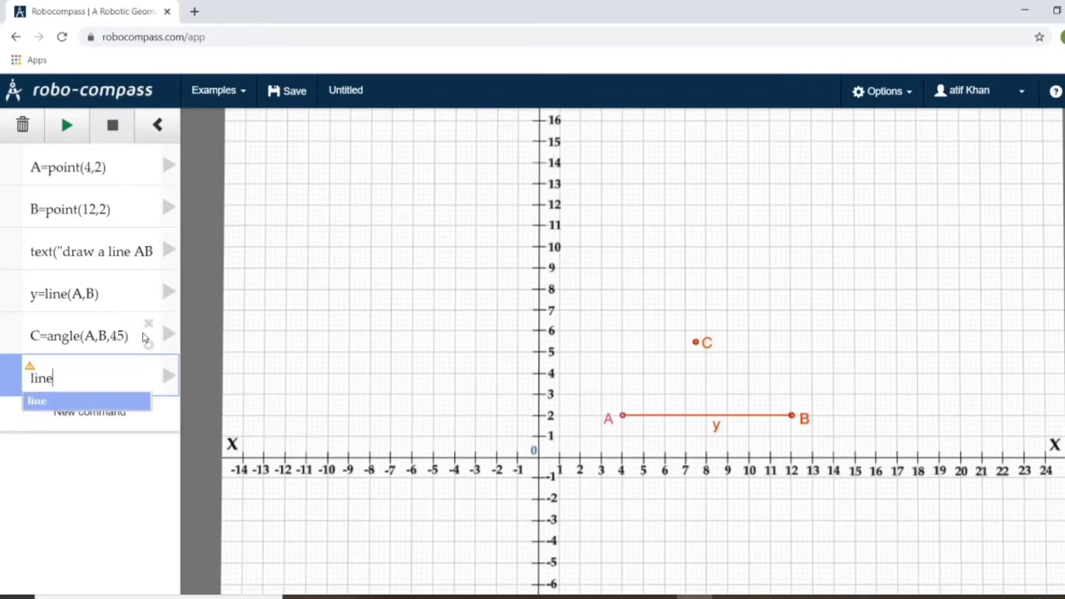
text(()
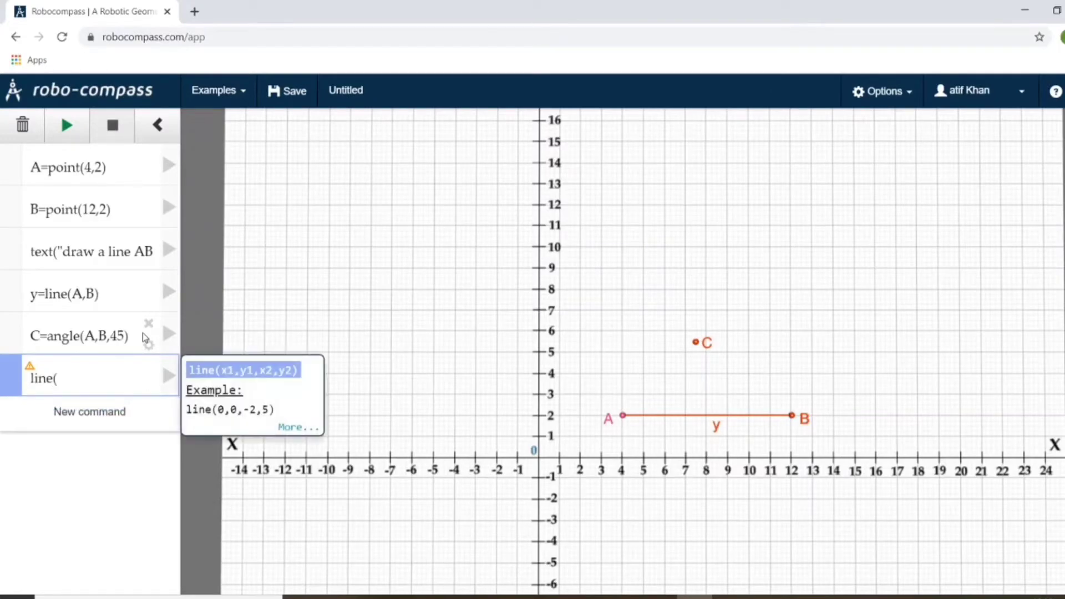
text(A,)
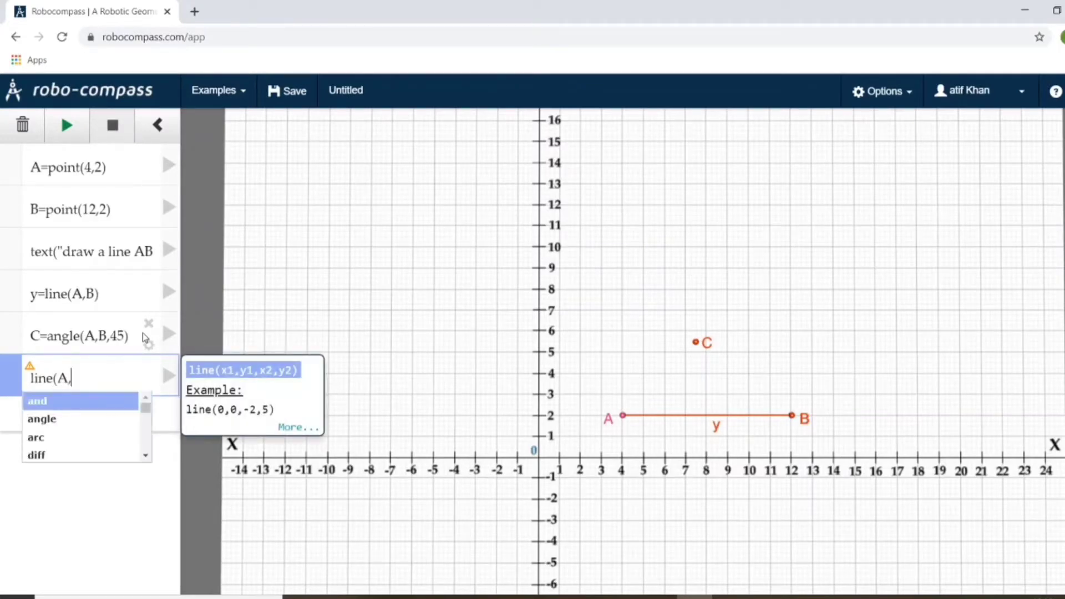
text(C))
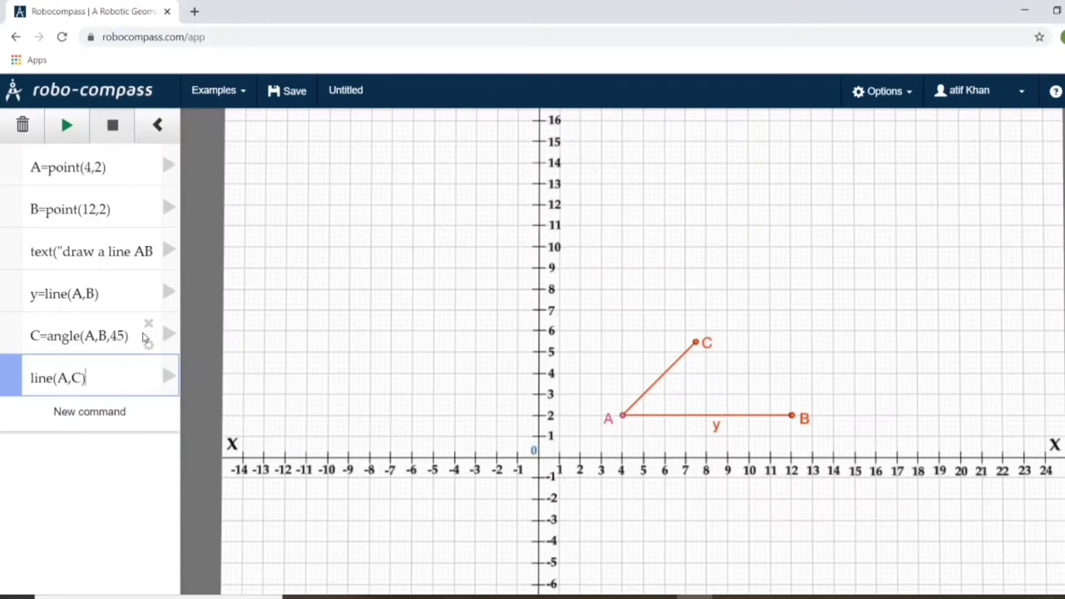
Assign the name x to the line from A to C.
key(Left)
key(Left)
key(Left)
key(Left)
key(Left)
key(Left)
key(Left)
key(Left)
key(Left)
text(x=)
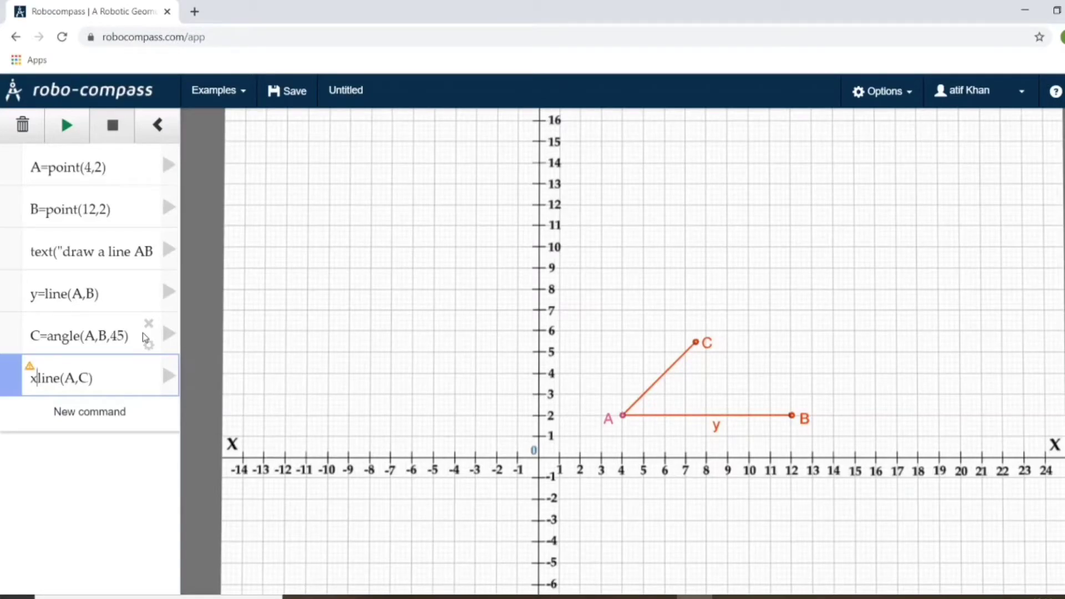
Add a findangle command that marks the angle between lines y and x.
key(Return)
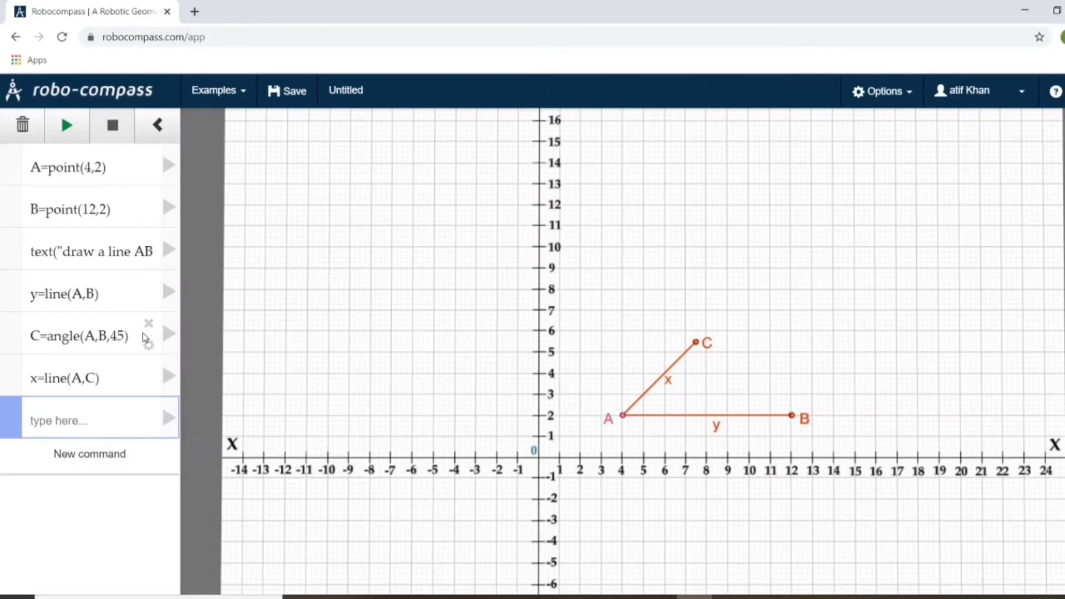
text(fin)
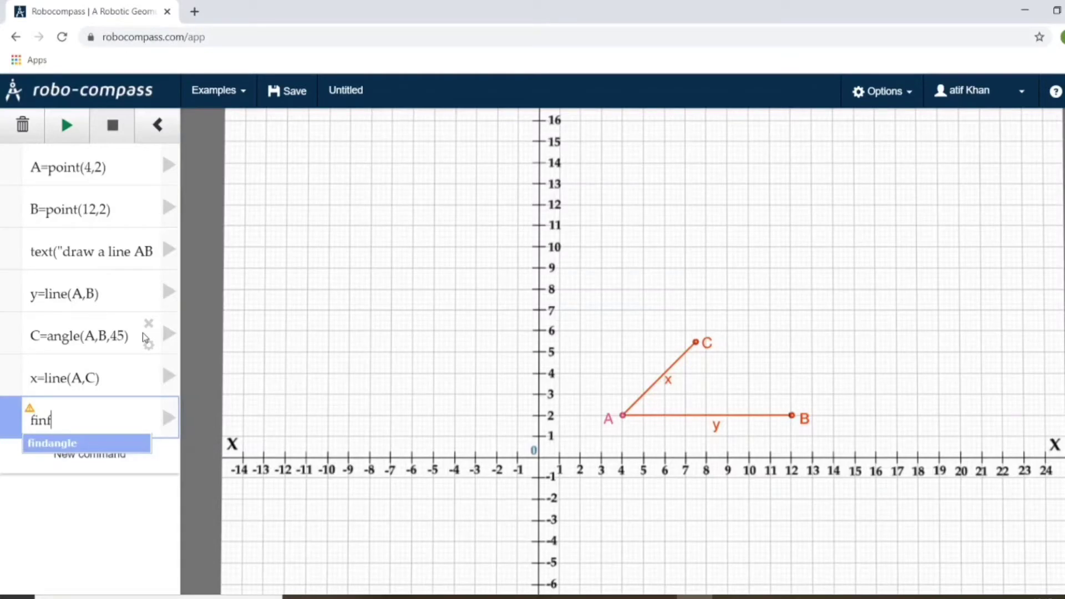
text(da)
key(Return)
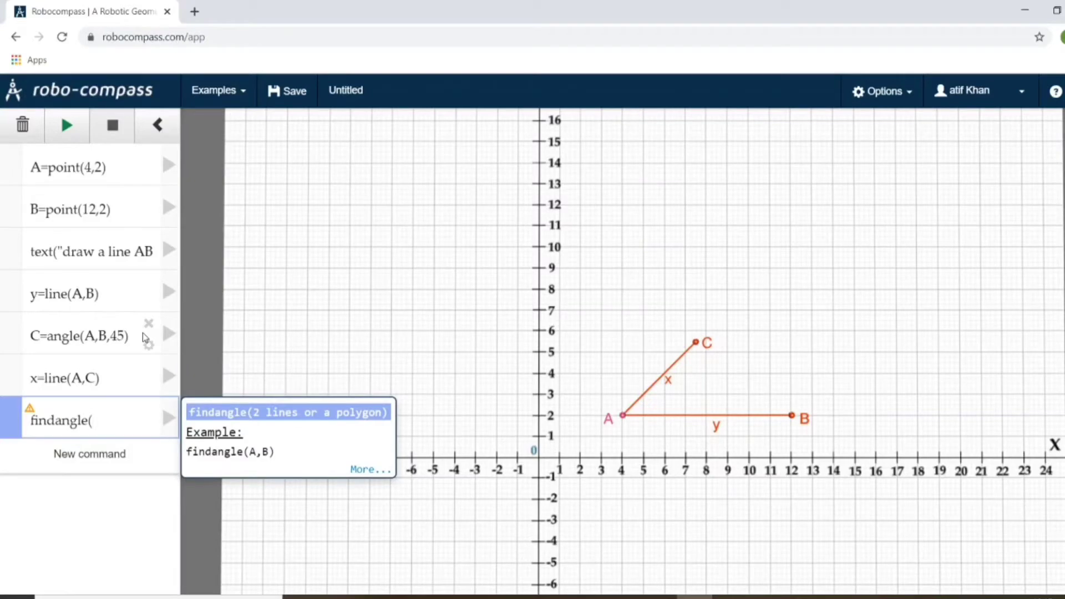
text(y,x)
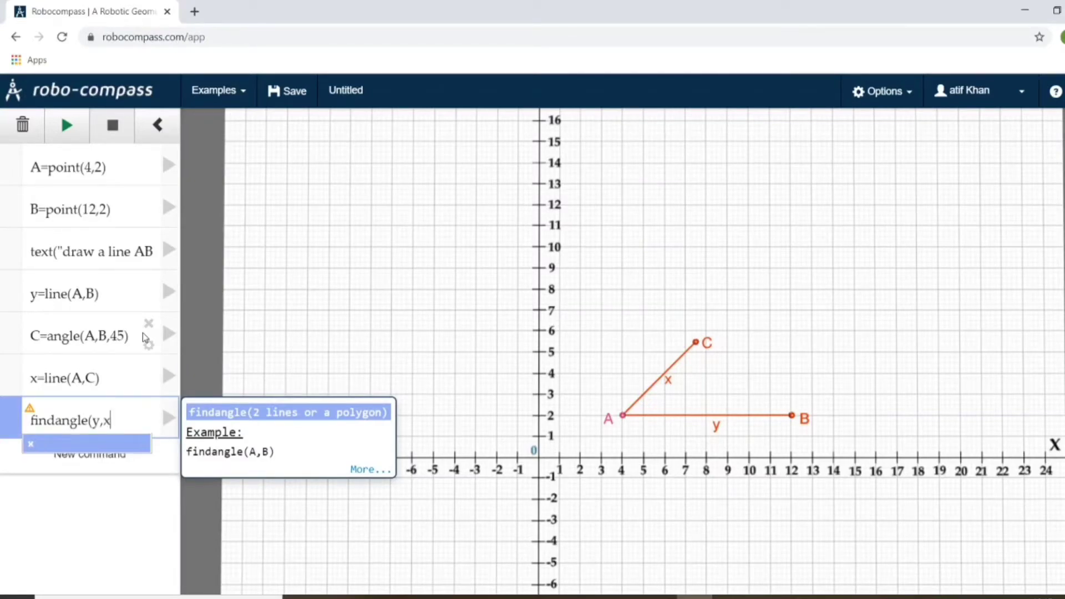
text())
key(Return)
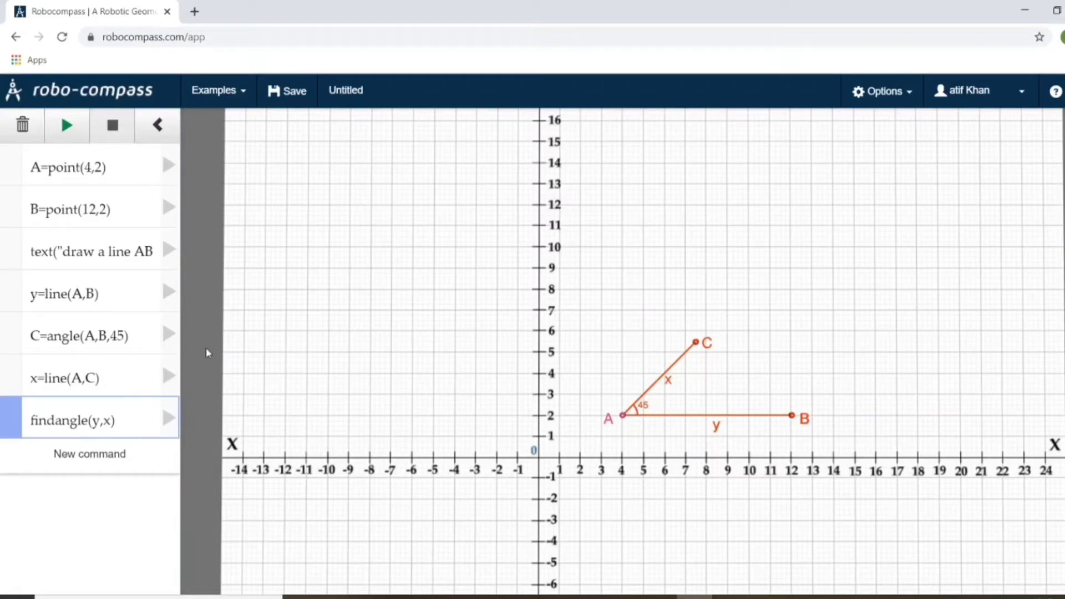
Replay the whole construction, and in the Microsoft Whiteboard sketch draw a straight line from C to B.
click(67, 124)
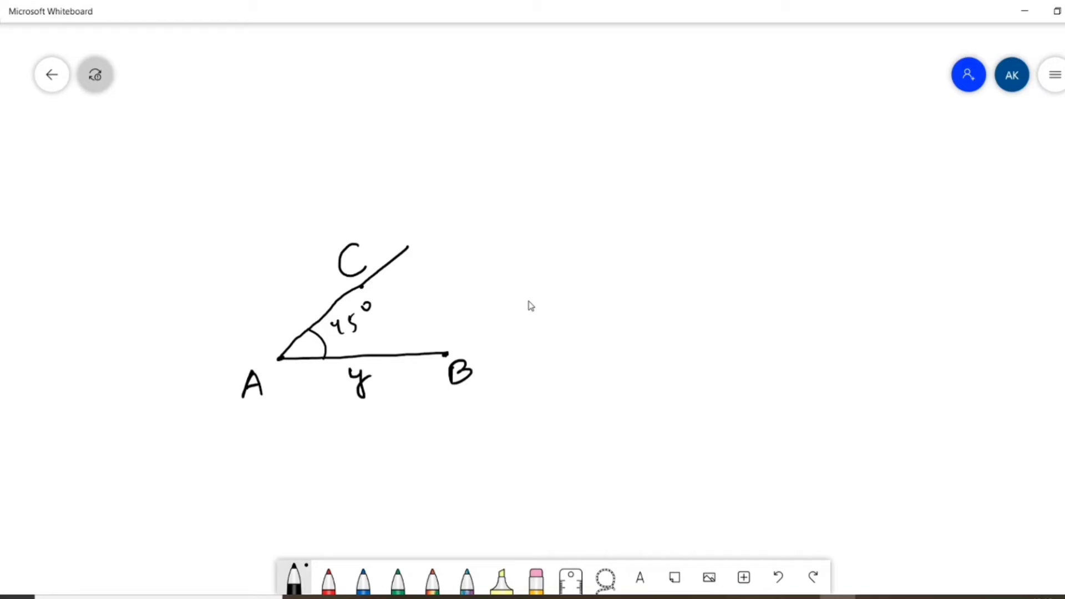
drag(361, 286, 446, 351)
Switch back to Robocompass and add a line command joining points B and C: line(B,C).
key(alt+Tab)
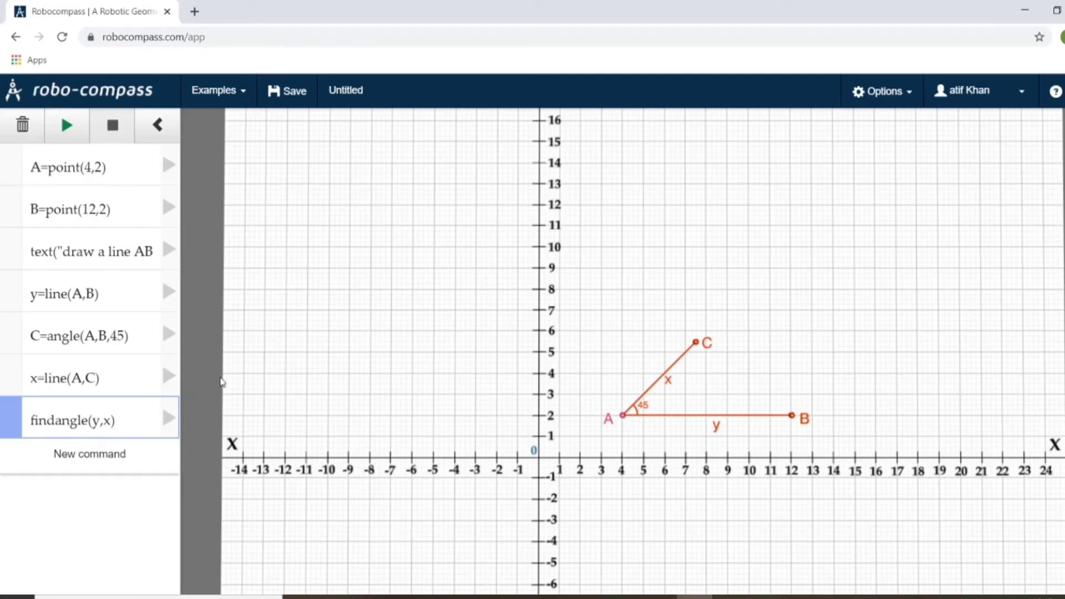
click(138, 422)
key(Return)
text(li)
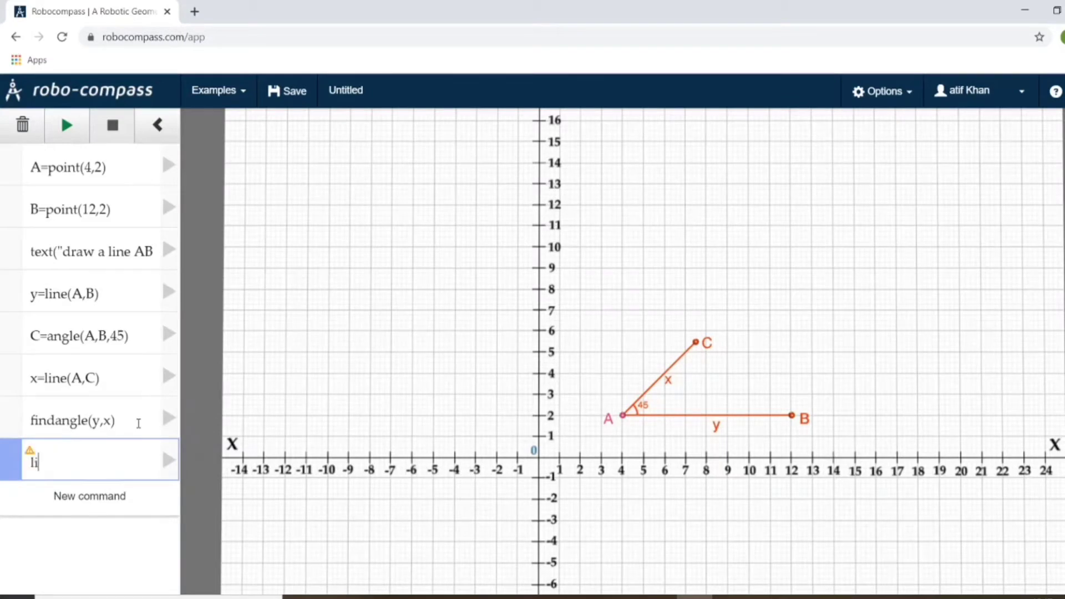
text(ne()
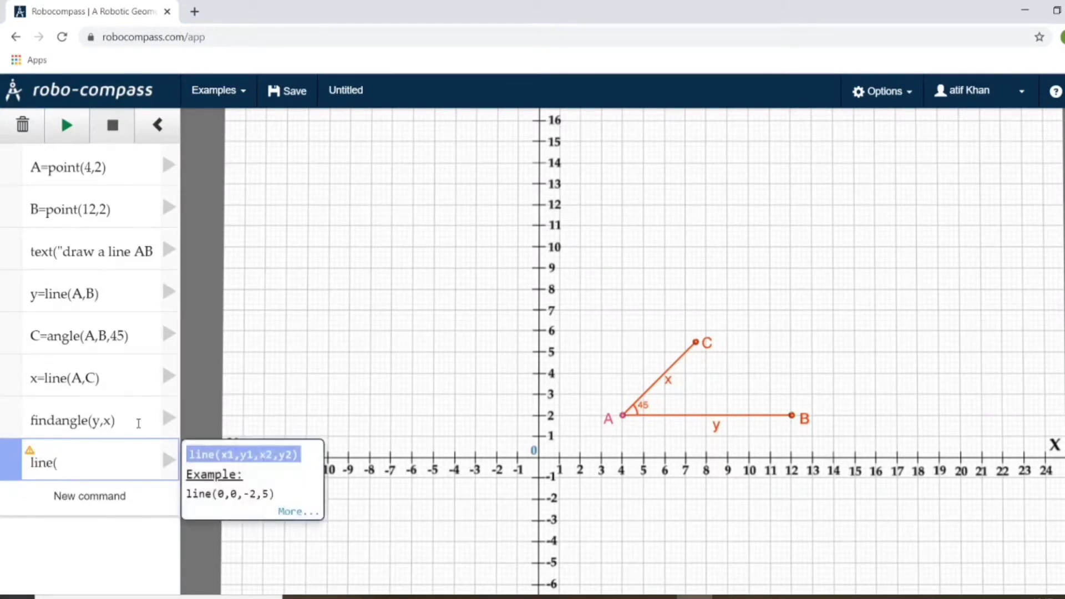
text(B,C))
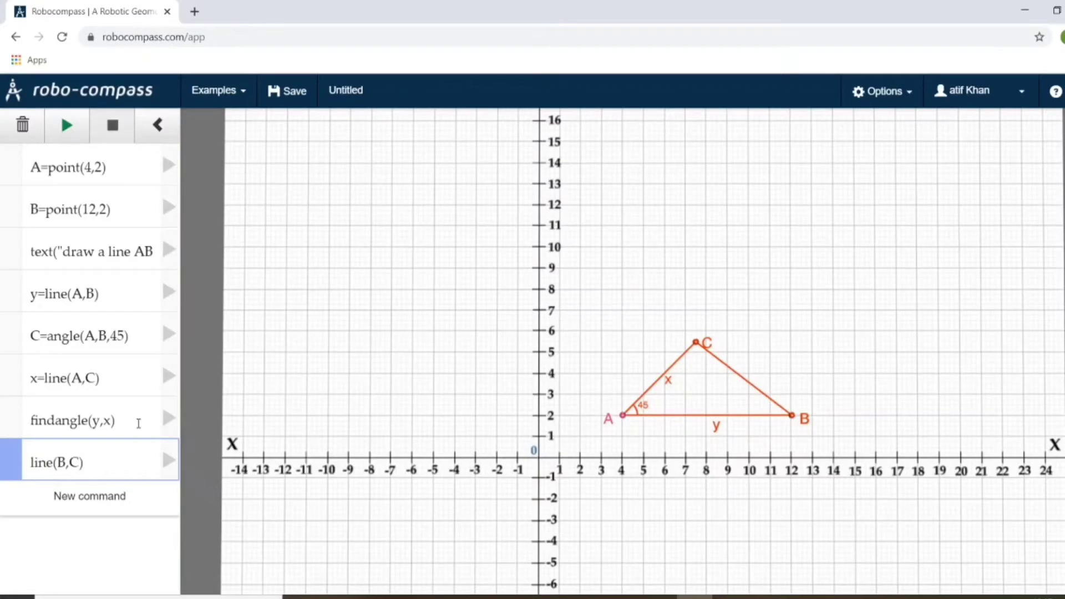
Assign the name z to the line from B to C.
key(Left)
key(Left)
key(Left)
key(Left)
key(Left)
key(Left)
key(Left)
key(Left)
text(z=)
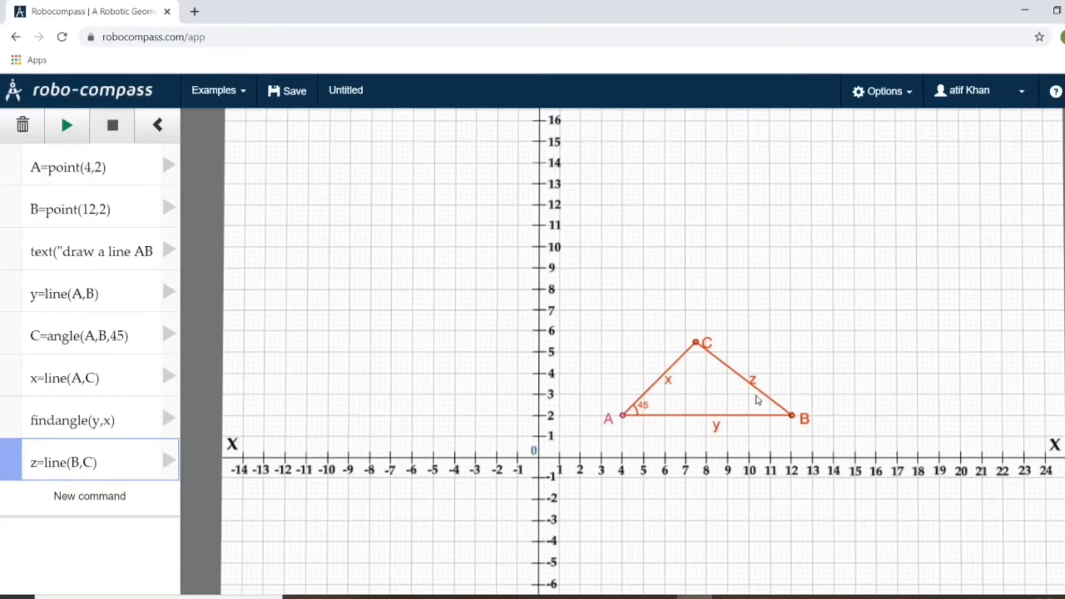
Add a findangle command that marks the angle between lines y and z.
click(114, 458)
key(Return)
text(find)
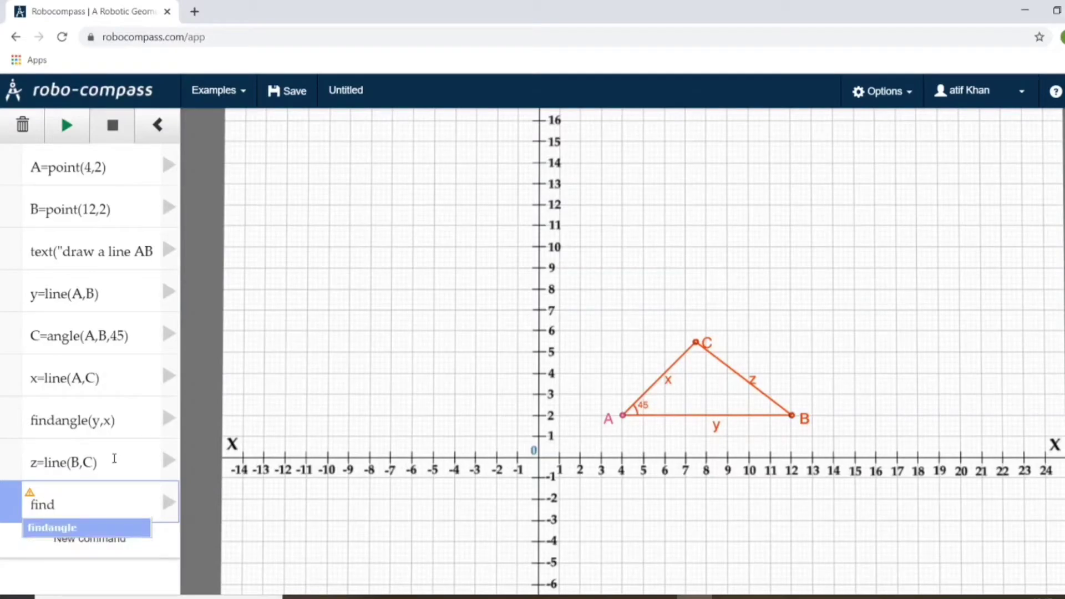
key(Return)
text(y,z)
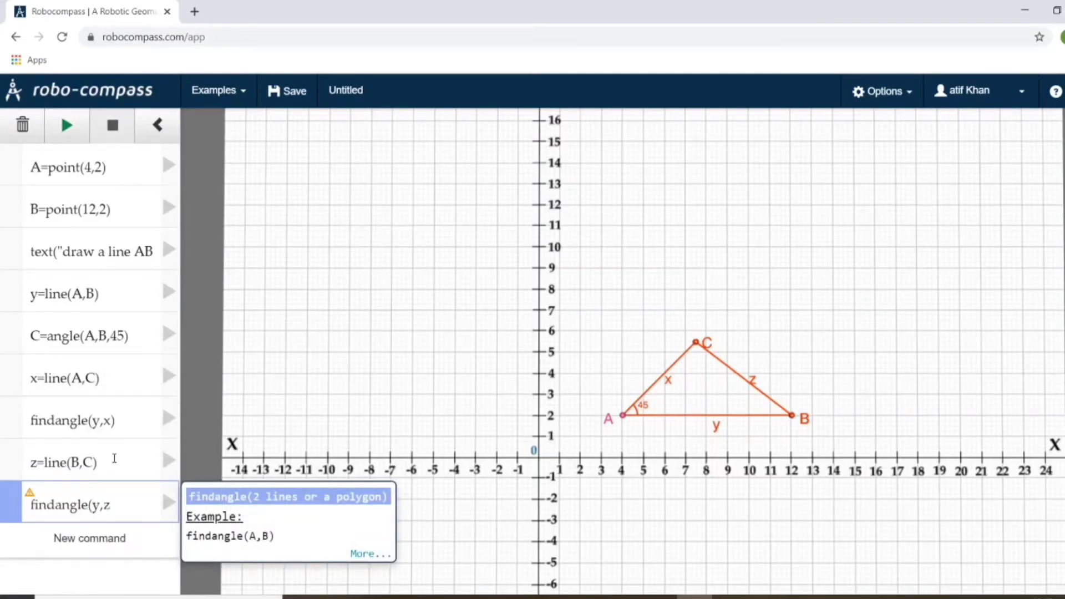
text())
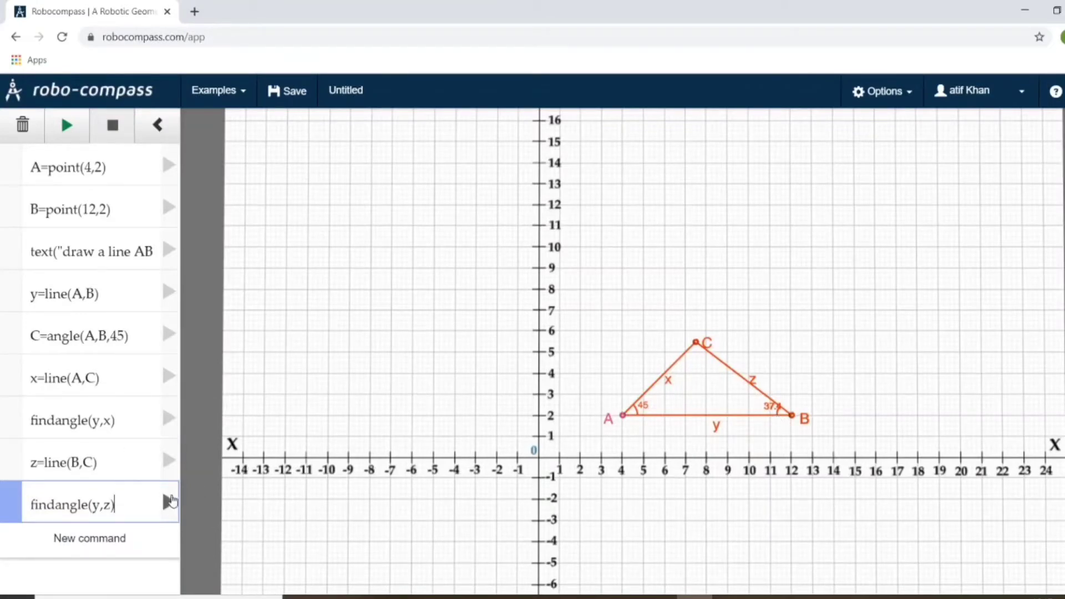
In the settings of the findangle(y,z) command, shift the angle label at B slightly left, clear of the arc.
mouse_move(149, 510)
click(148, 513)
click(290, 473)
click(291, 472)
click(290, 473)
click(236, 472)
click(235, 472)
click(235, 472)
click(236, 473)
click(291, 467)
click(291, 467)
click(290, 467)
click(417, 311)
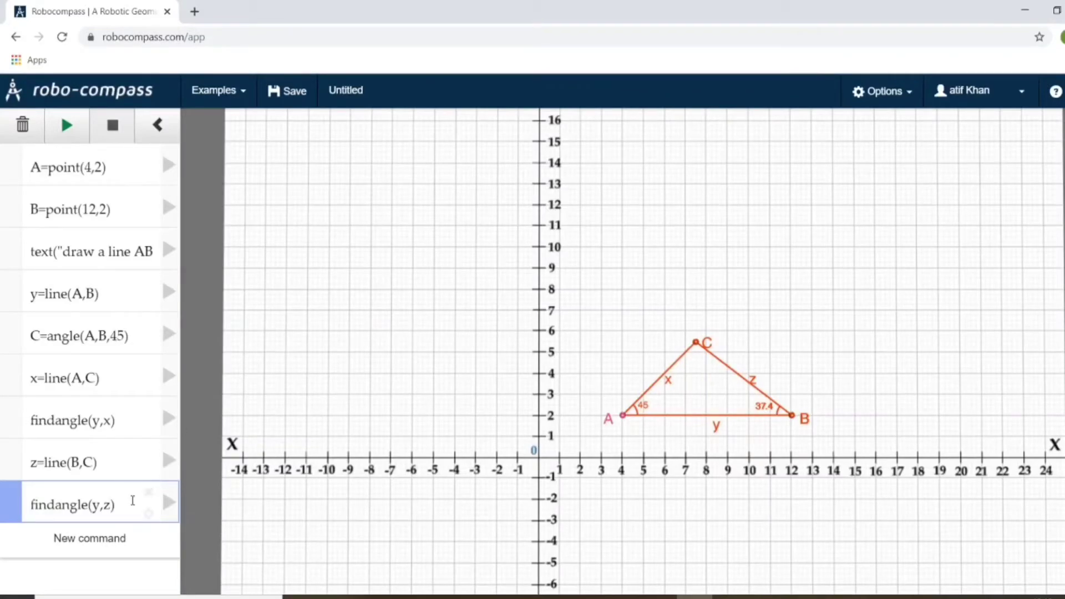
Add a findangle command that marks the angle between lines x and z.
click(127, 513)
key(Return)
text(find)
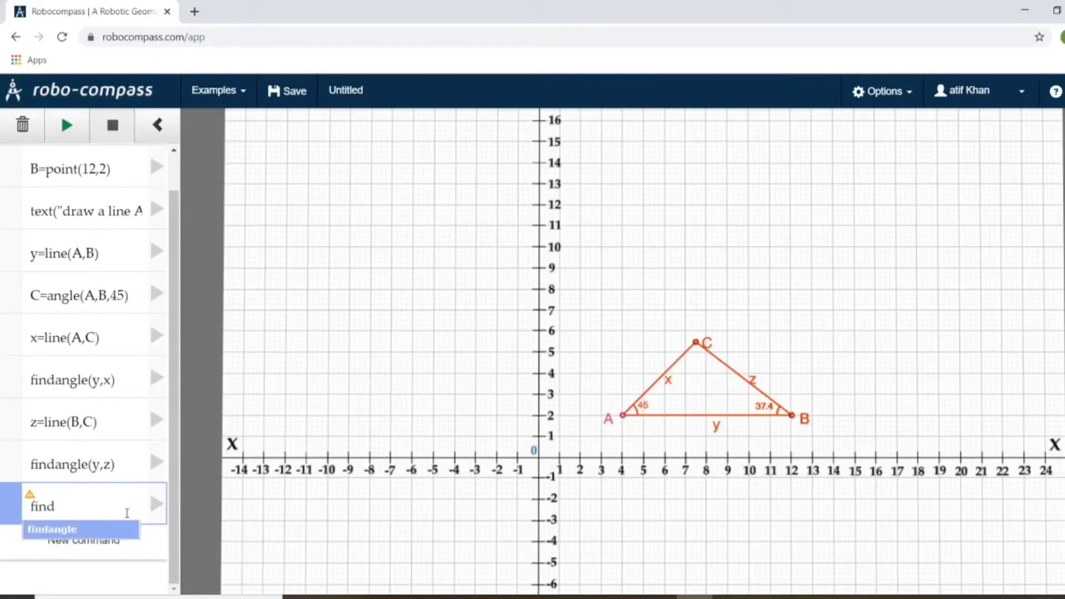
key(Return)
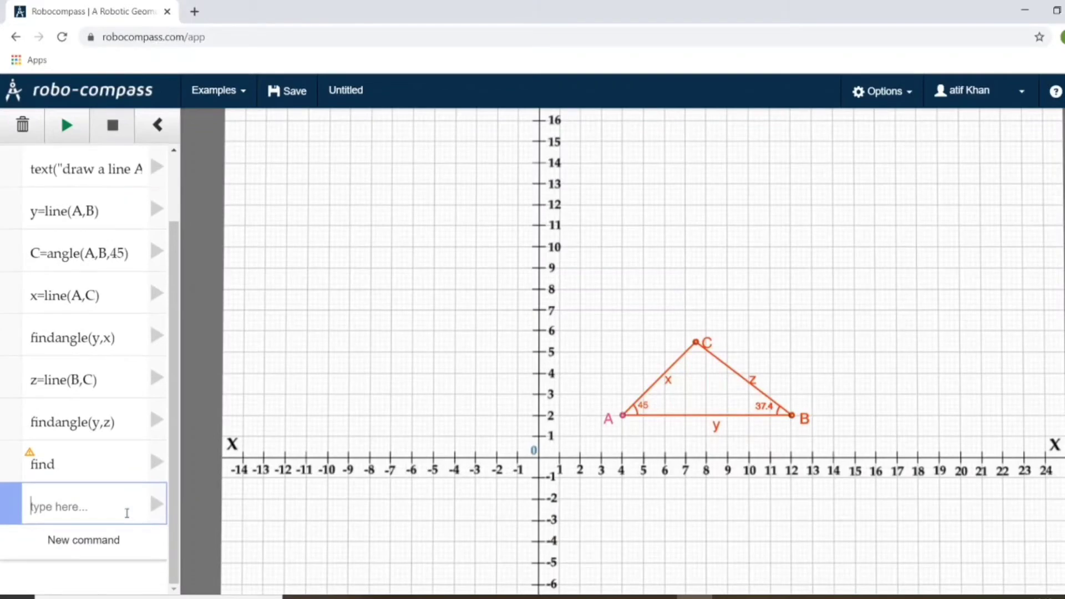
click(91, 473)
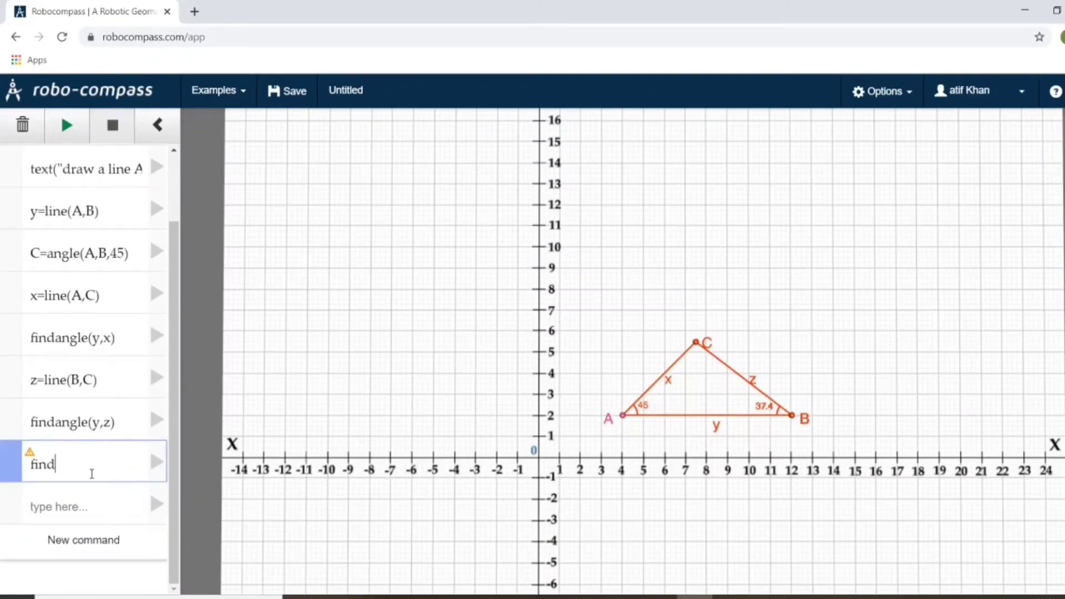
text(a)
key(Down)
key(Down)
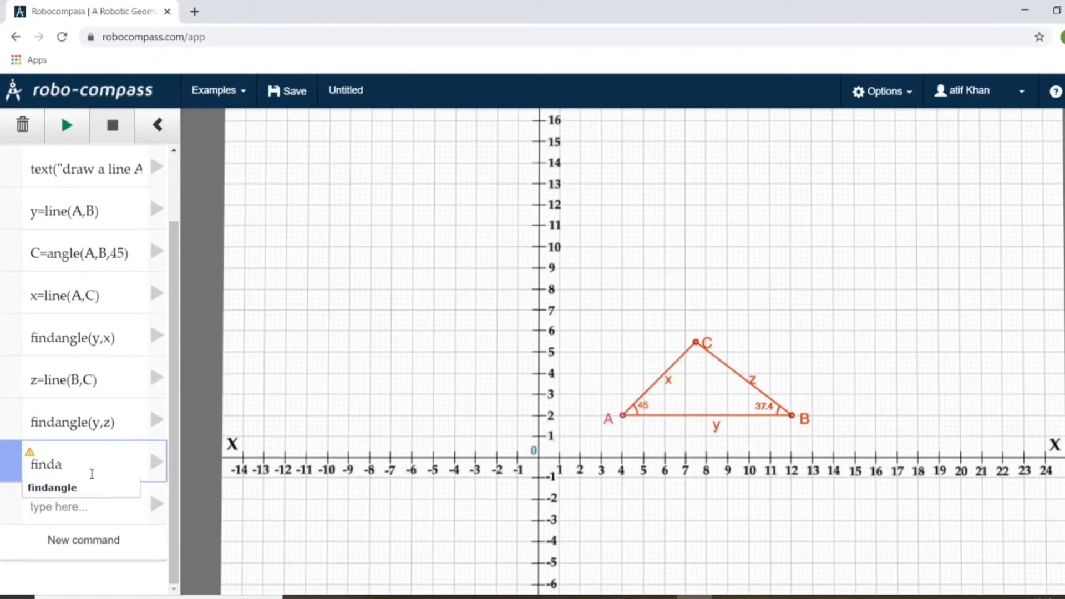
key(Return)
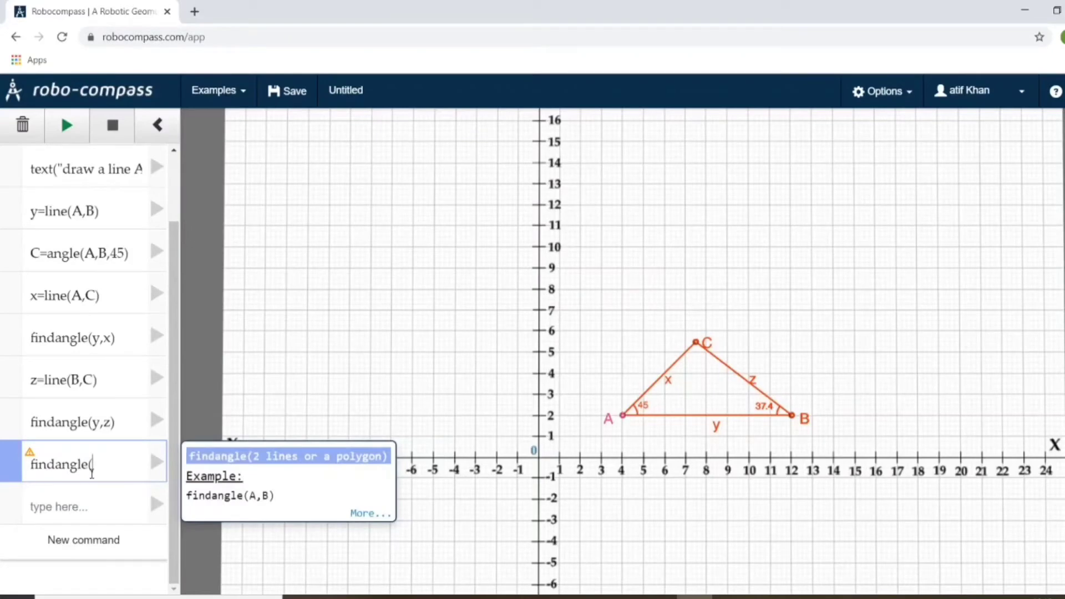
text(x)
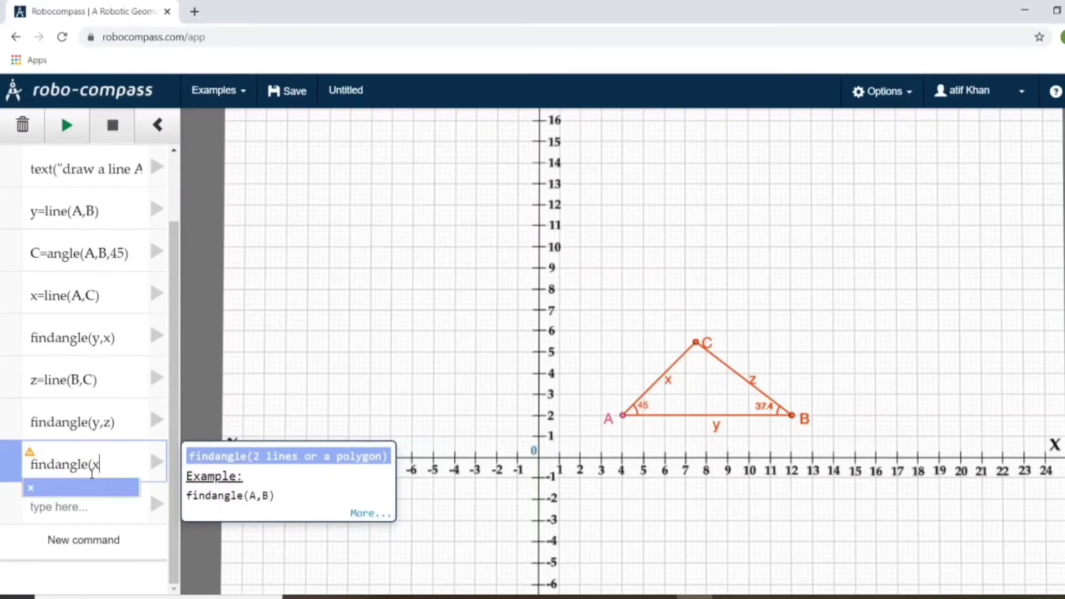
text(,z))
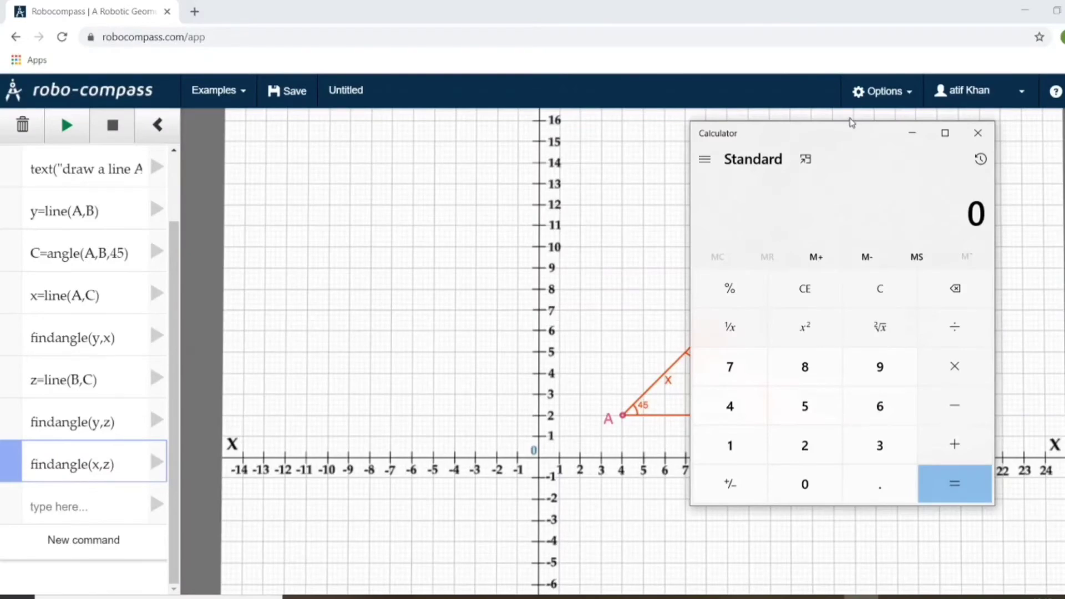
In Calculator, add up the triangle's three angles as 45 + 97.6 + 37.4, and close it.
drag(852, 136, 603, 164)
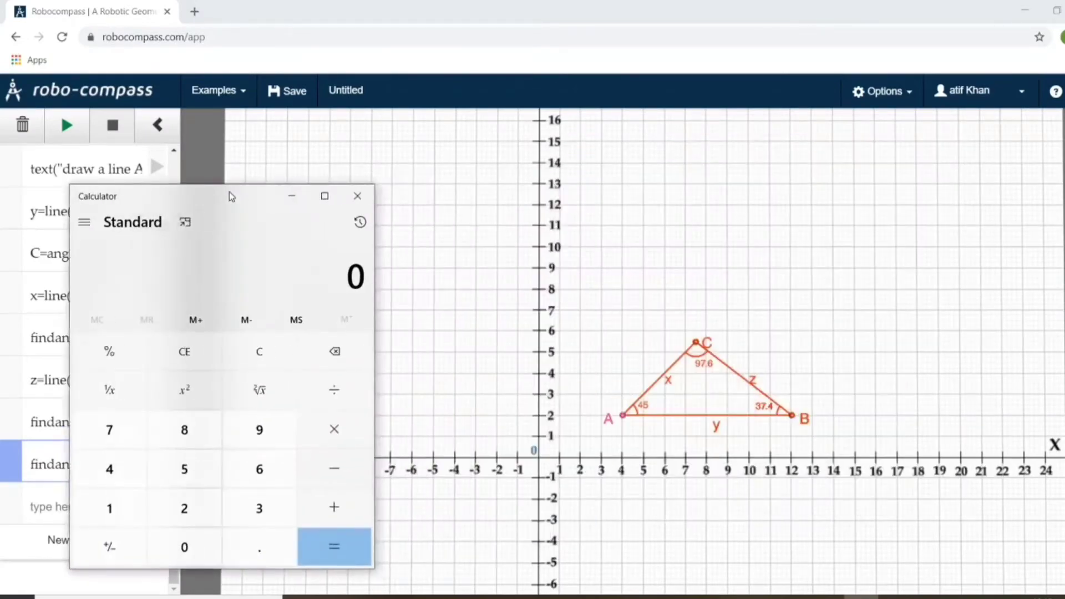
text(45)
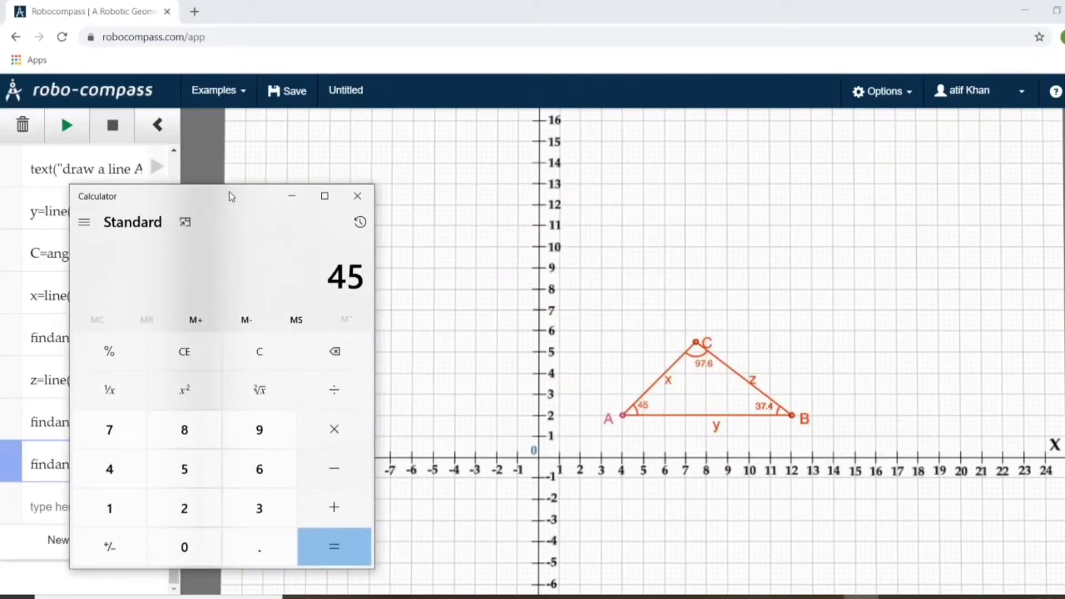
text( + 97.)
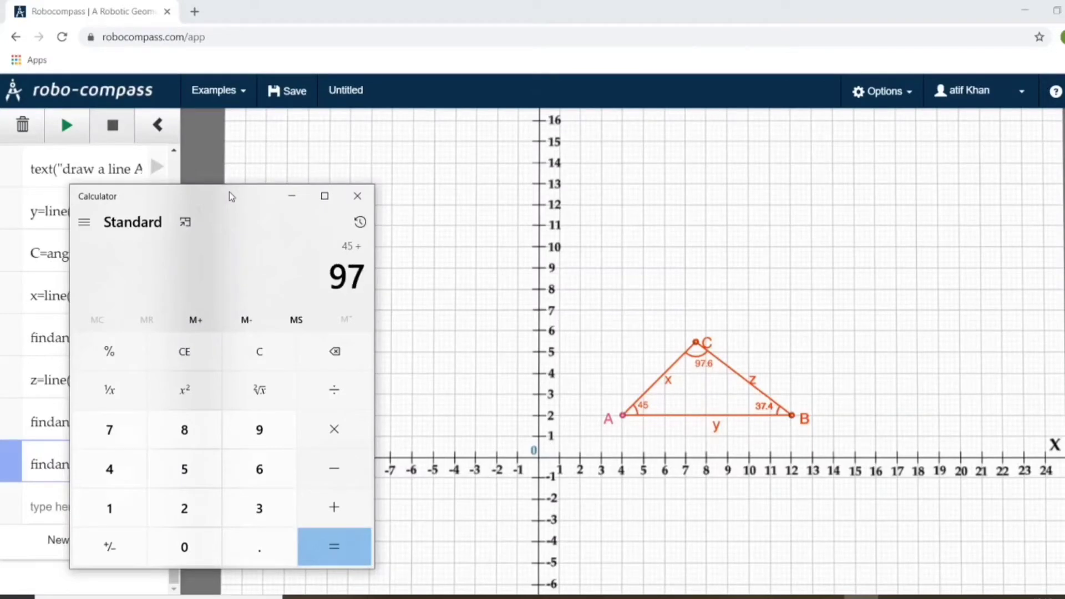
text(6 + )
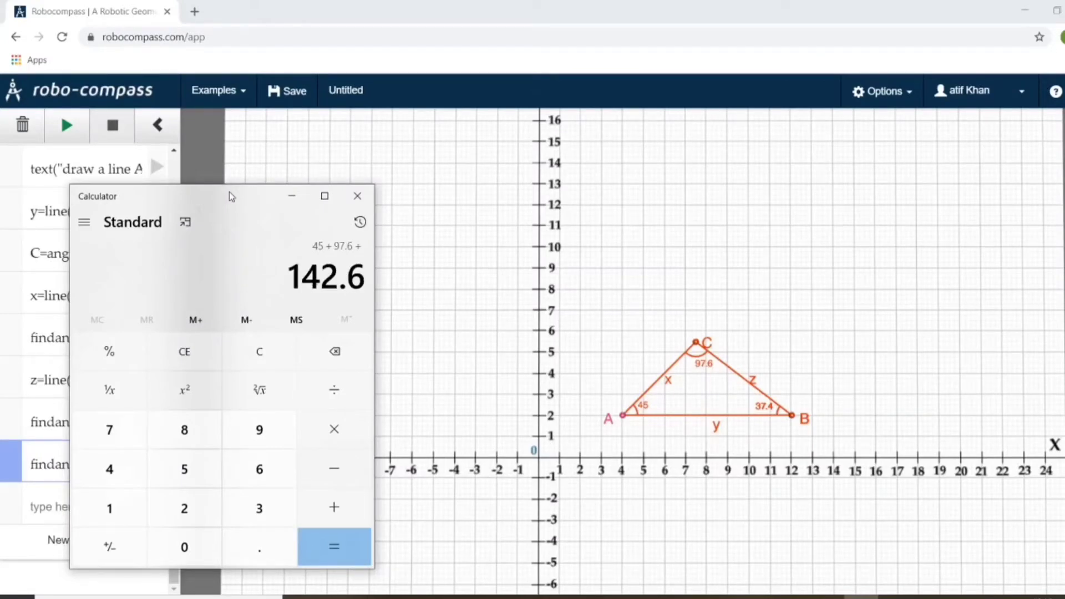
text(37.4 )
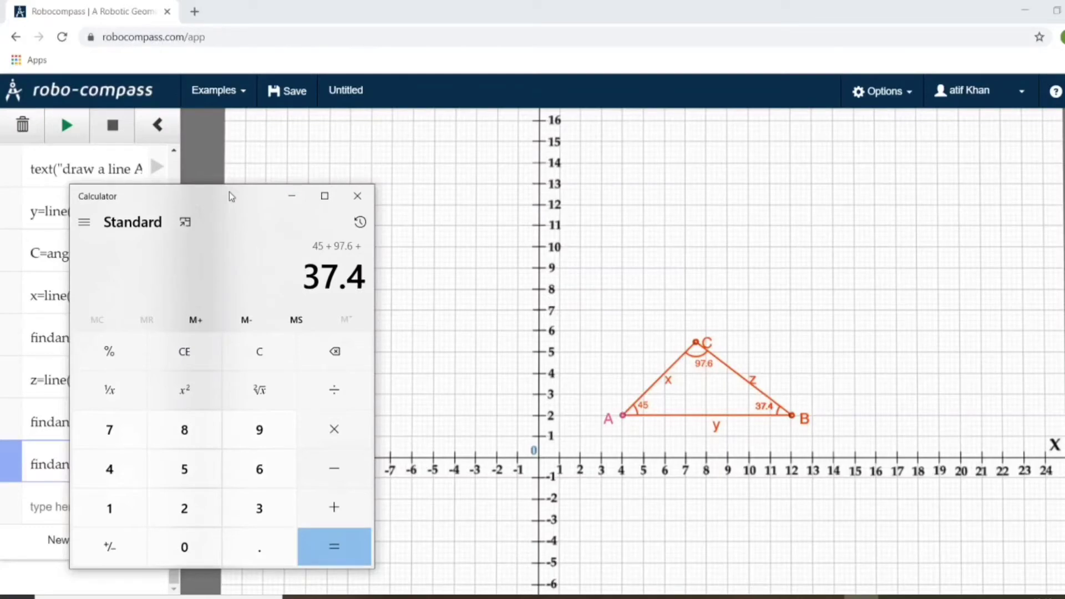
text(+)
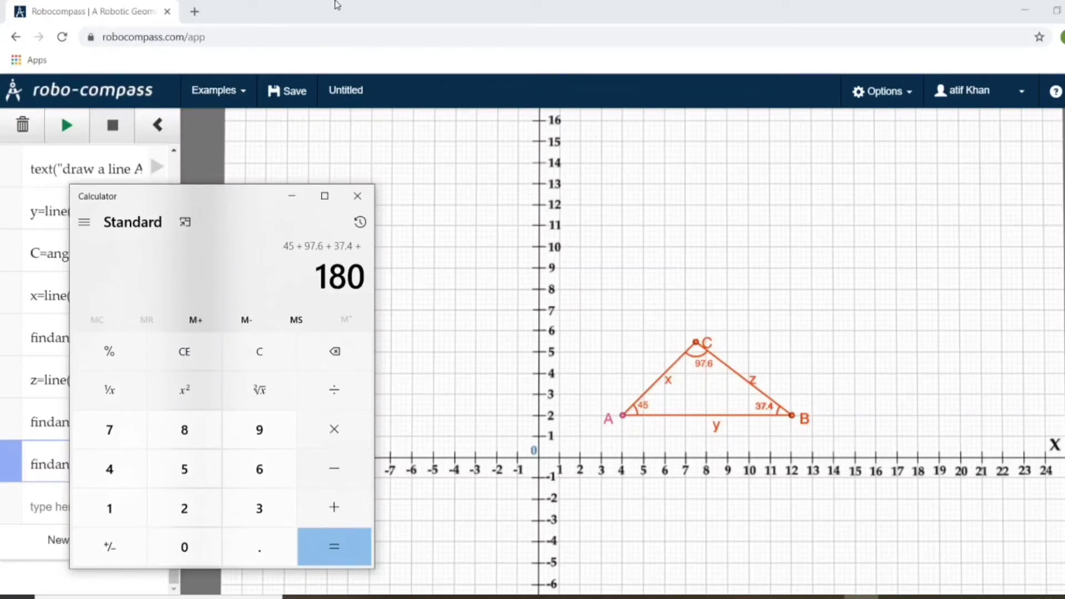
click(358, 197)
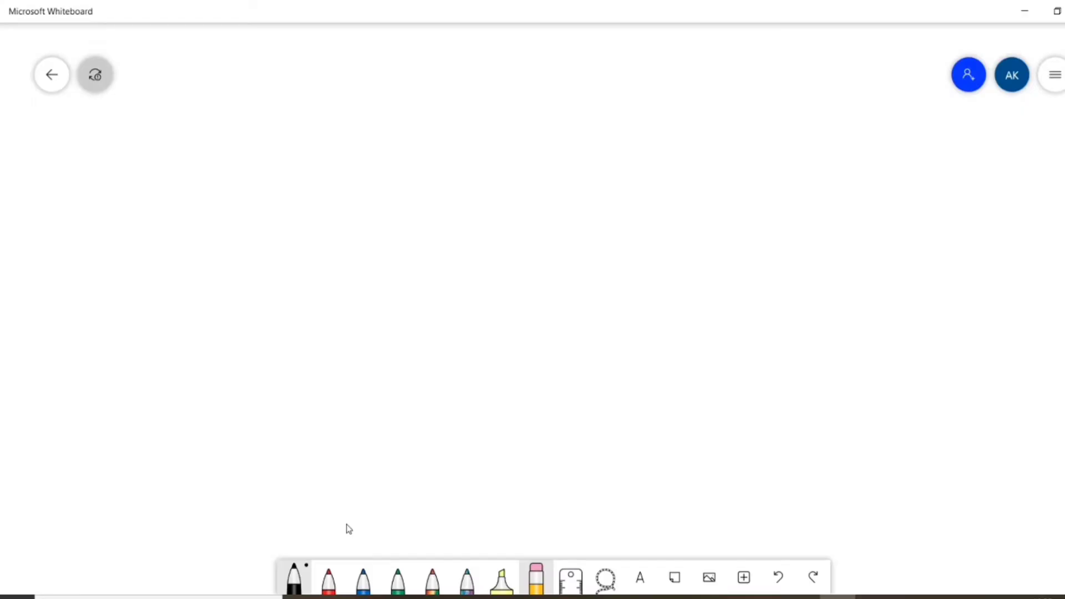
On the Microsoft Whiteboard canvas, sketch two points labelled A and B and join them with a straight line.
drag(168, 388, 170, 386)
drag(136, 419, 159, 407)
mouse_move(321, 381)
mouse_down()
mouse_move(344, 408)
mouse_move(327, 413)
mouse_up()
drag(167, 387, 327, 380)
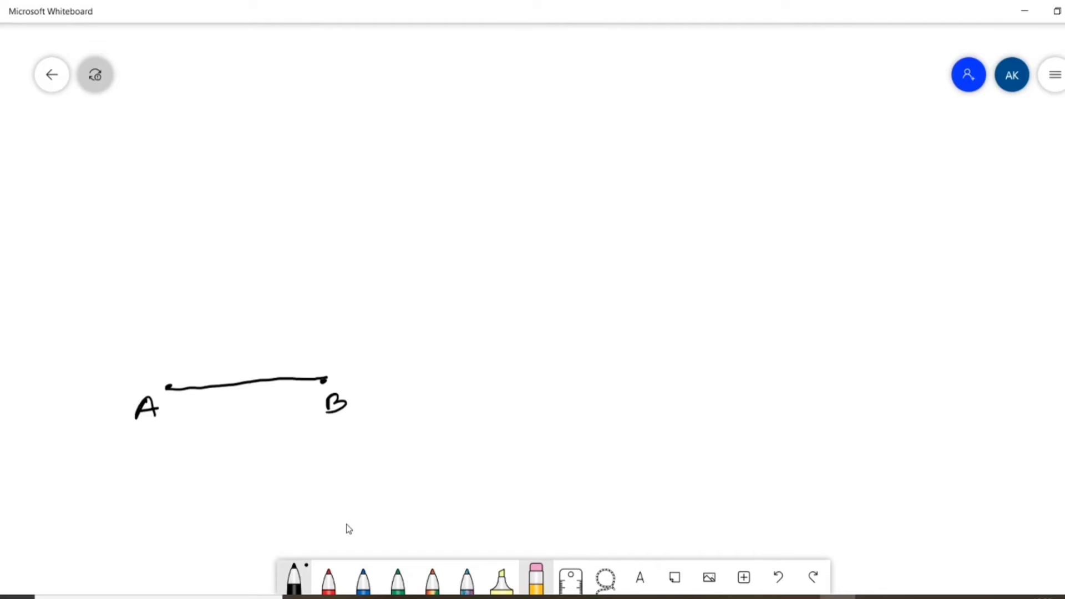
Sketch an arc around A that crosses line AB, and mark the crossing point as C.
mouse_move(222, 393)
mouse_down()
mouse_move(208, 350)
mouse_move(150, 328)
mouse_up()
click(219, 385)
mouse_move(238, 391)
mouse_down()
mouse_move(228, 401)
mouse_move(252, 398)
mouse_up()
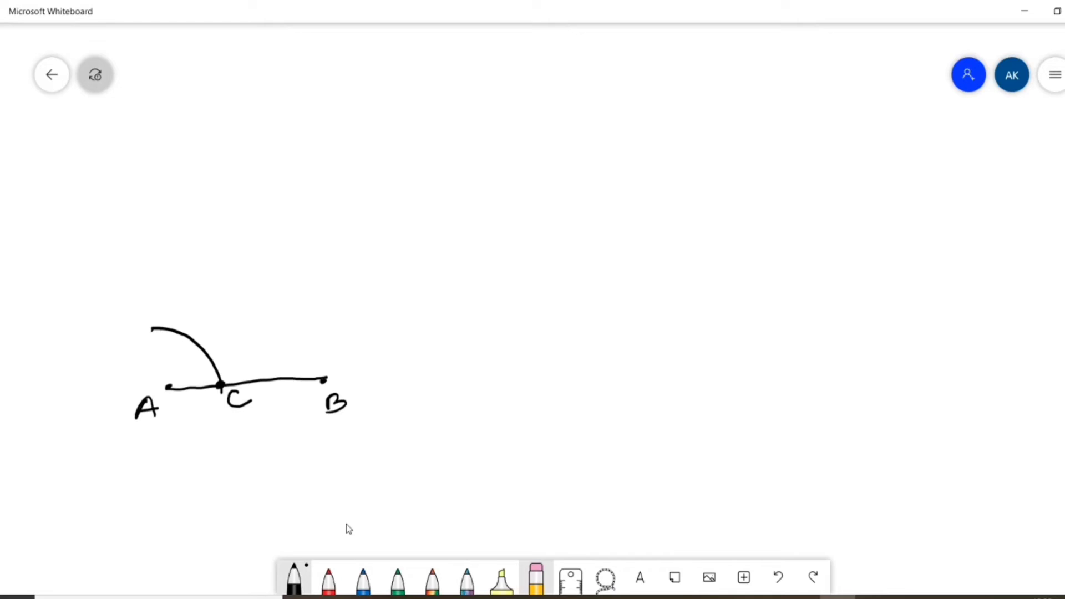
Sketch an intersecting arc at D, draw a ray from A through D, and label the angle 60°.
drag(171, 347, 211, 322)
drag(152, 295, 155, 315)
drag(167, 386, 238, 207)
mouse_move(243, 323)
mouse_down()
mouse_move(244, 339)
mouse_move(274, 332)
mouse_move(284, 314)
mouse_up()
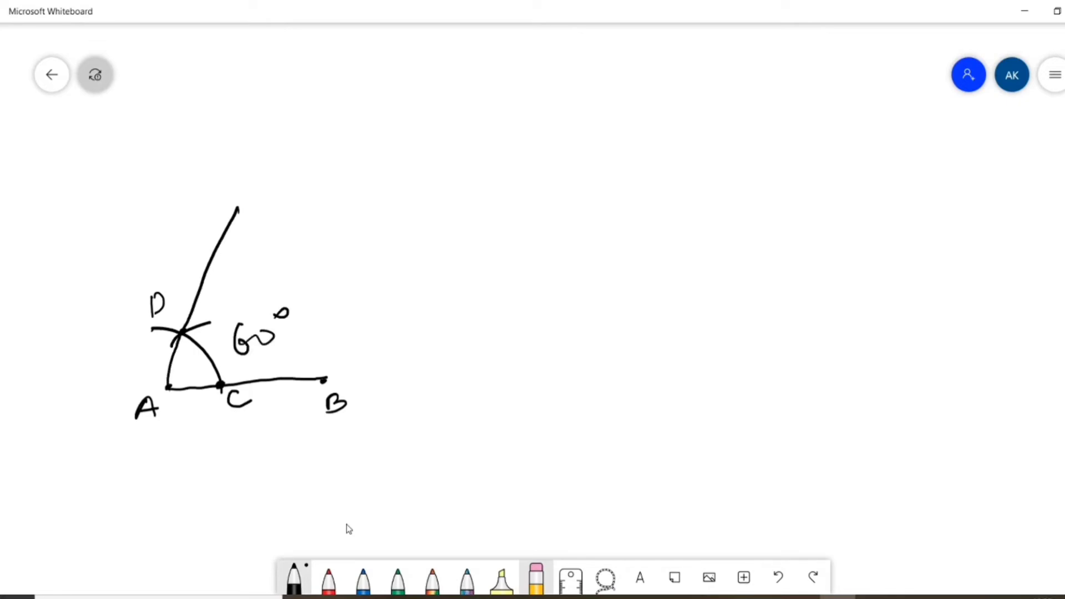
drag(186, 468, 295, 405)
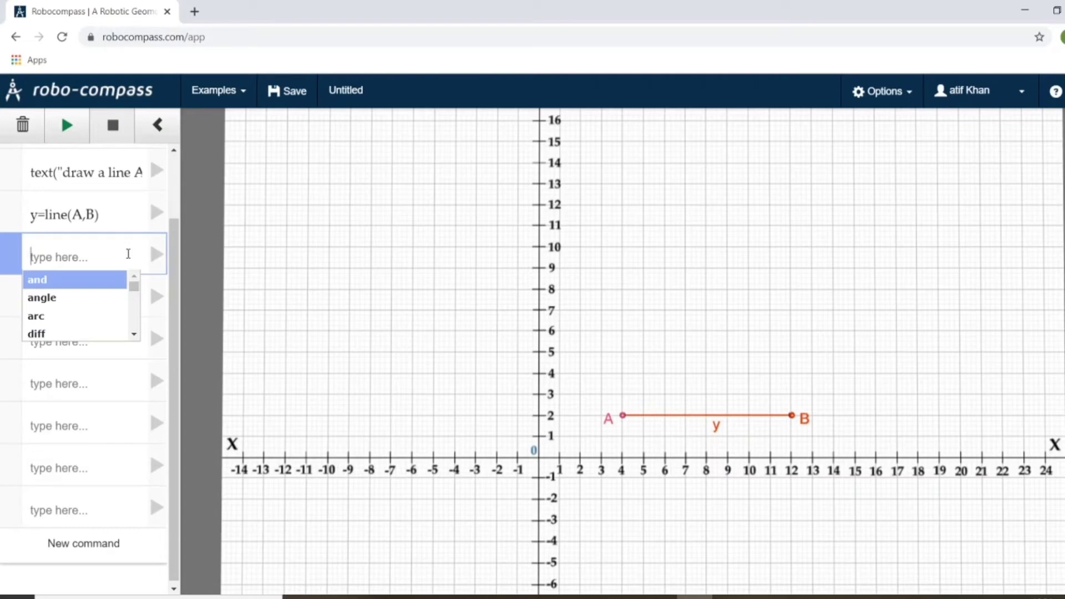
In Robocompass, add the command arc(A,3,0,120) below y=line(A,B) to draw an arc of radius 3 centred on A.
drag(172, 257, 173, 208)
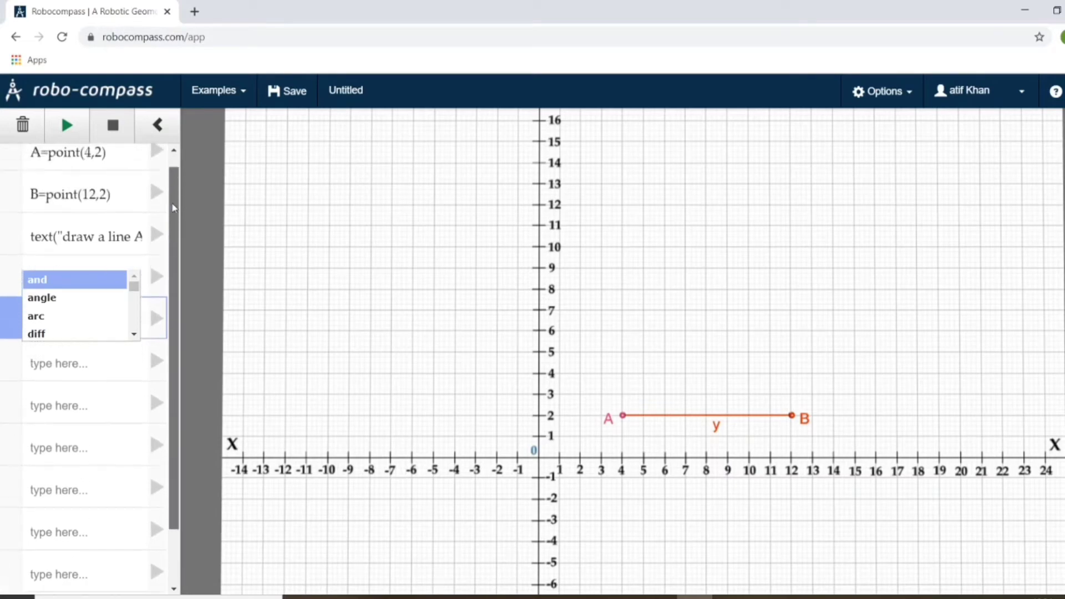
click(110, 210)
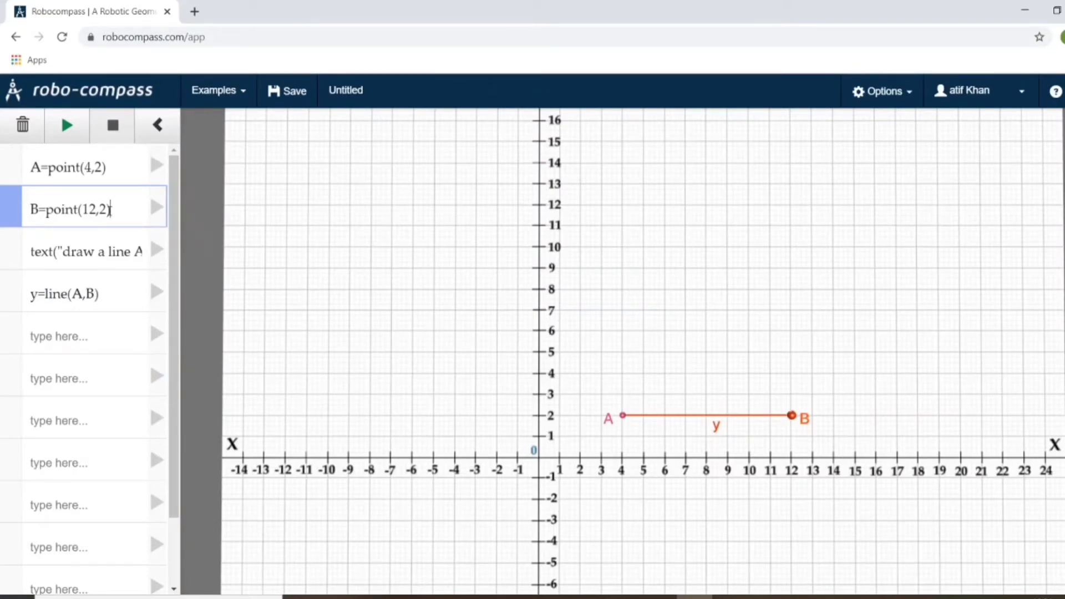
click(102, 332)
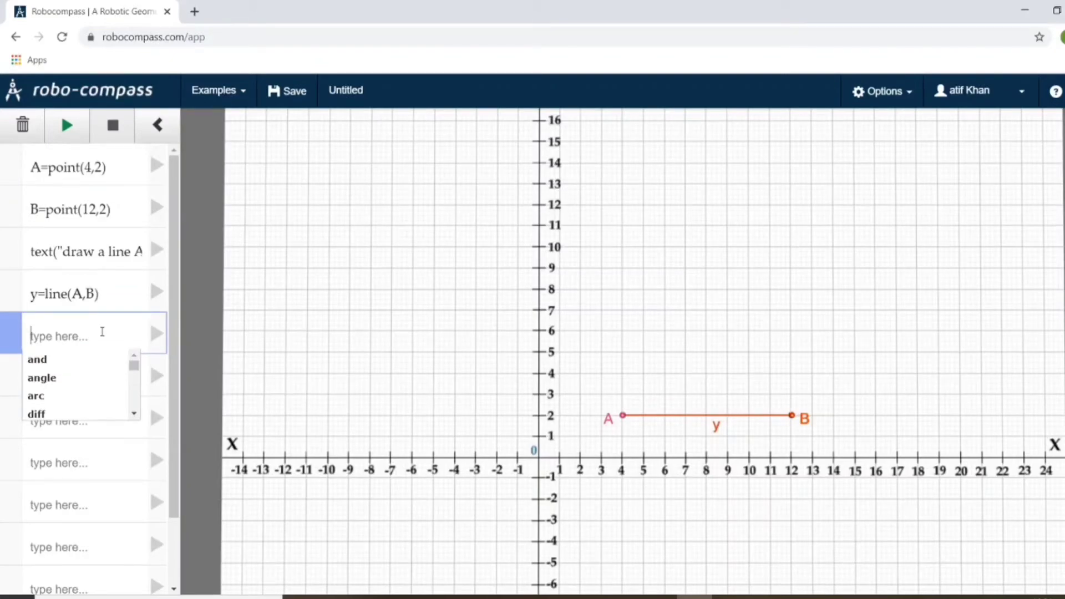
text(arc()
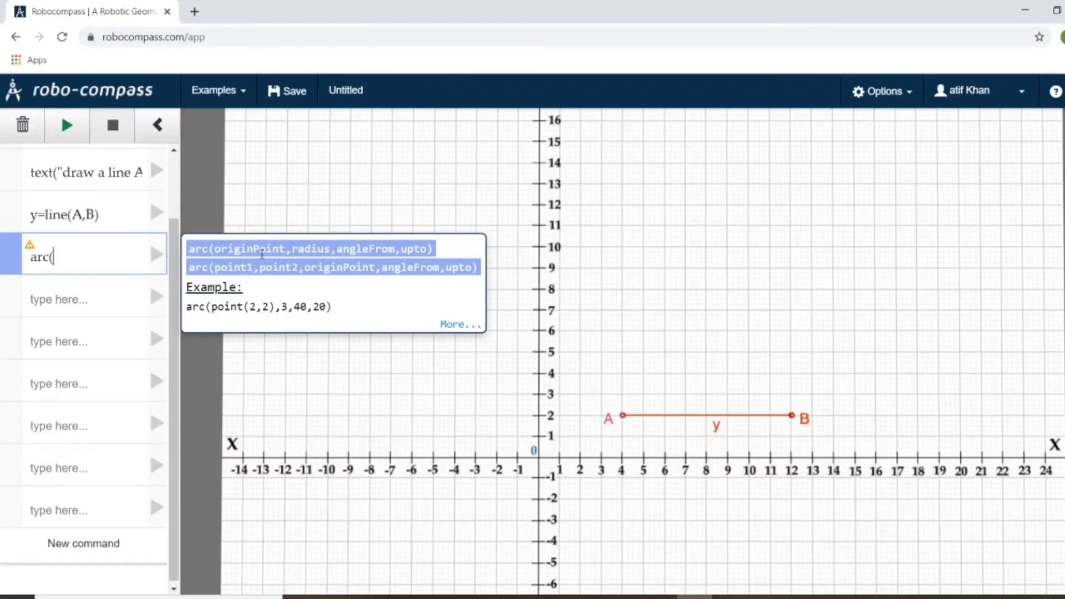
text(A)
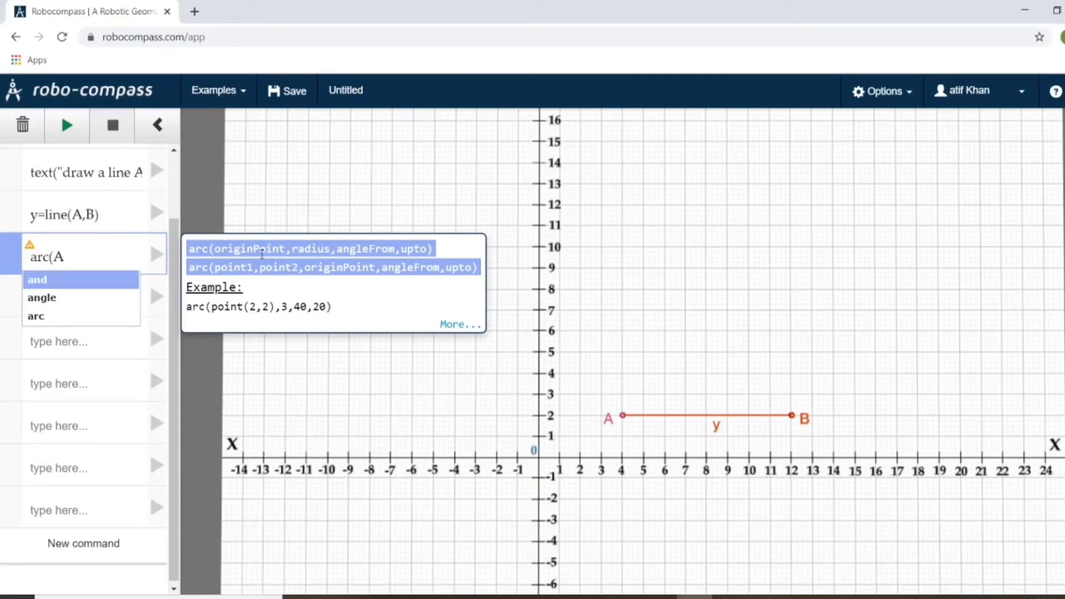
text(,)
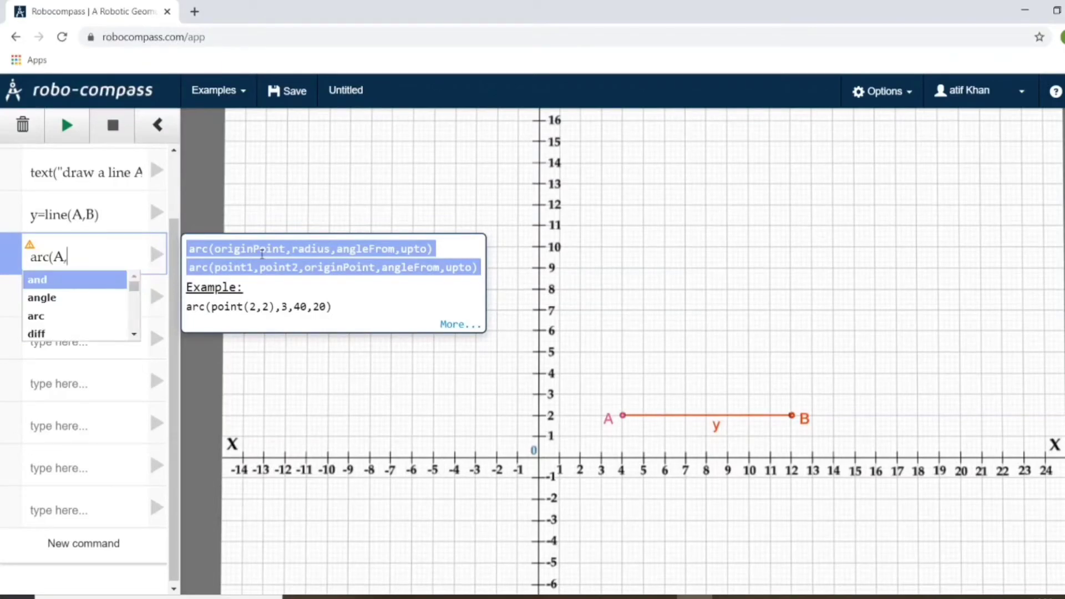
text(3)
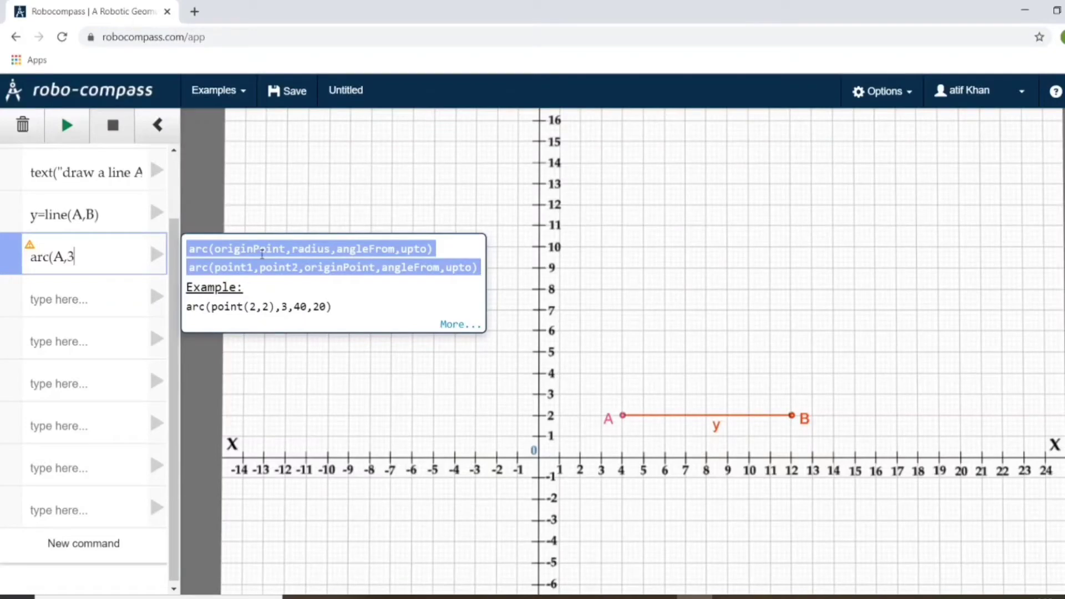
text(,)
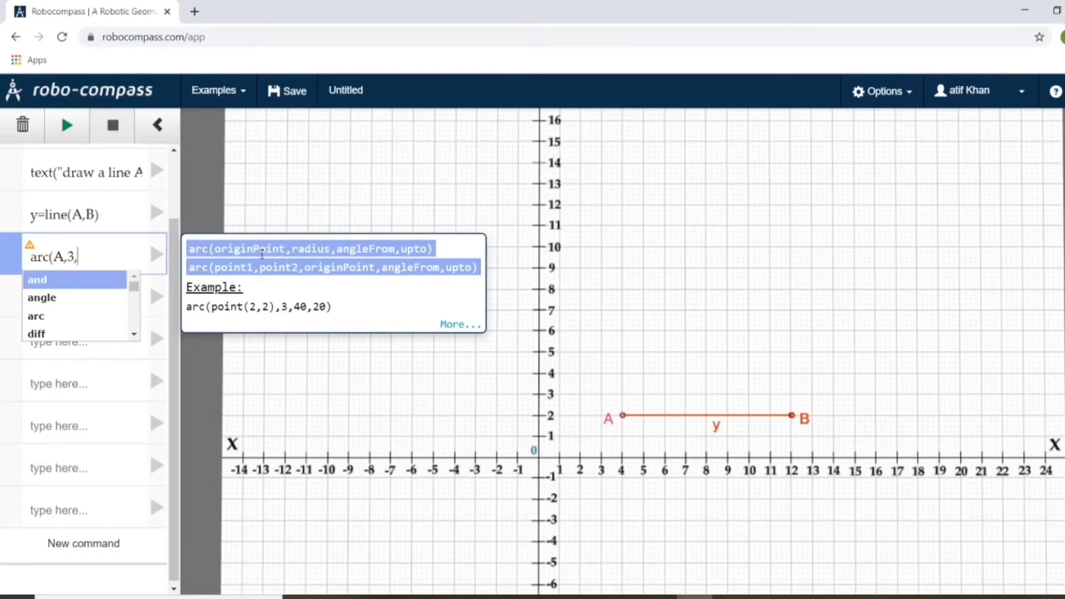
text(0)
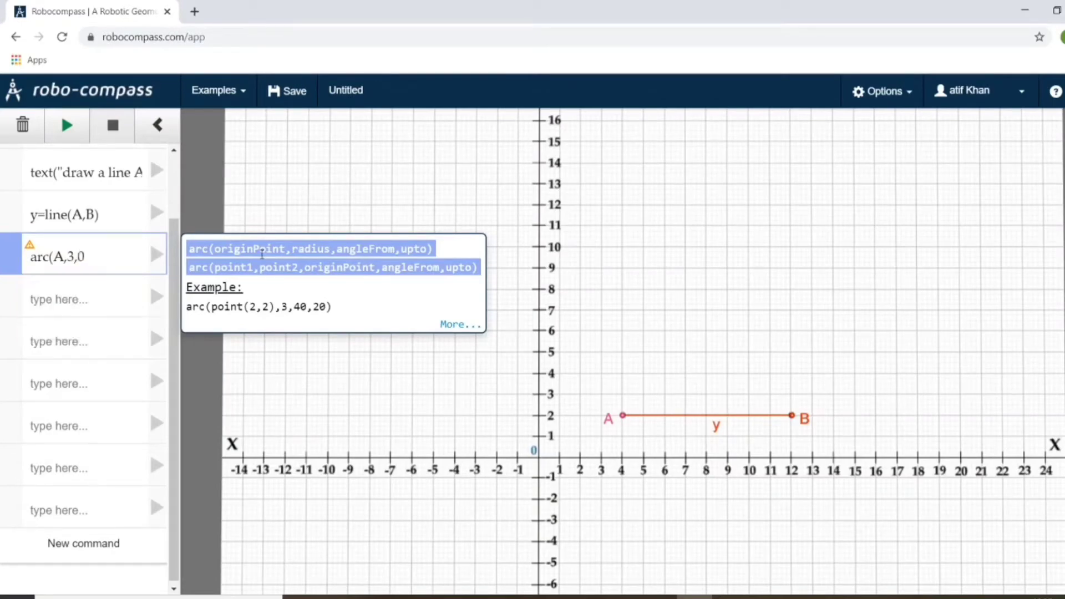
text(,)
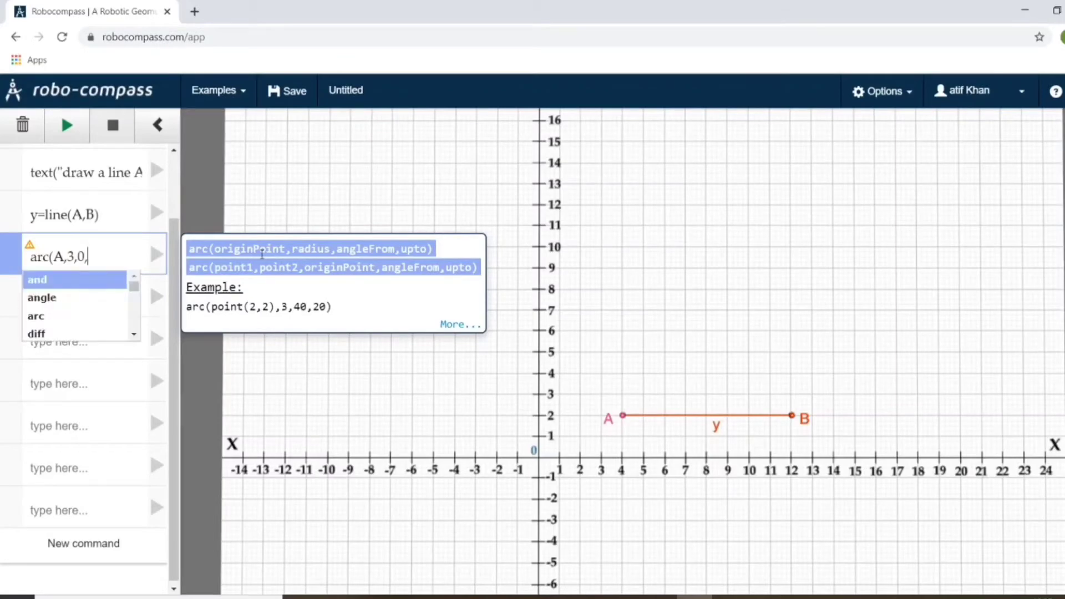
text(120))
key(Return)
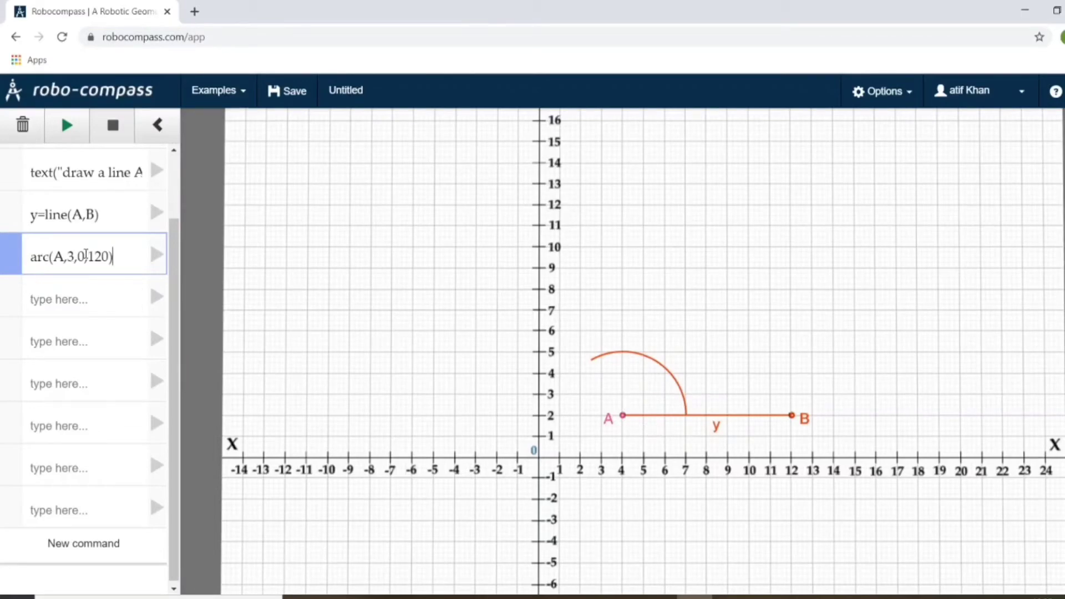
Set the starting angle in the arc command to -10 so the arc extends below line y.
click(85, 256)
click(86, 258)
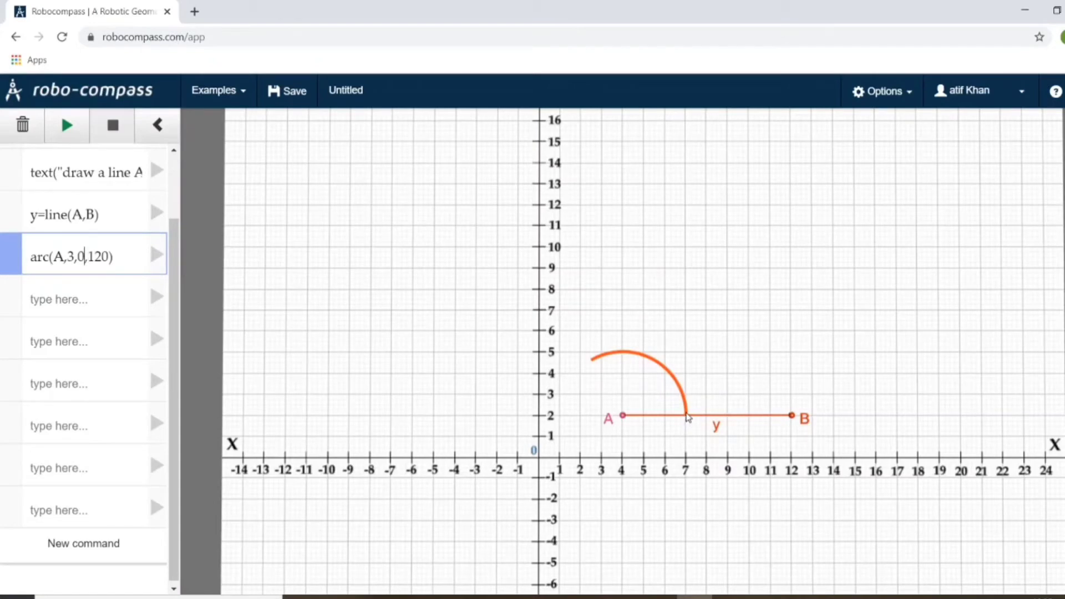
key(BackSpace)
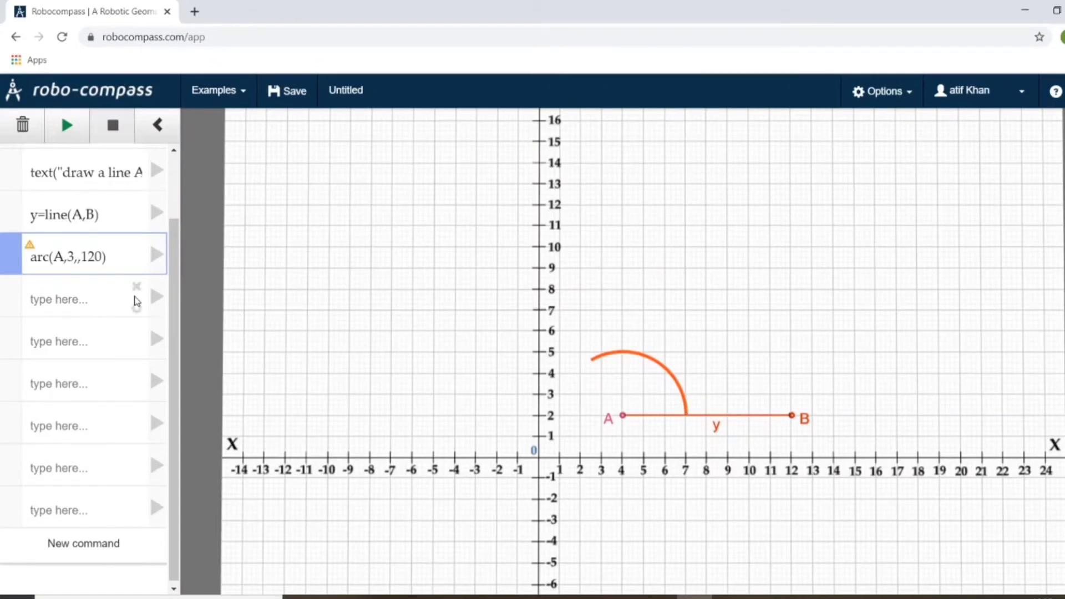
text(-10)
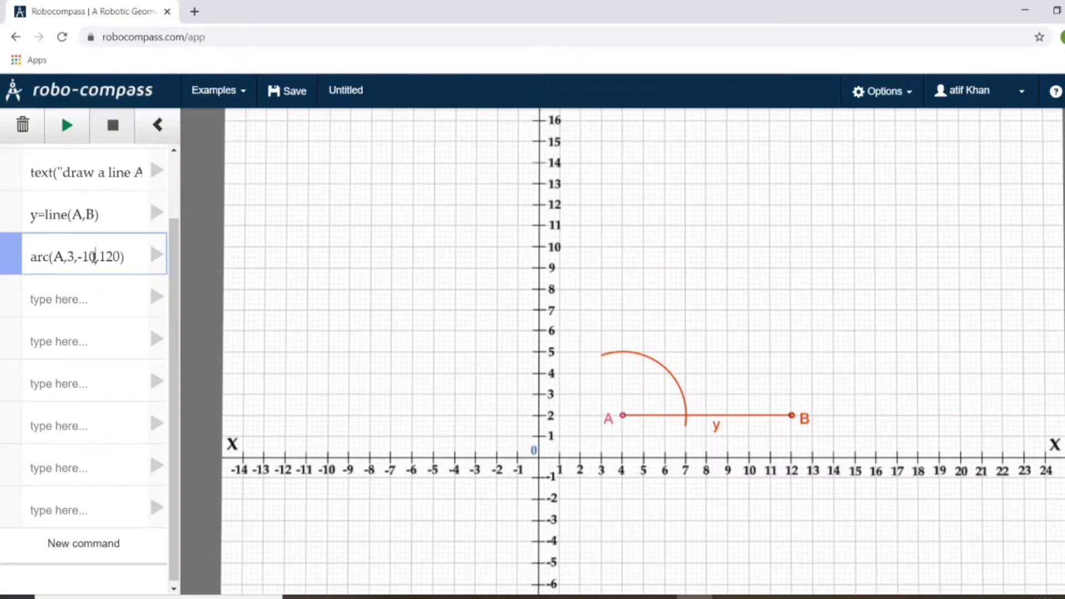
click(121, 256)
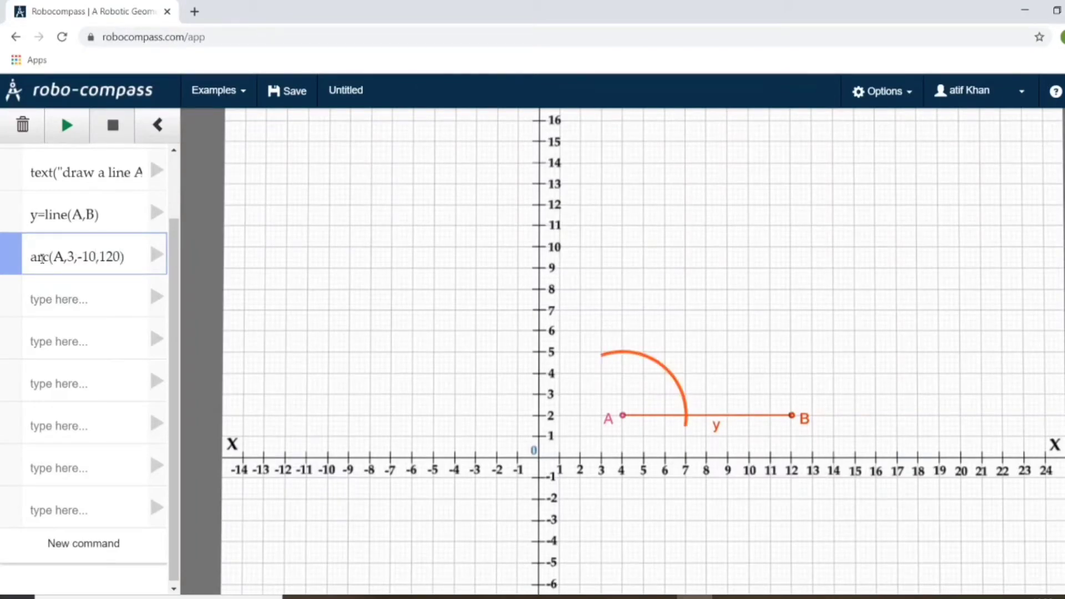
Assign the name x to the arc centred on A.
click(31, 258)
text(=x)
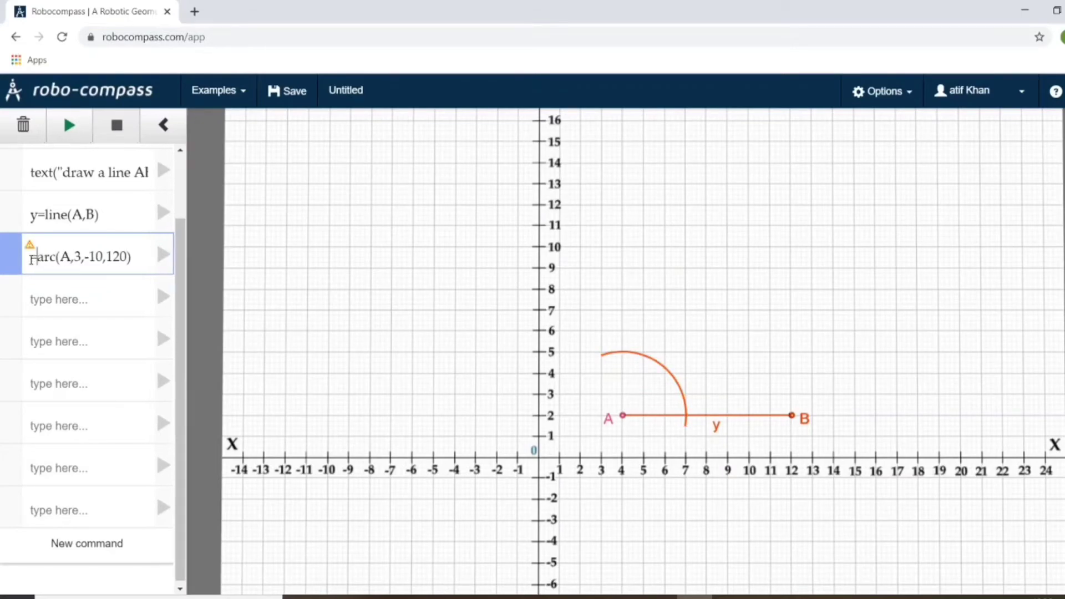
key(Return)
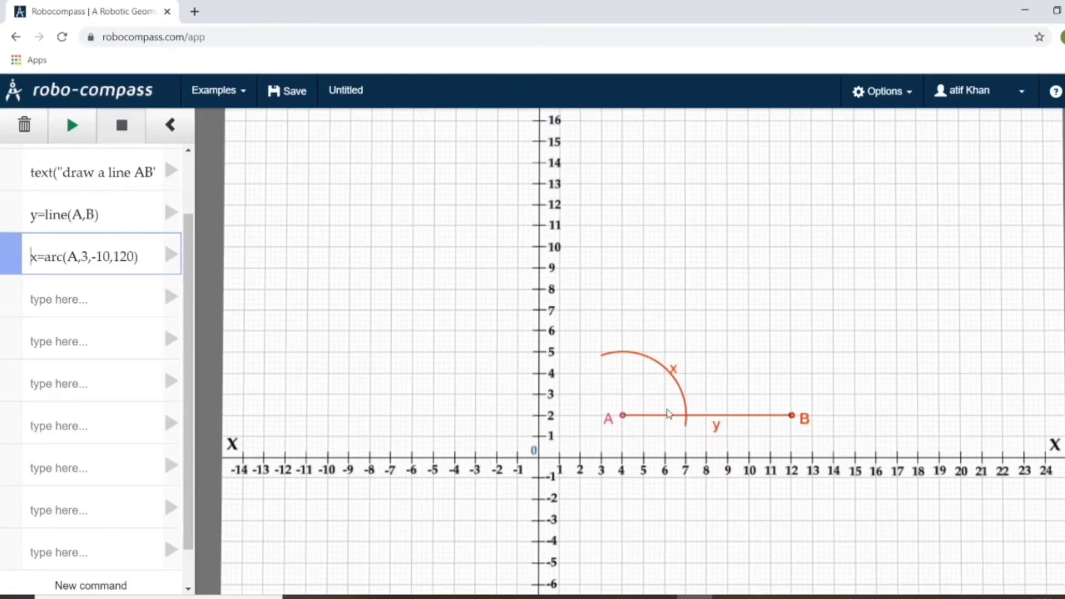
Add the command point(intersect(y,x)) to mark the point where line y crosses arc x.
click(49, 293)
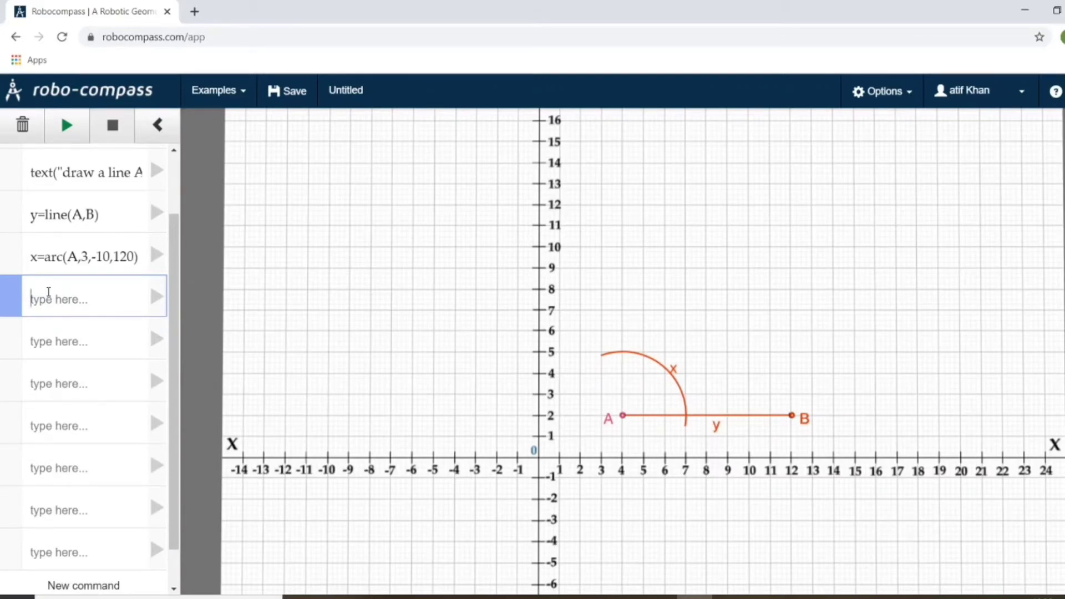
text(point)
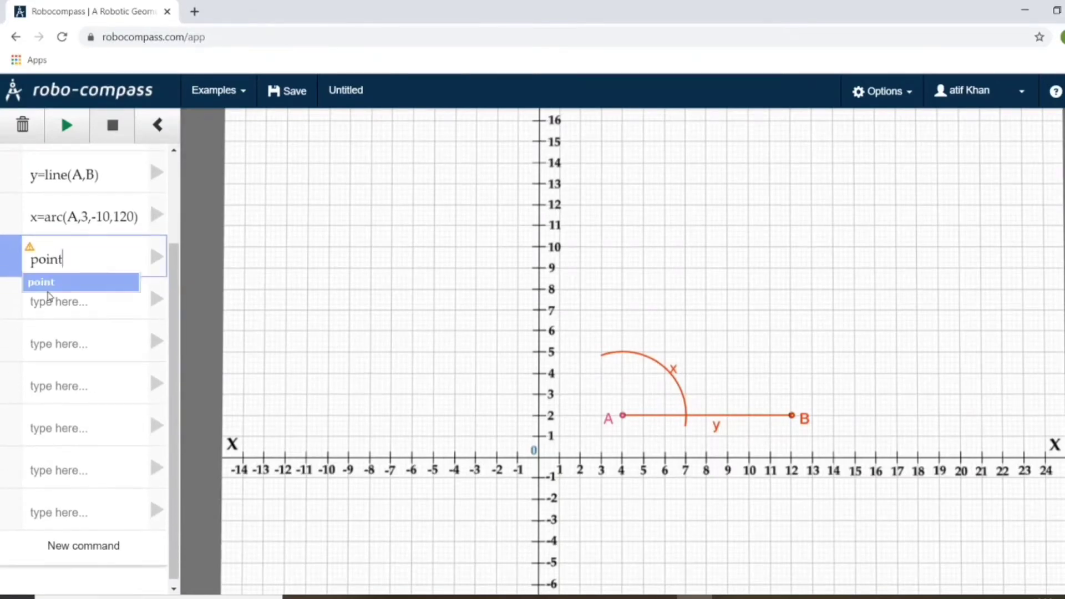
text(()
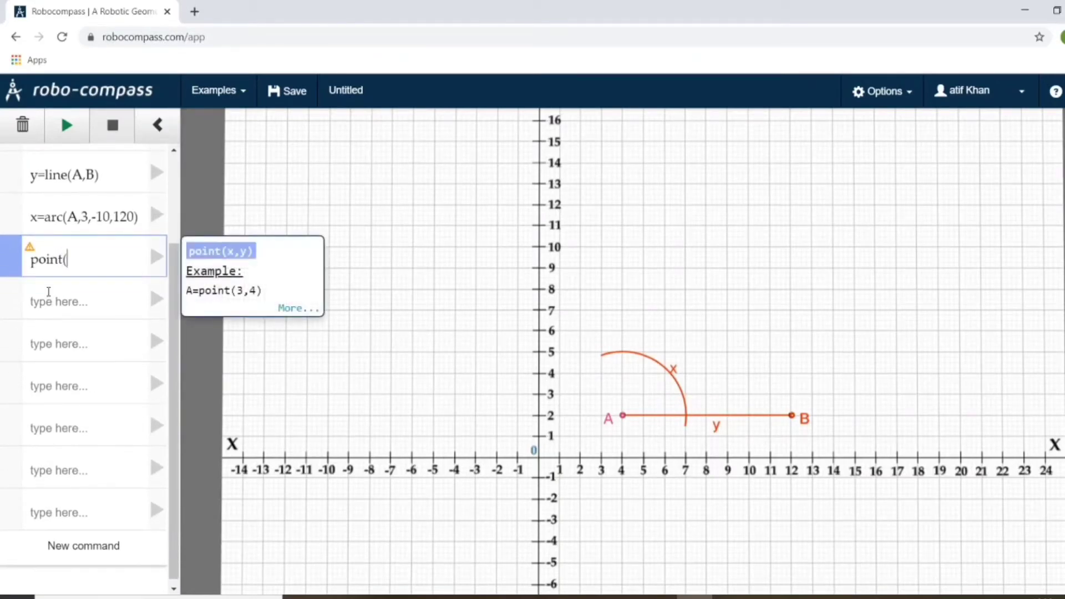
text(inter)
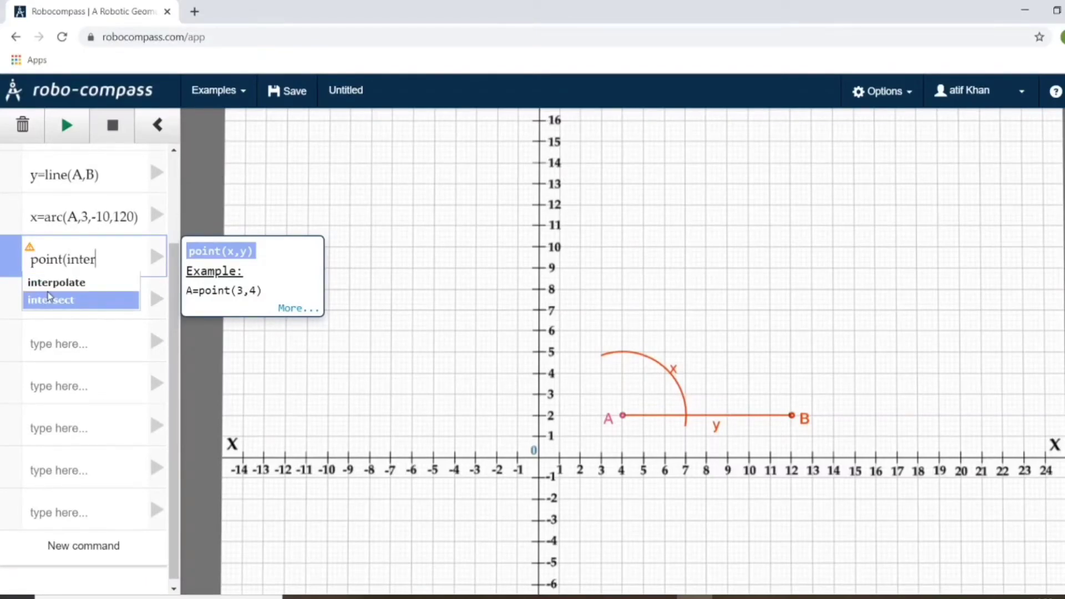
click(48, 294)
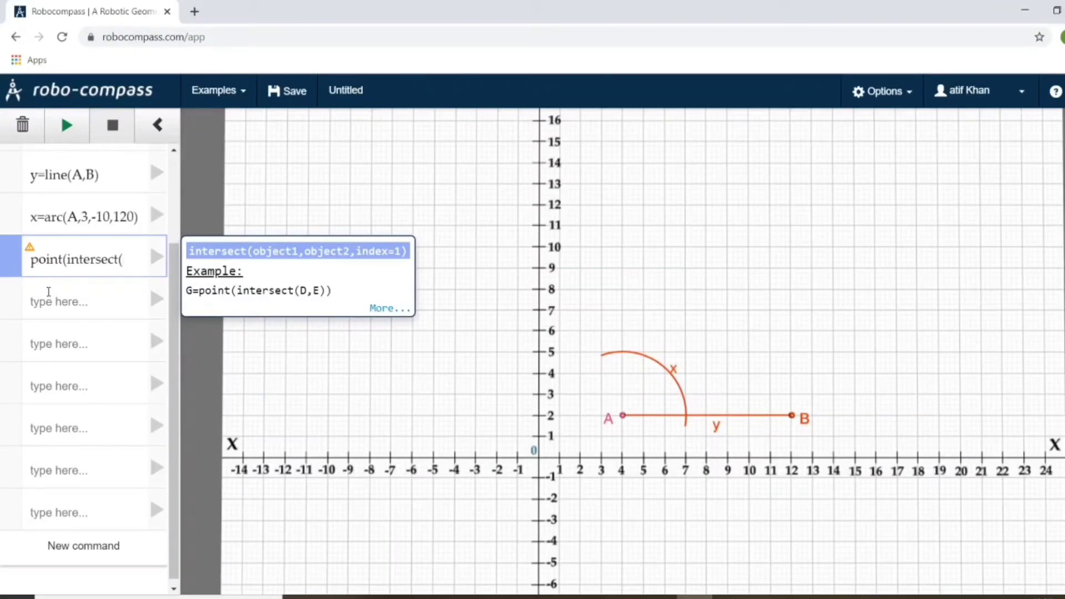
text(y)
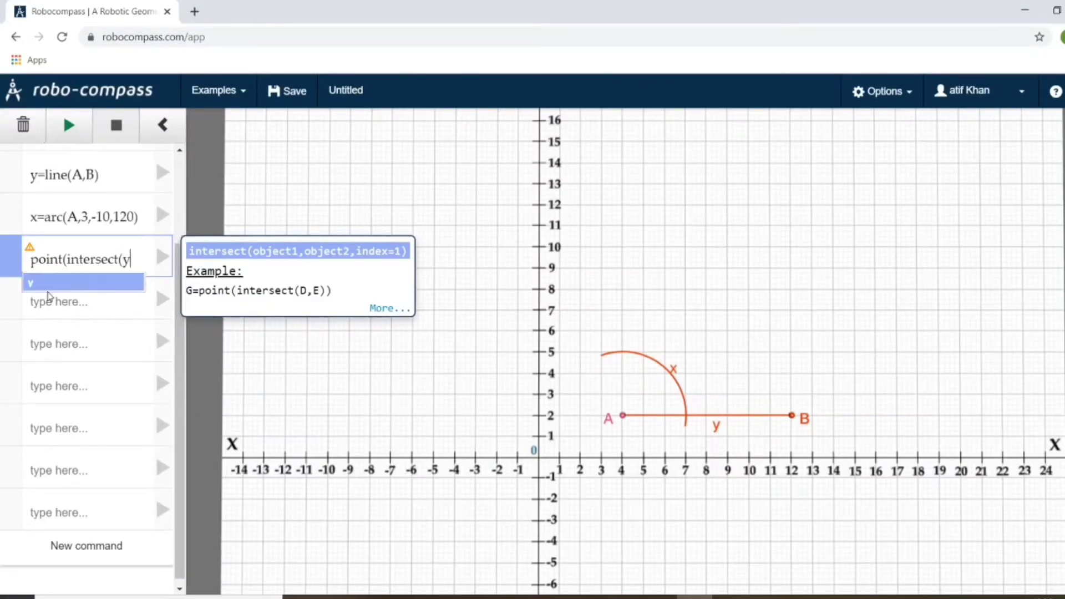
text(,)
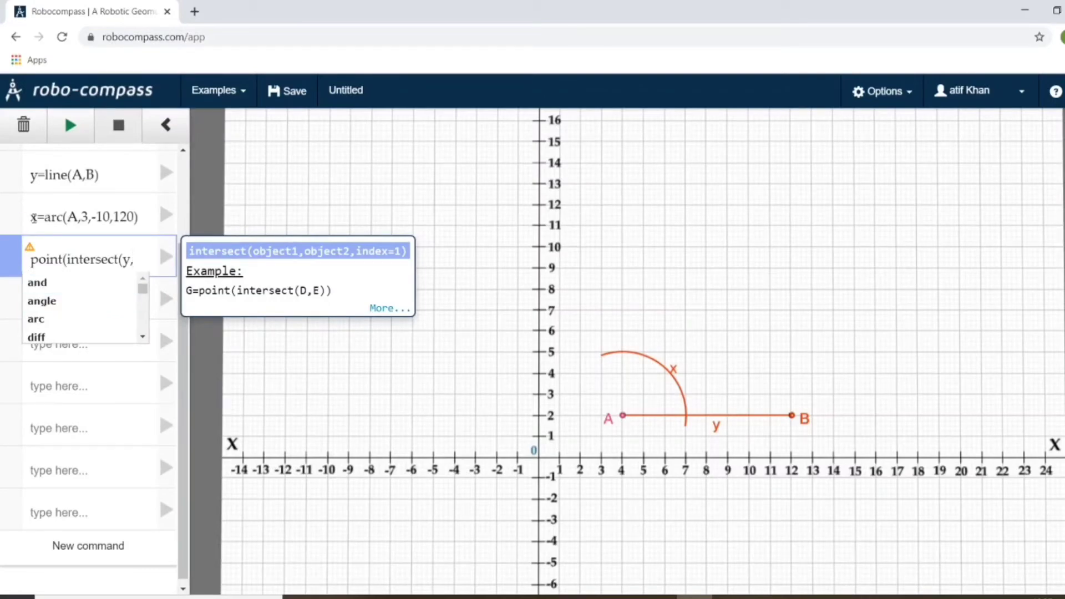
double_click(33, 217)
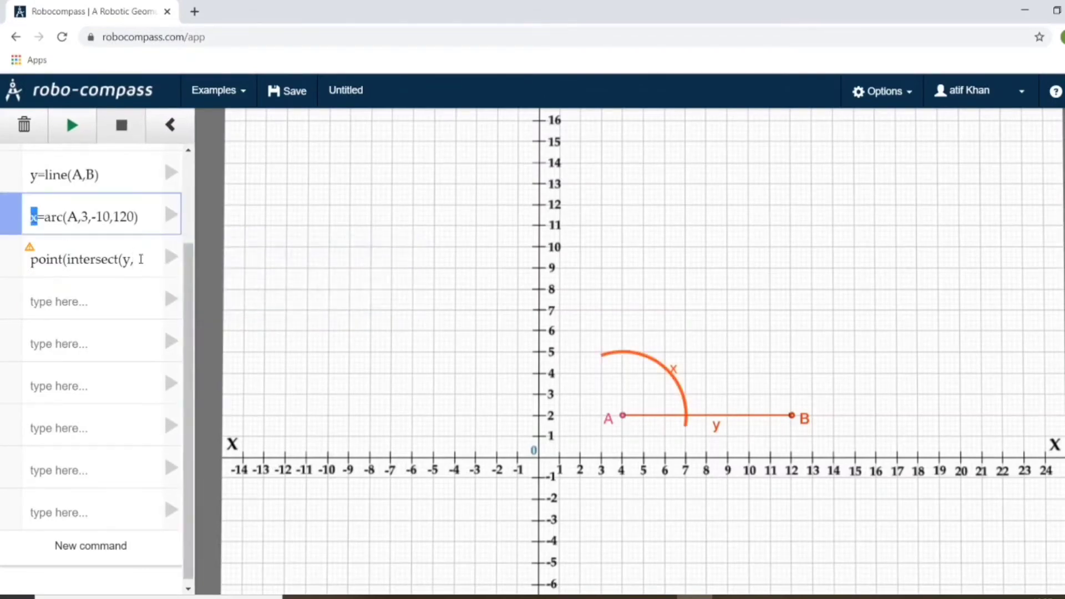
click(140, 262)
text(x)))
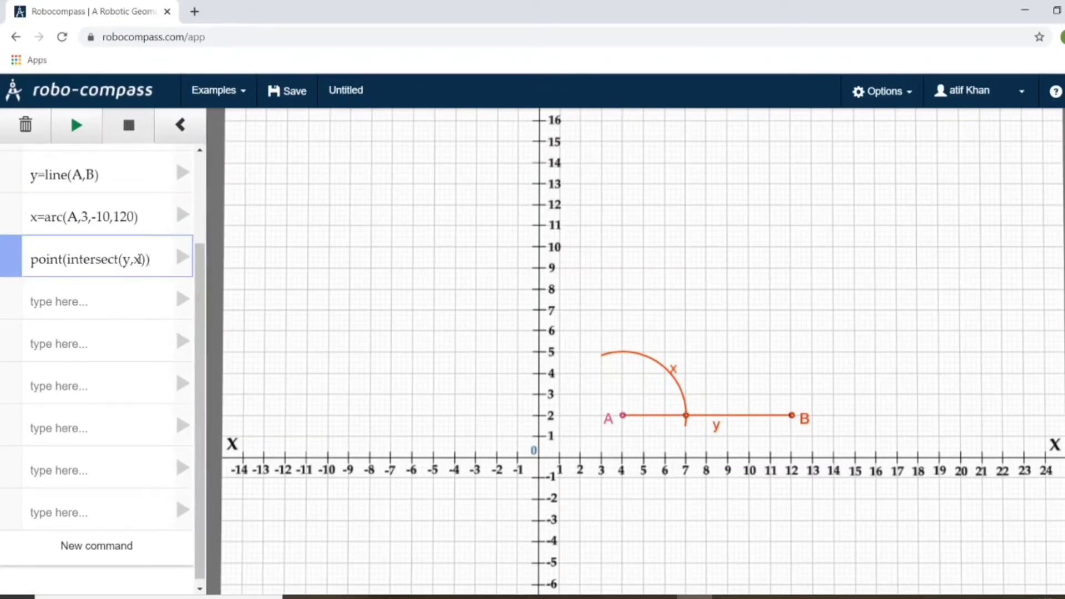
key(Return)
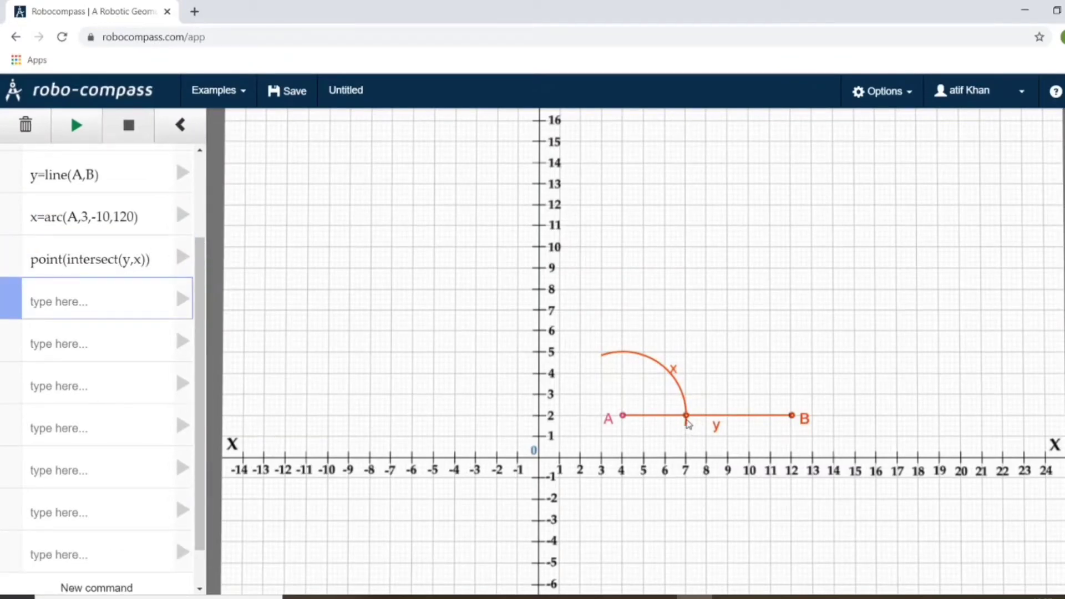
Assign the name C to the intersection point of y and x.
click(29, 259)
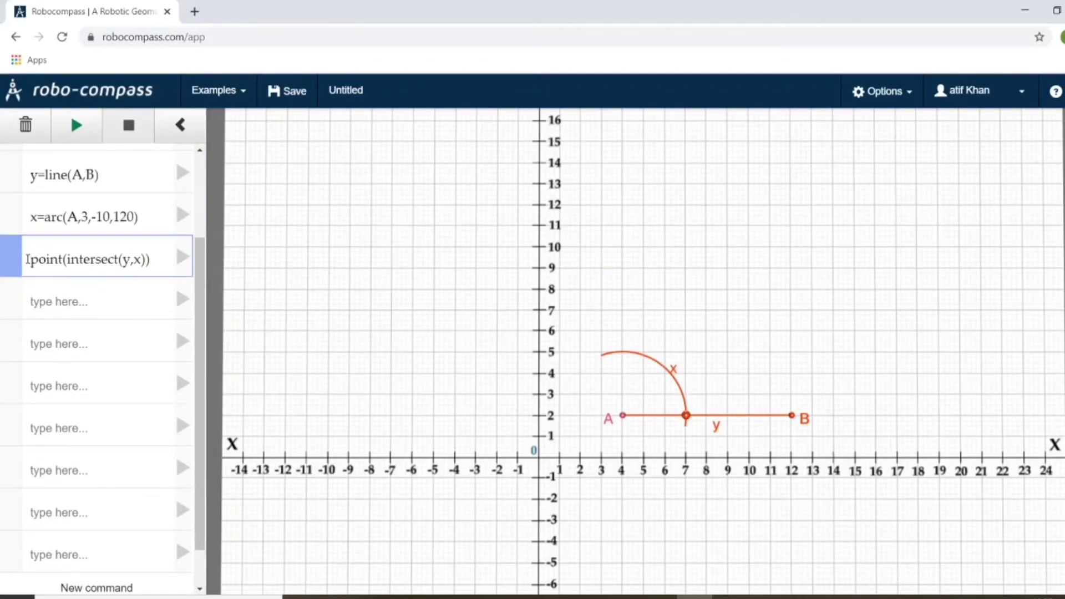
text(C=)
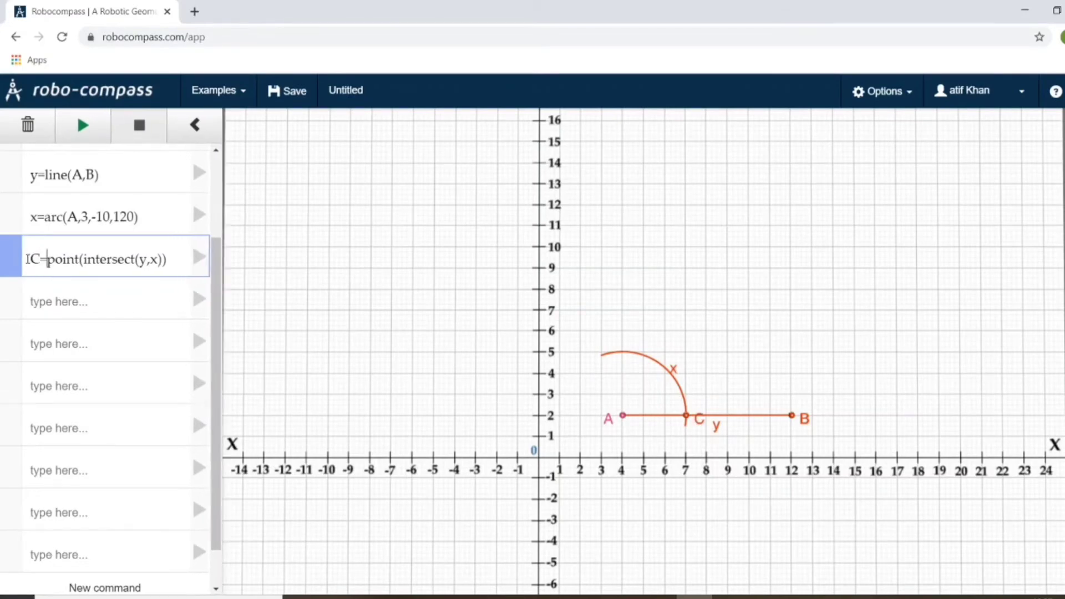
key(Return)
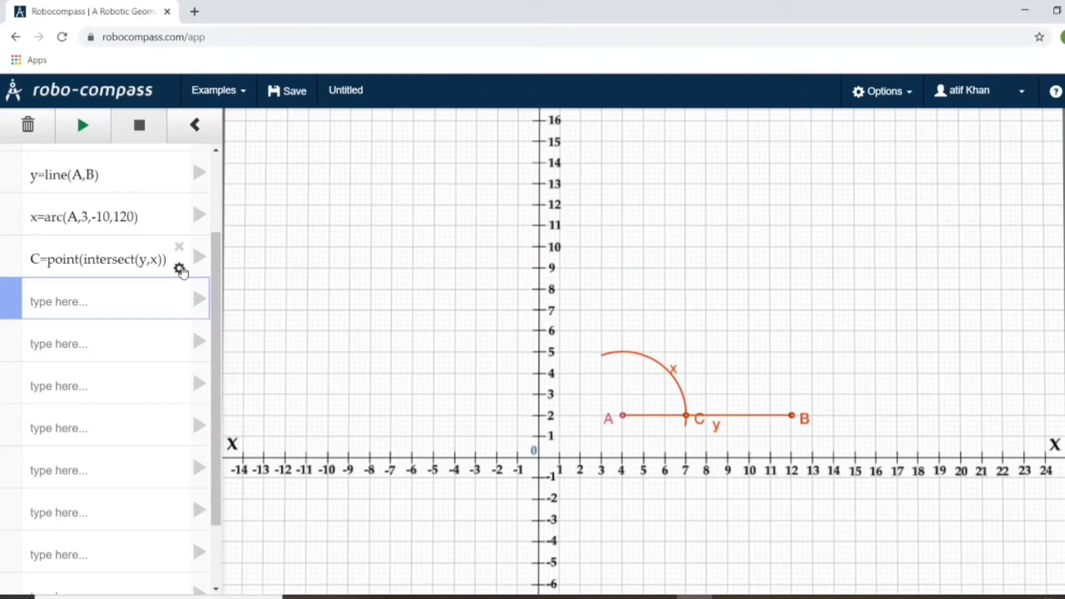
Lower the vertical label offset of point C so its label sits below line AB, keeping the label shown.
click(179, 269)
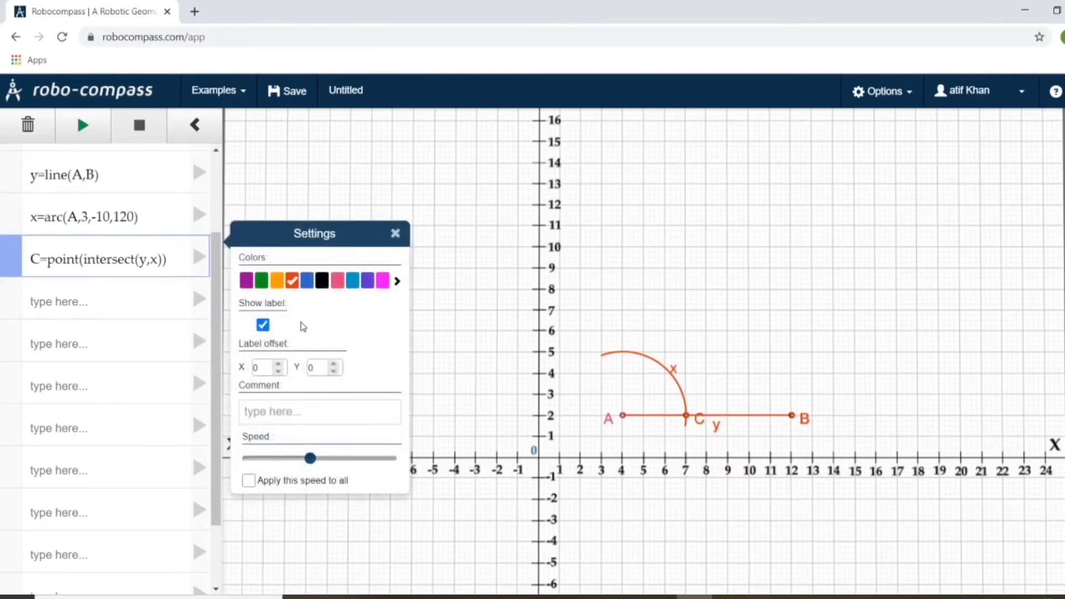
click(263, 326)
click(263, 325)
click(334, 371)
click(334, 371)
Add the command arc(C,3,90,30) below point C to draw an arc of radius 3 centred on C.
click(146, 308)
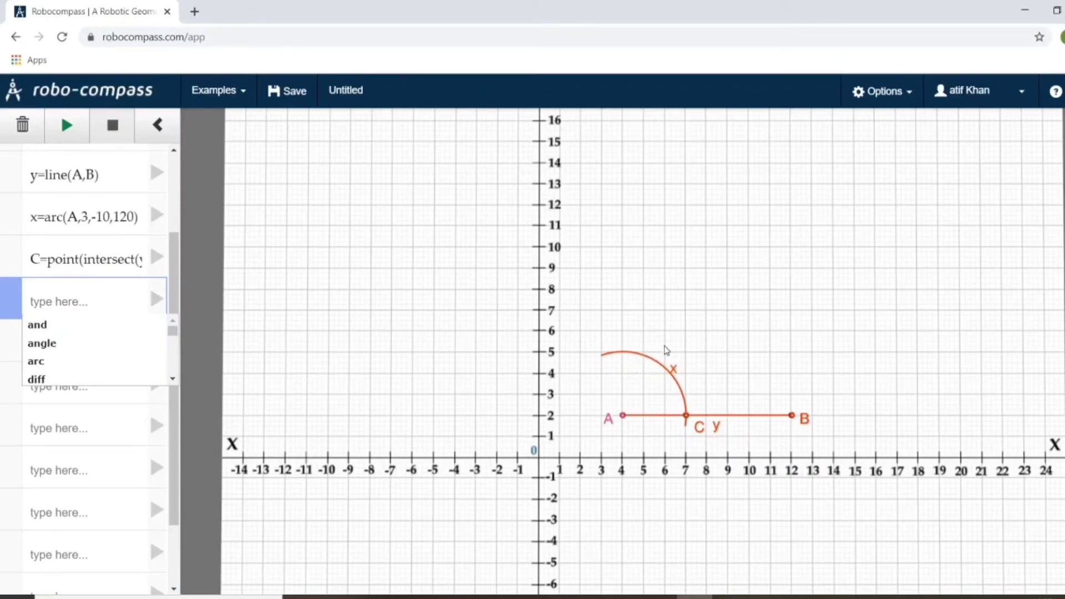
click(81, 428)
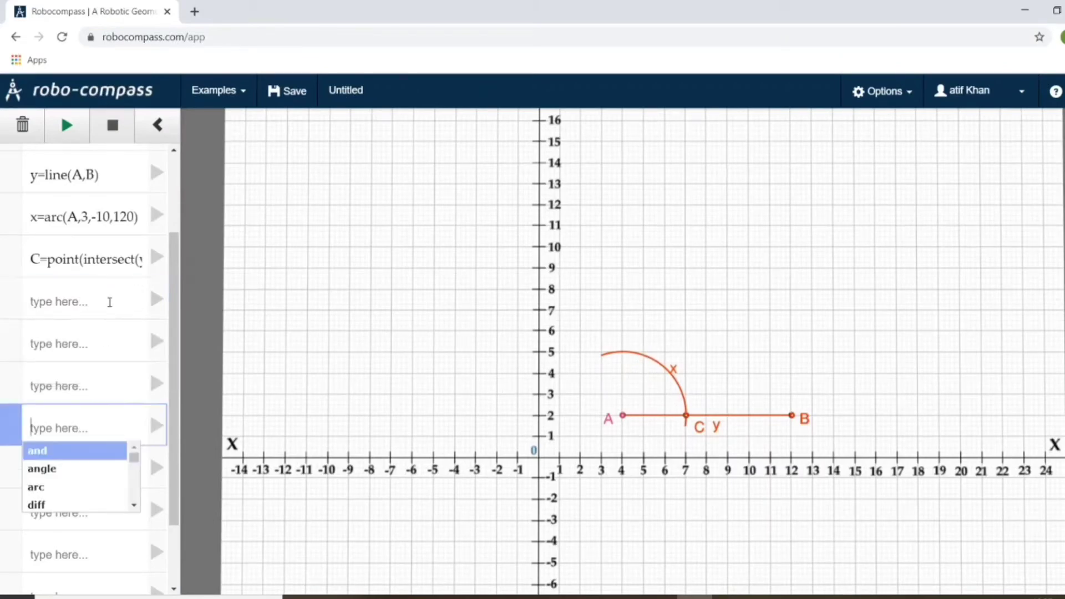
click(85, 302)
text(arc)
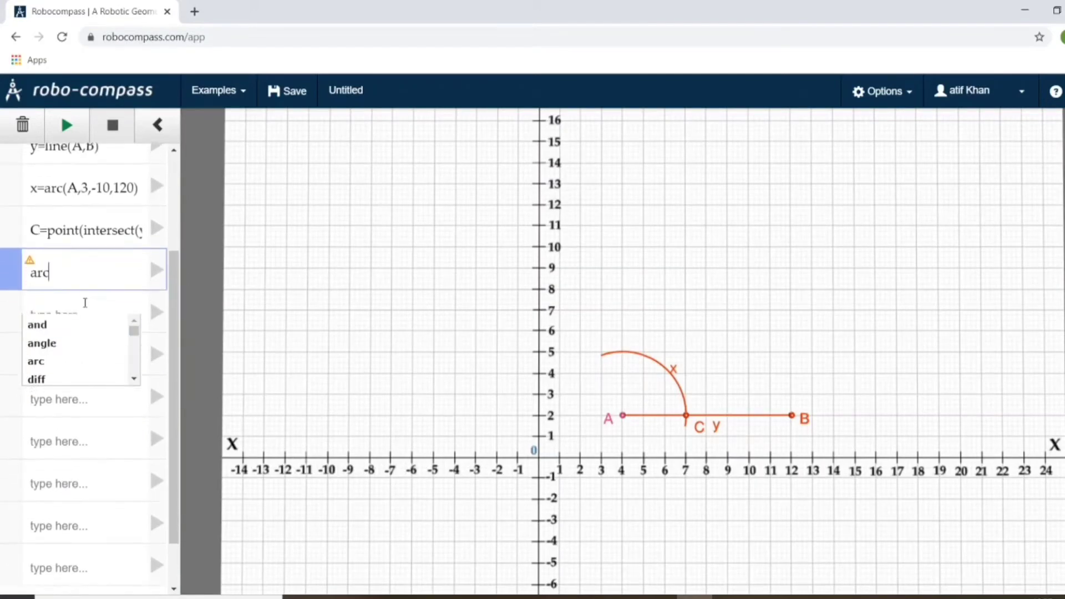
text(()
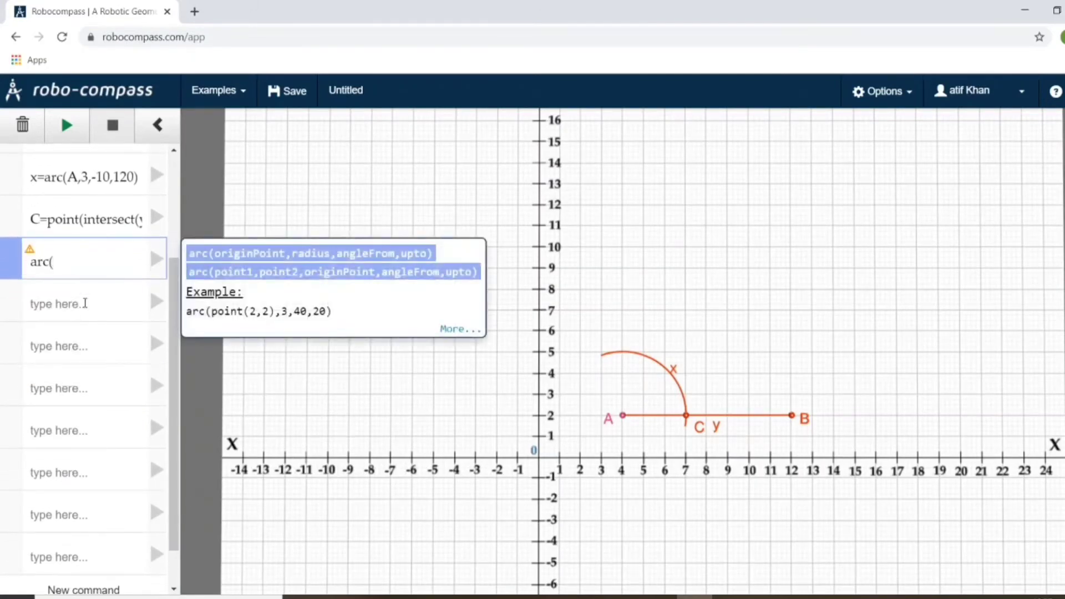
text(C,)
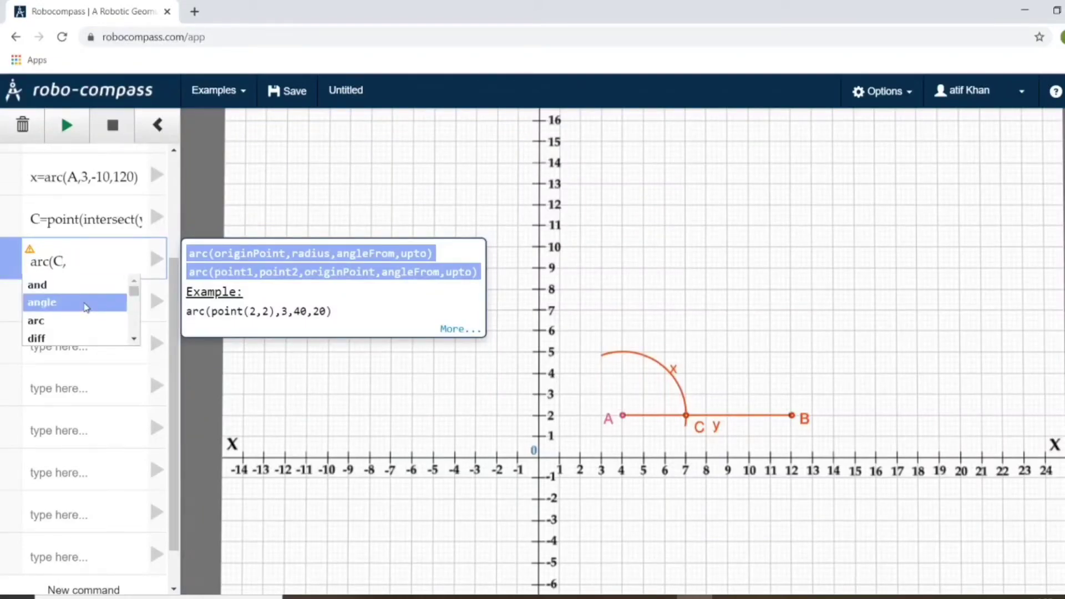
text(3,)
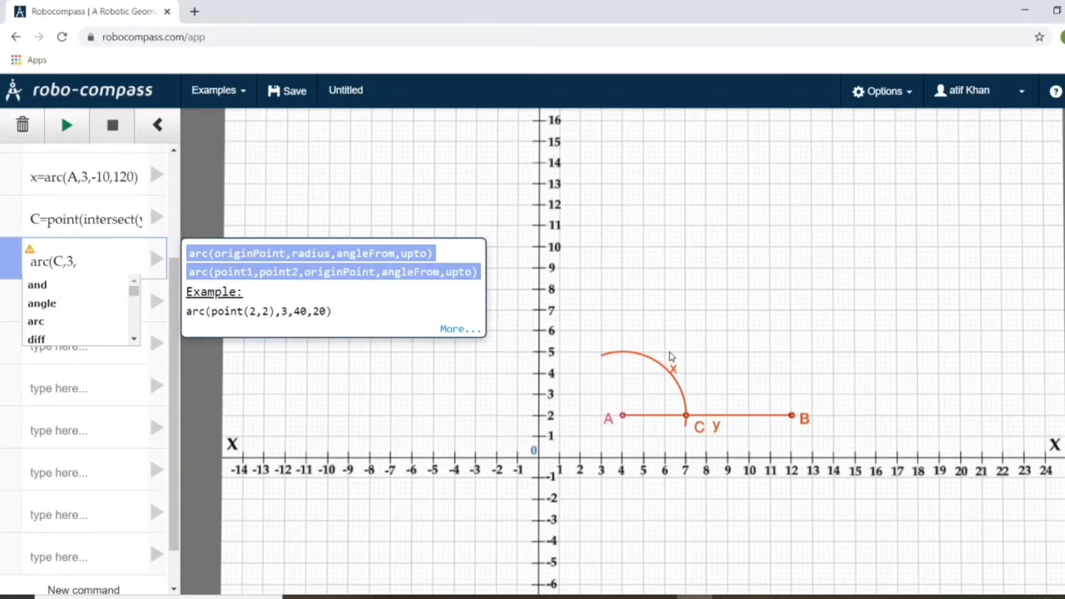
text(90)
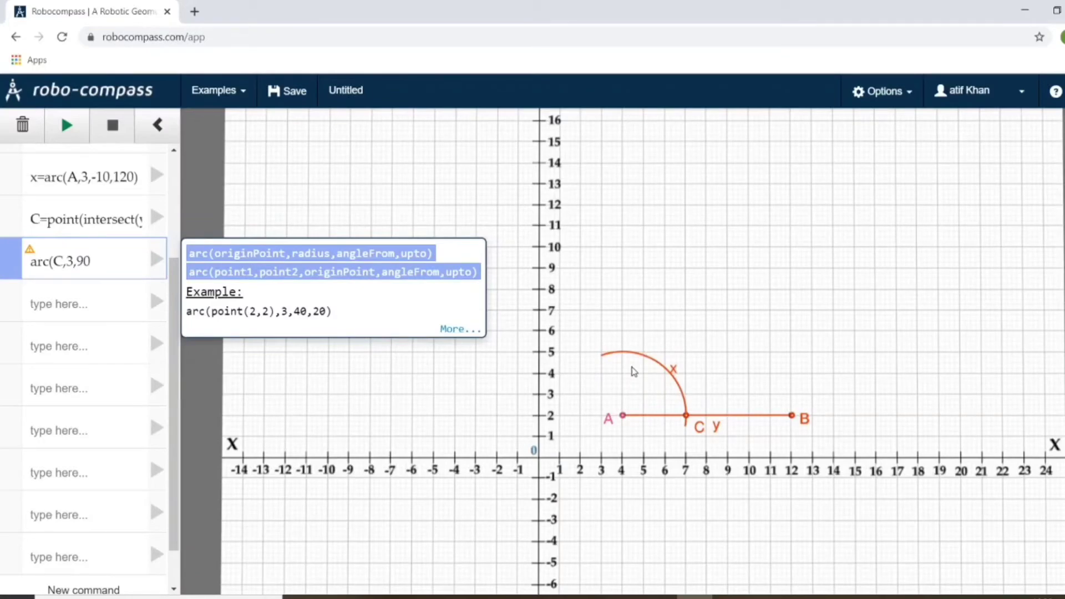
text(,)
text(30))
key(Return)
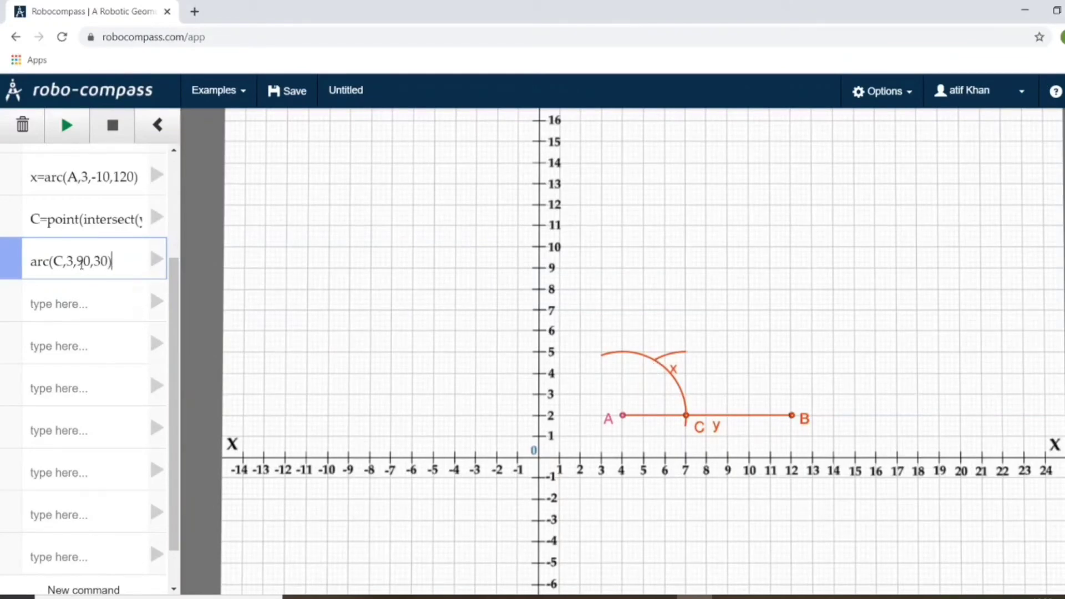
Set the last value of the arc command centred on C to 40 so the arc crosses arc x.
click(102, 261)
key(BackSpace)
text(4)
click(95, 295)
Assign the name z to the arc centred on C.
click(63, 262)
click(74, 263)
text(=)
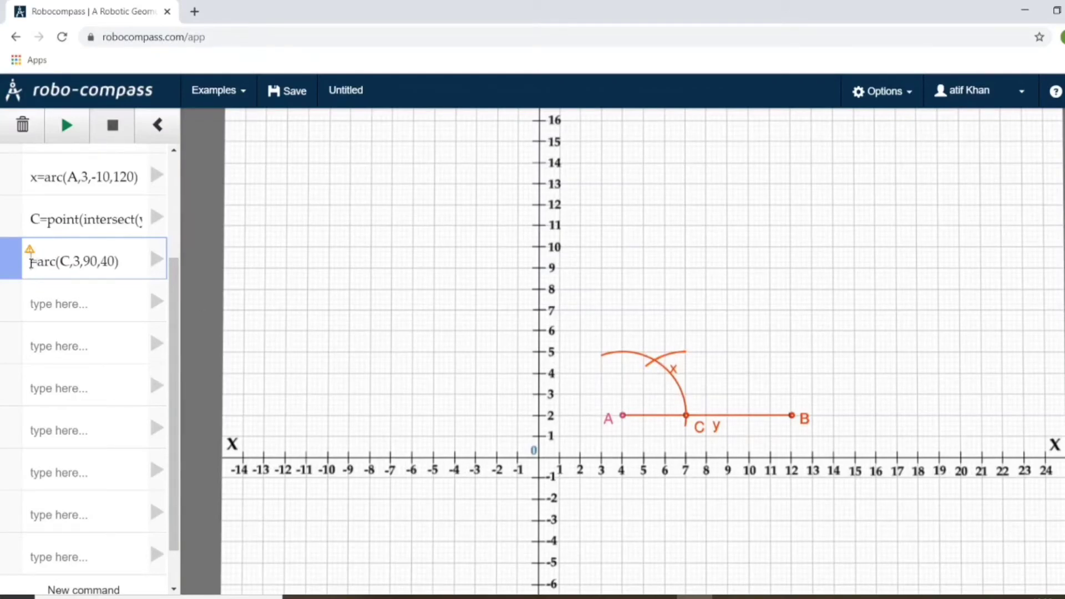
text(z)
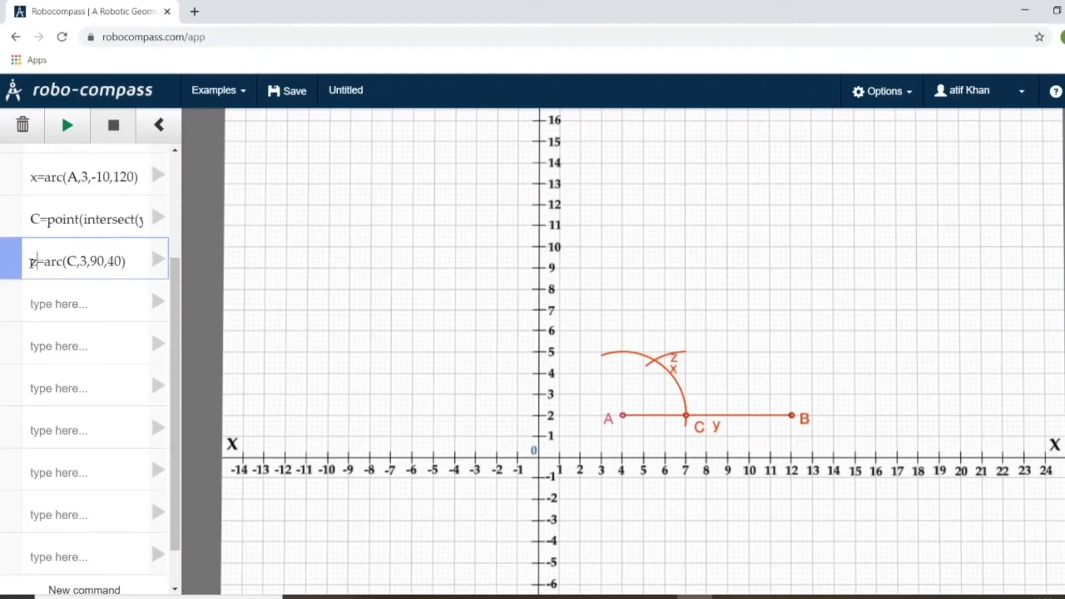
Set the vertical label offset of arc z to 0.7 to separate its label from x.
click(139, 272)
click(293, 367)
click(293, 368)
click(294, 367)
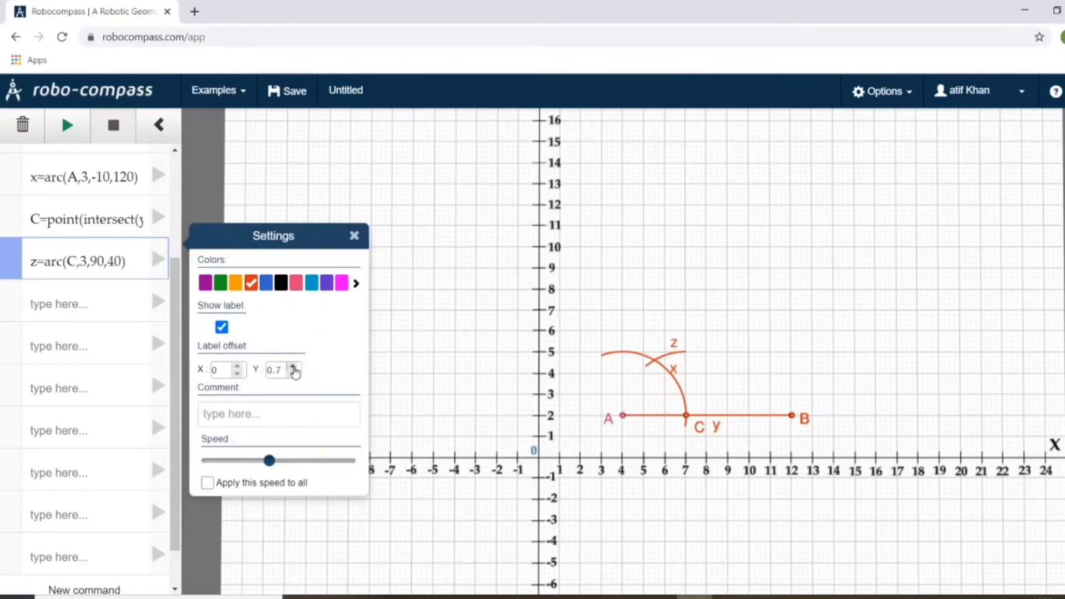
Add the command point(intersect(x,z)) to mark the point where arcs x and z cross.
click(77, 301)
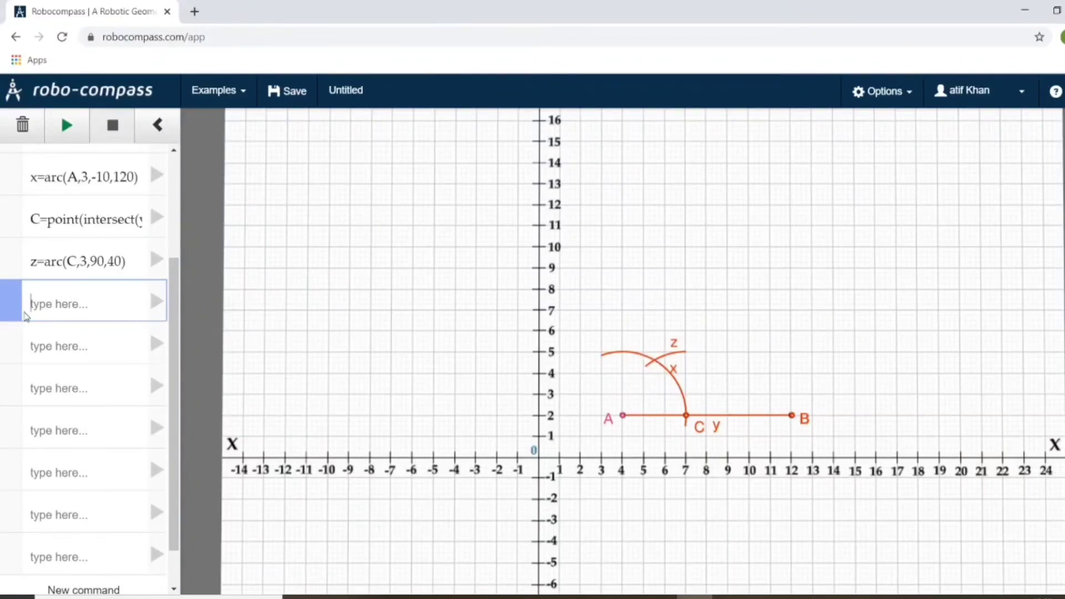
text(point)
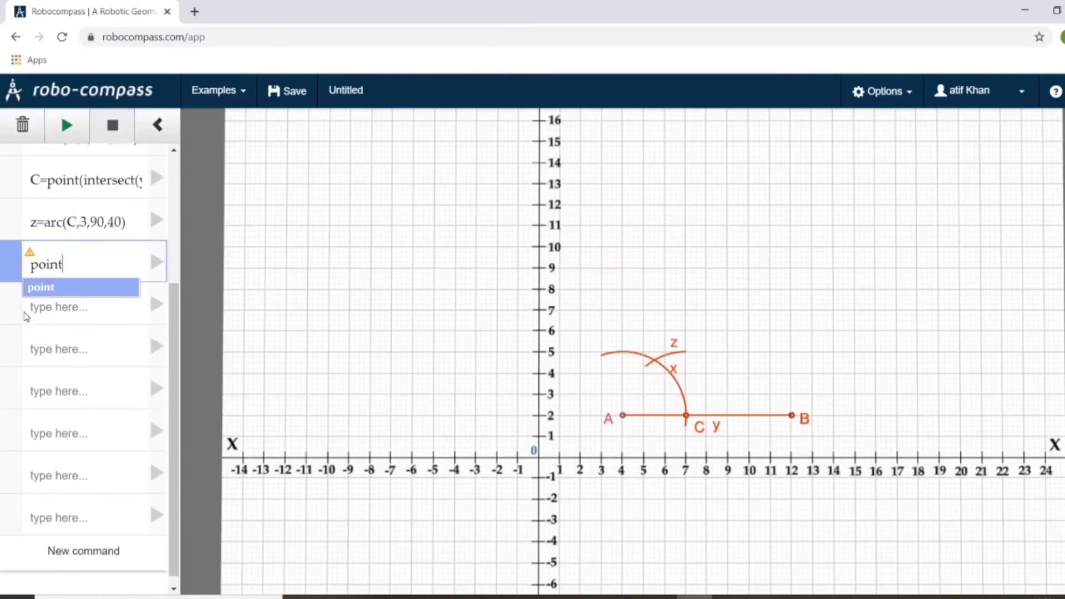
text((intersect()
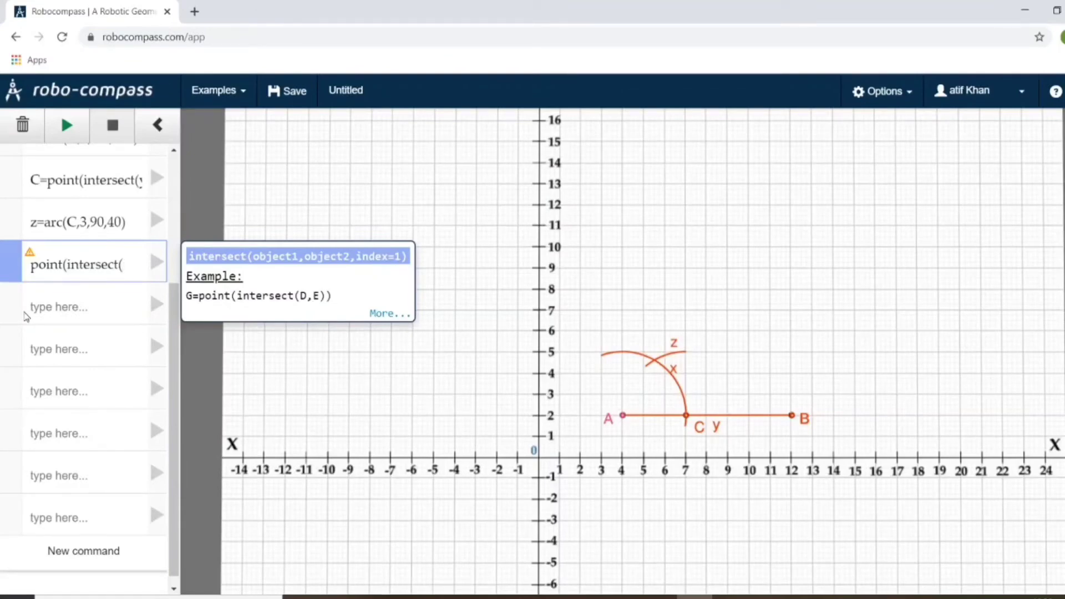
text(x,z)
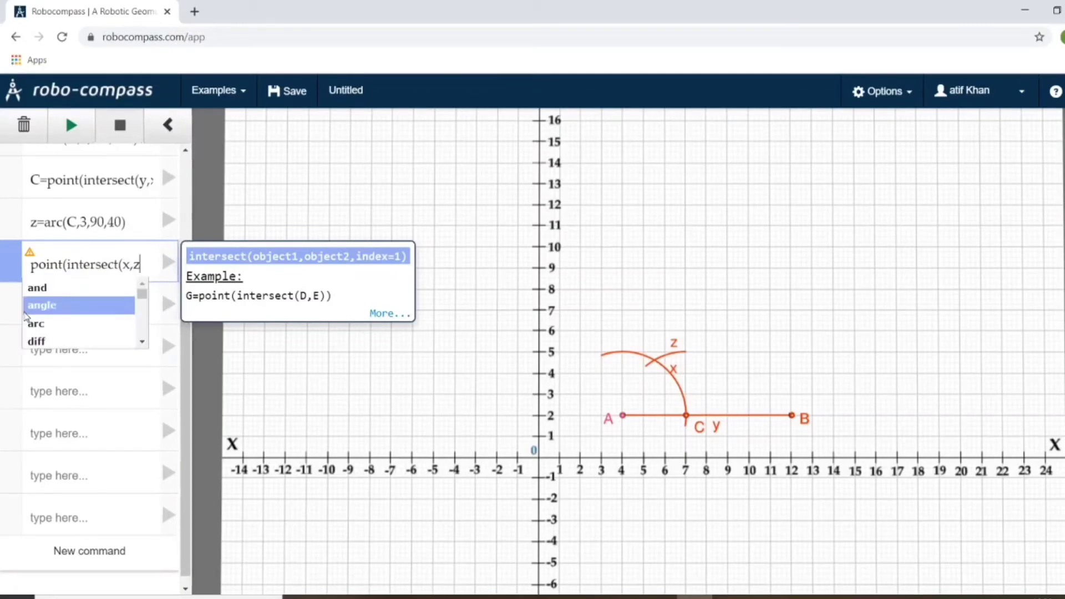
key(Escape)
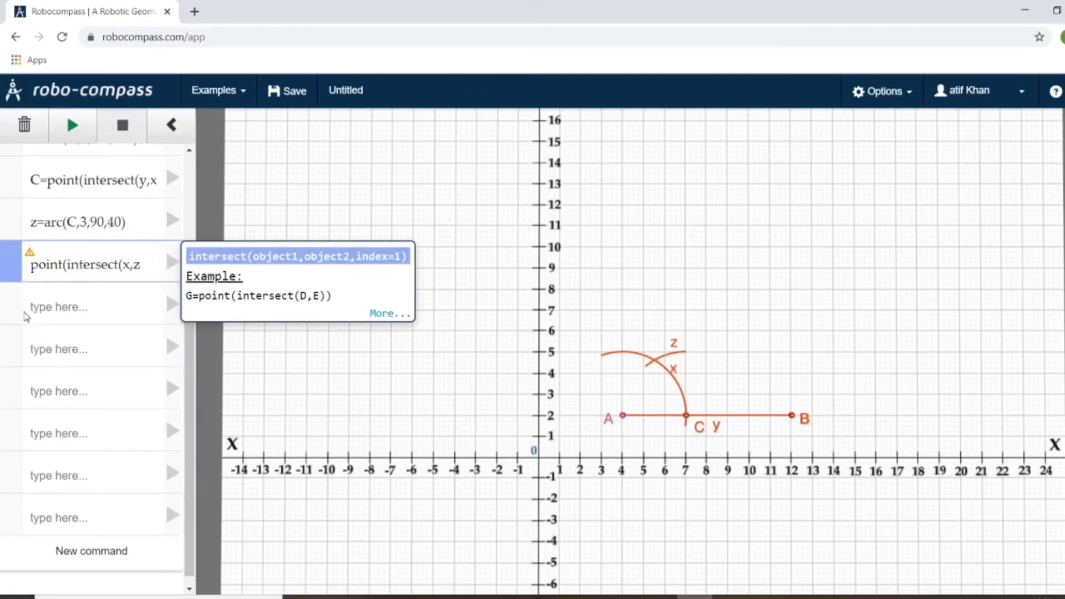
text()))
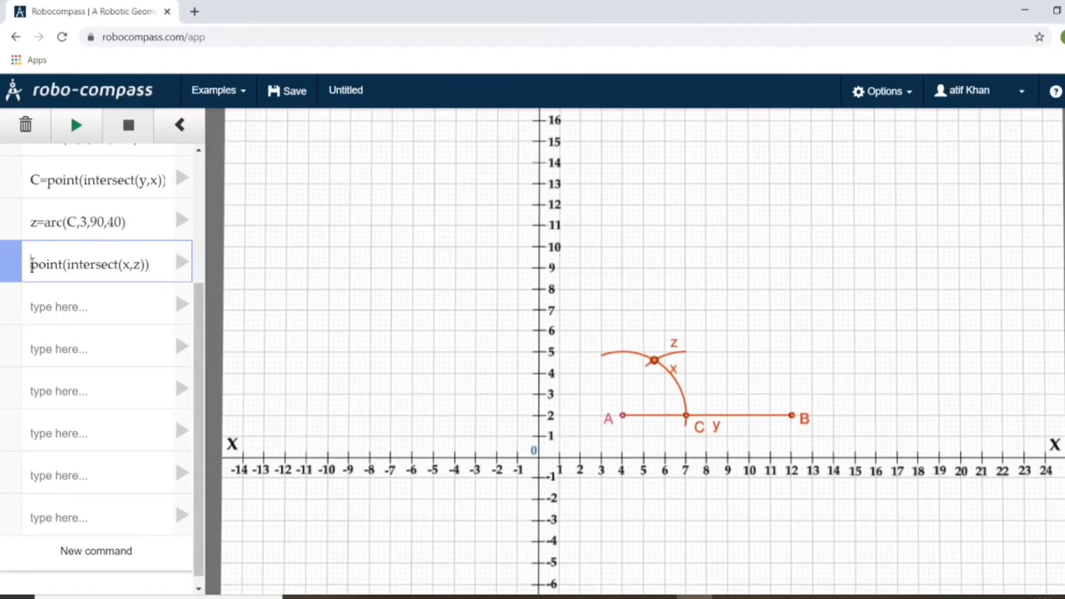
Assign the name D to the intersection point of arcs x and z.
text(D)
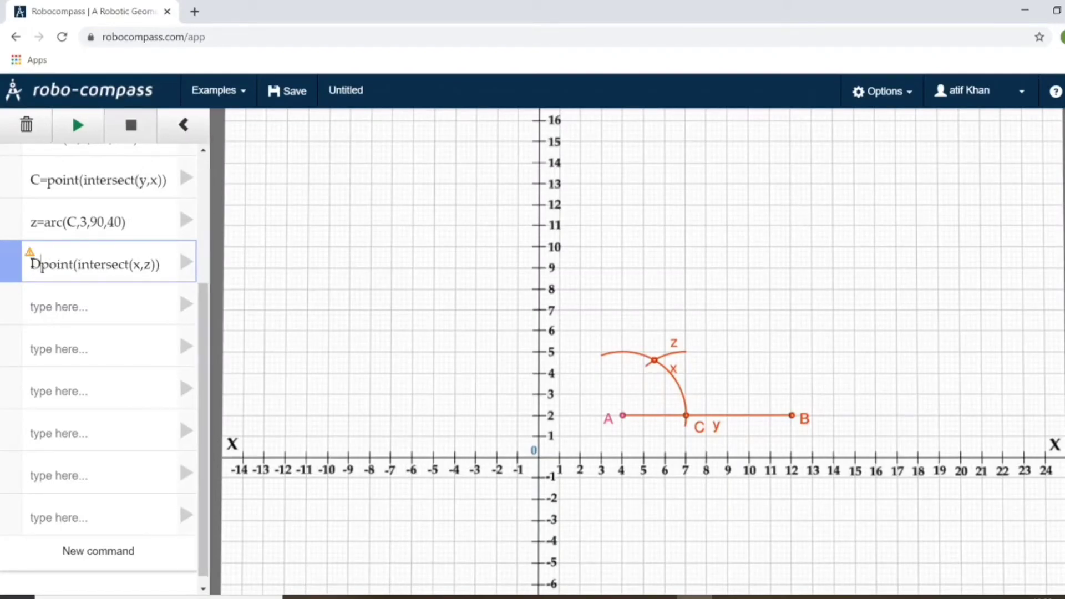
text(=)
key(Return)
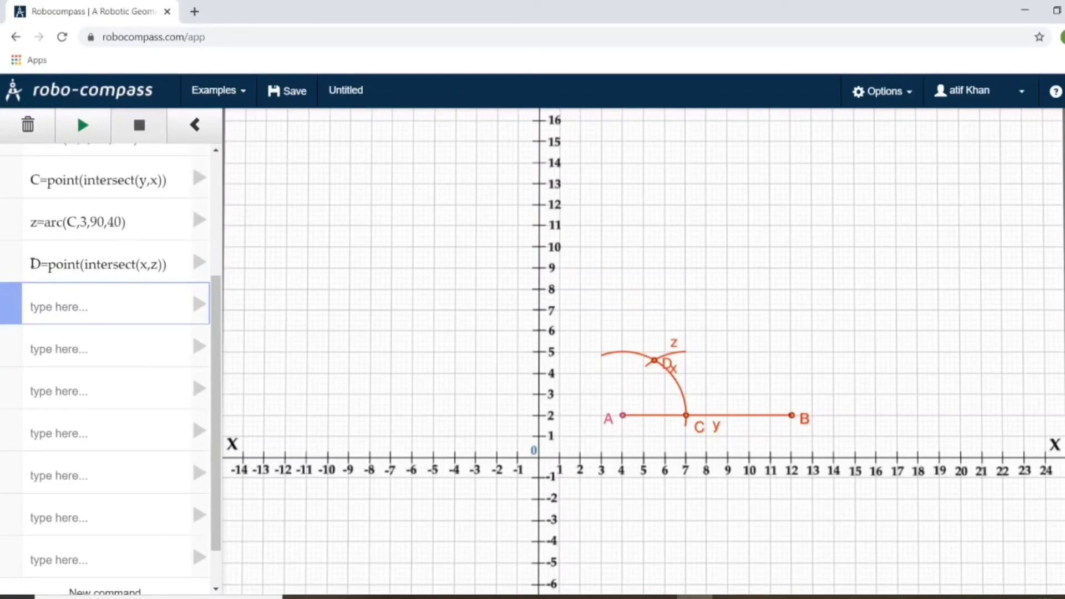
Set the vertical label offset of point D to 1.6 so its label sits above z, and close the settings.
mouse_move(180, 275)
click(179, 274)
click(333, 369)
click(333, 369)
click(333, 369)
click(333, 369)
click(333, 370)
click(333, 370)
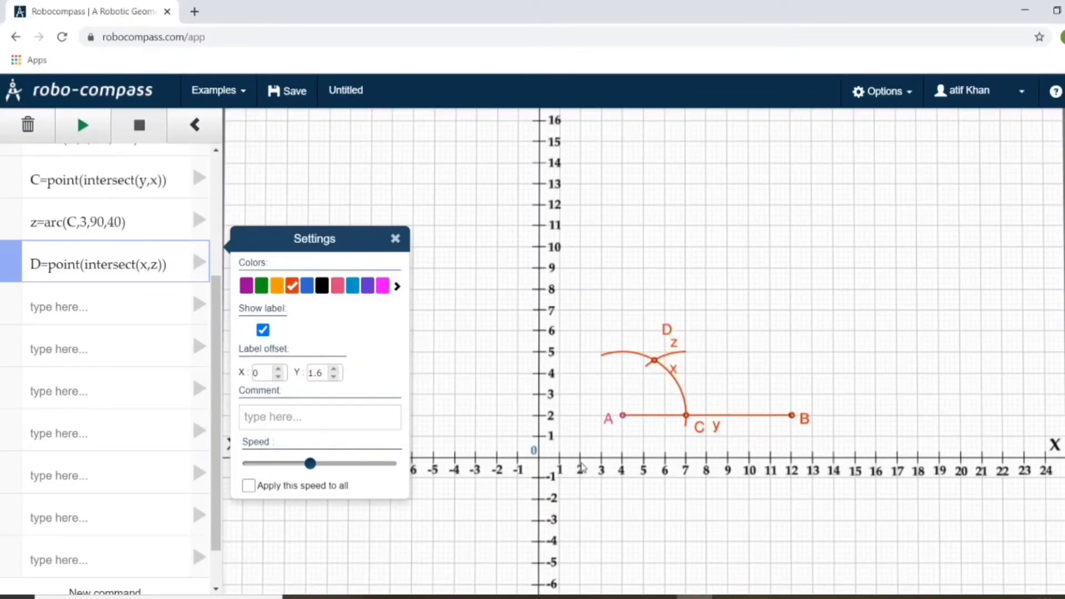
click(584, 399)
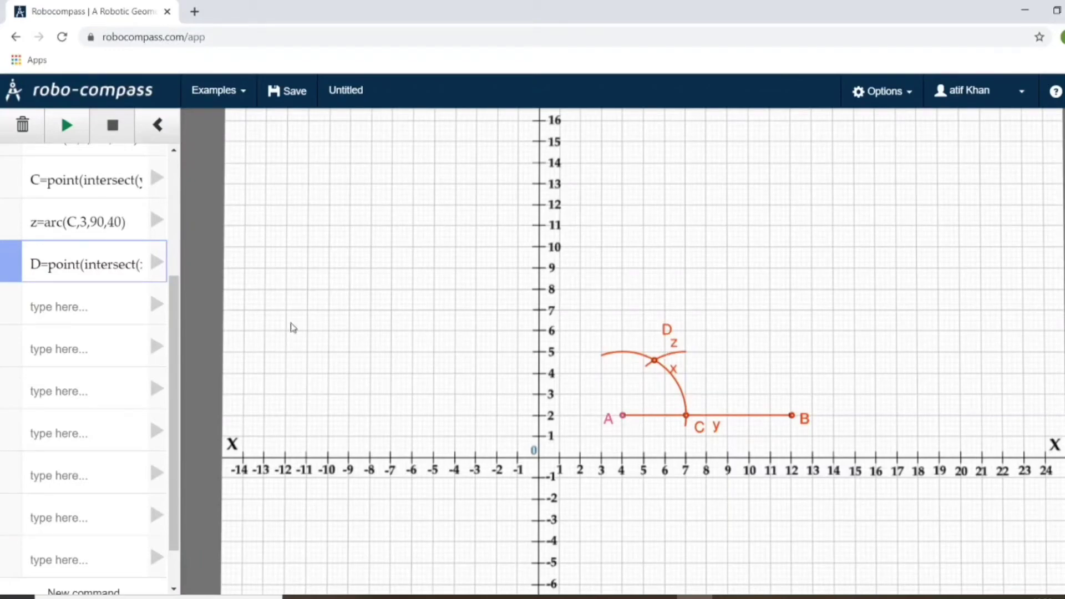
Add the command line(A,D,4) to draw a line from A through D, extended 4 units beyond D.
click(114, 309)
text(line)
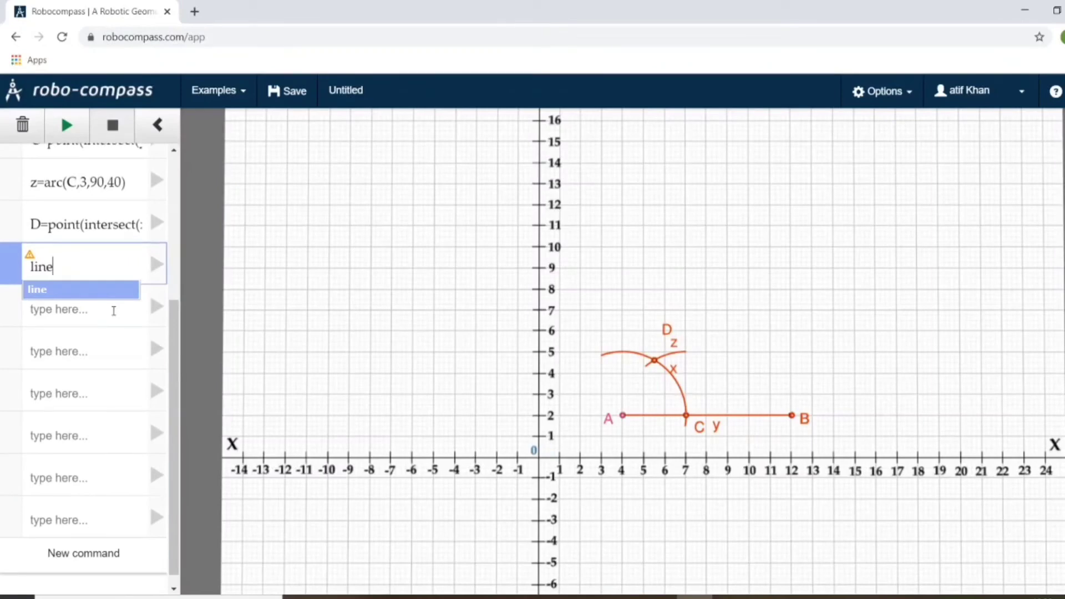
text((A)
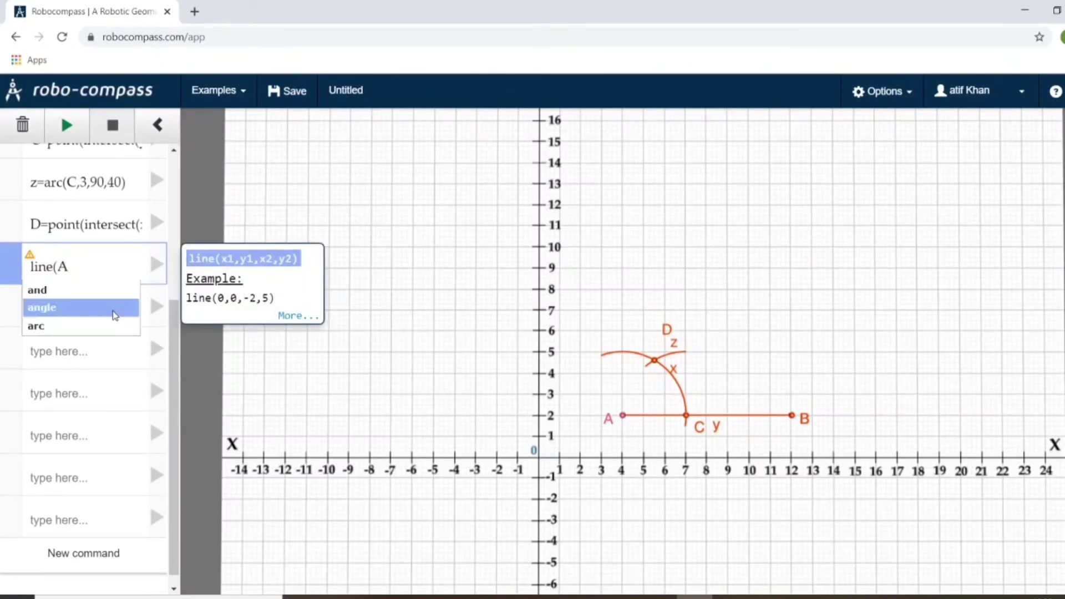
text(,D)
key(Return)
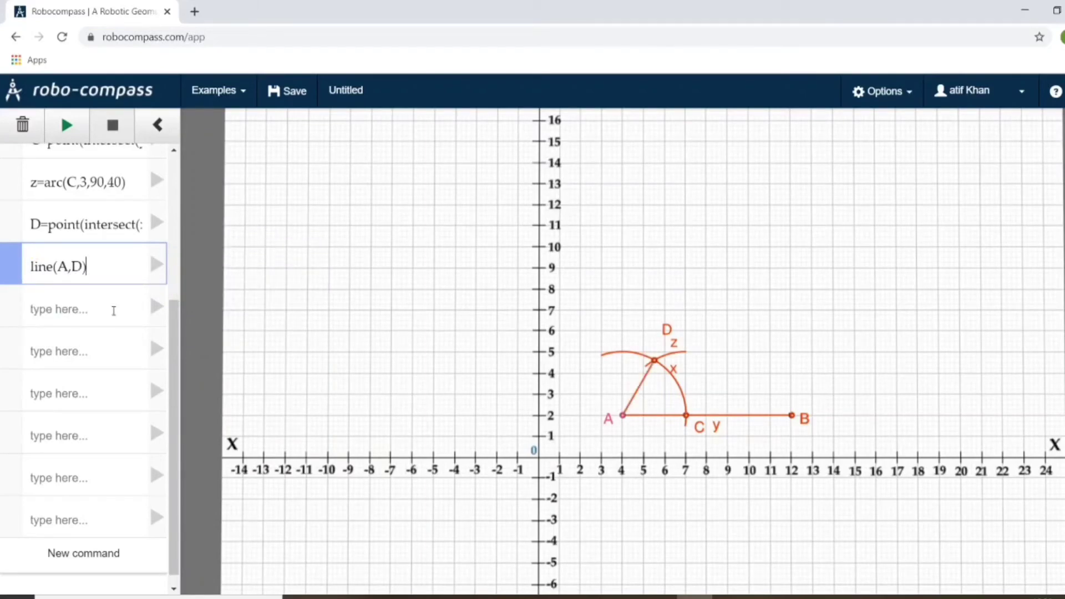
text(,2)
key(BackSpace)
text(4)
Assign the name p to the line running from A through D.
click(31, 266)
text(=)
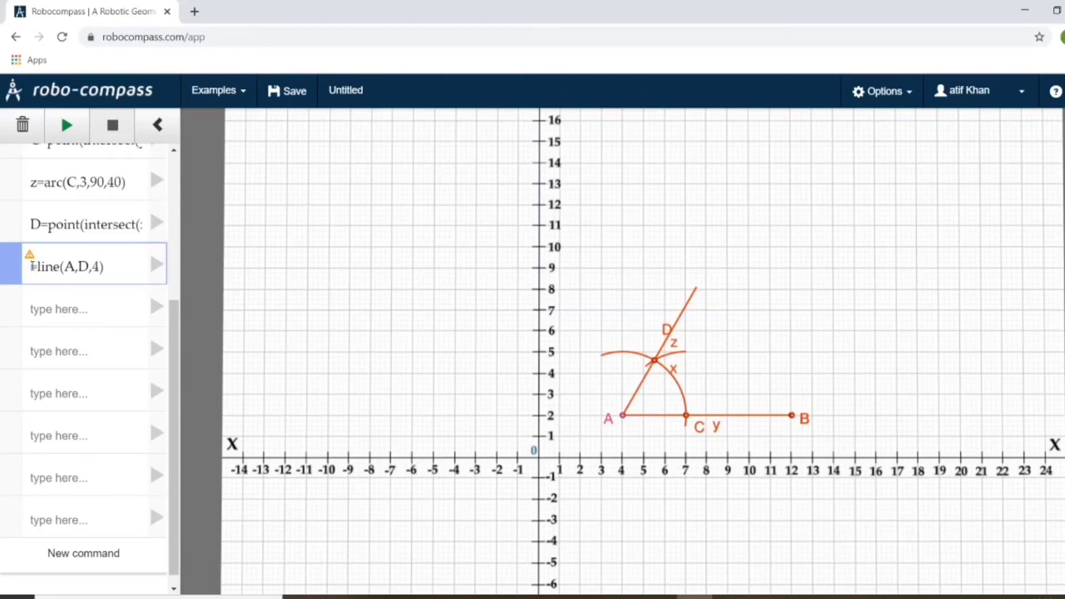
text(p)
Set the label offset of line p to -1 horizontally and 0.6 vertically, clear of the other labels.
mouse_move(132, 283)
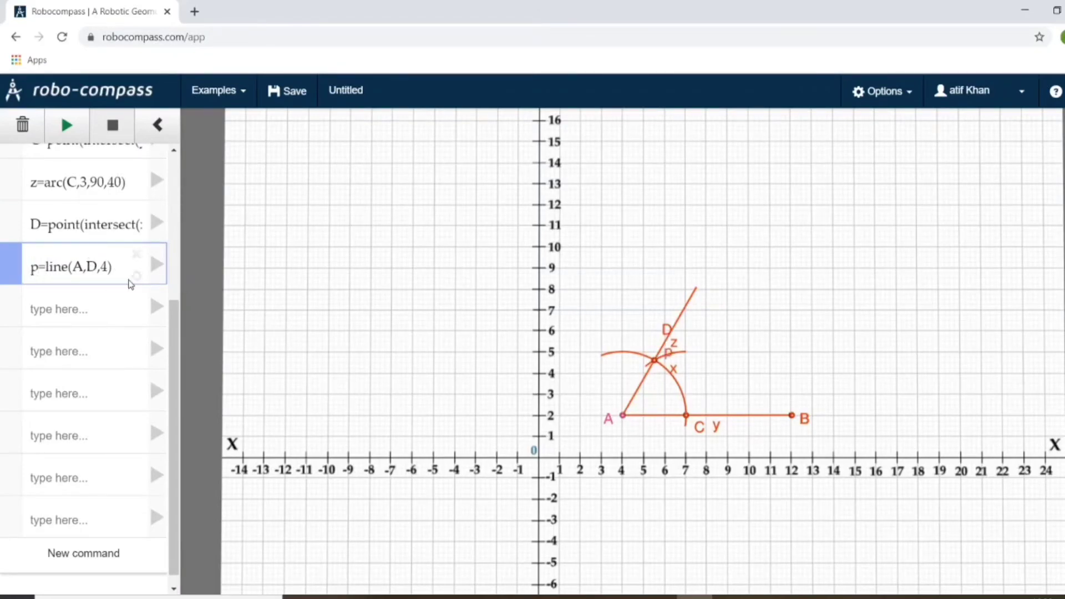
click(136, 276)
click(292, 372)
click(291, 372)
click(292, 372)
click(292, 372)
click(292, 372)
click(292, 372)
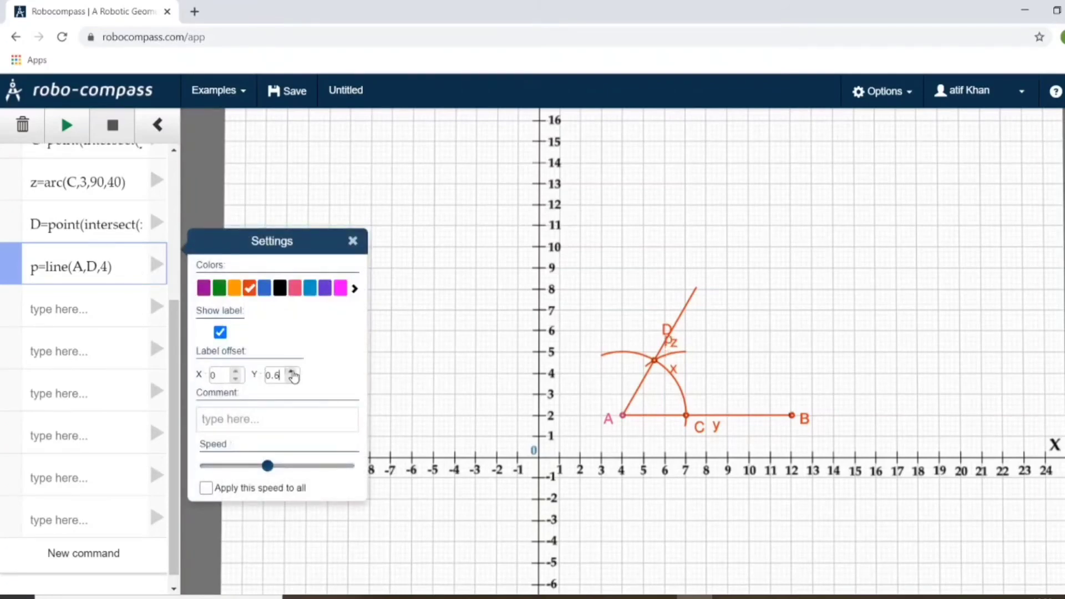
click(236, 379)
click(236, 379)
click(235, 380)
click(236, 379)
double_click(235, 379)
click(235, 380)
double_click(235, 379)
click(235, 379)
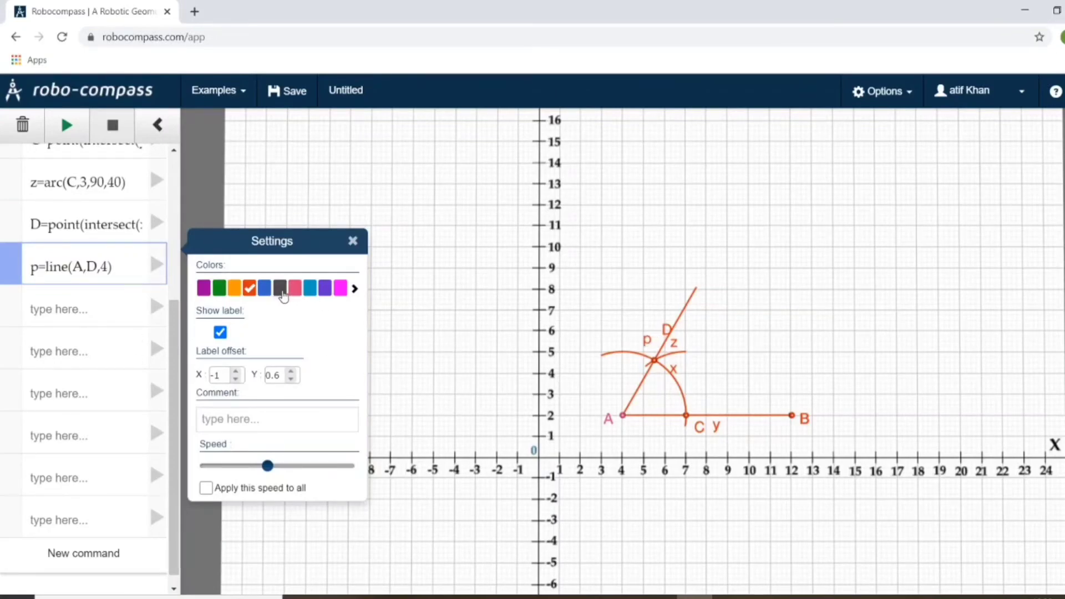
Change the colour of lines p and y to black.
click(280, 288)
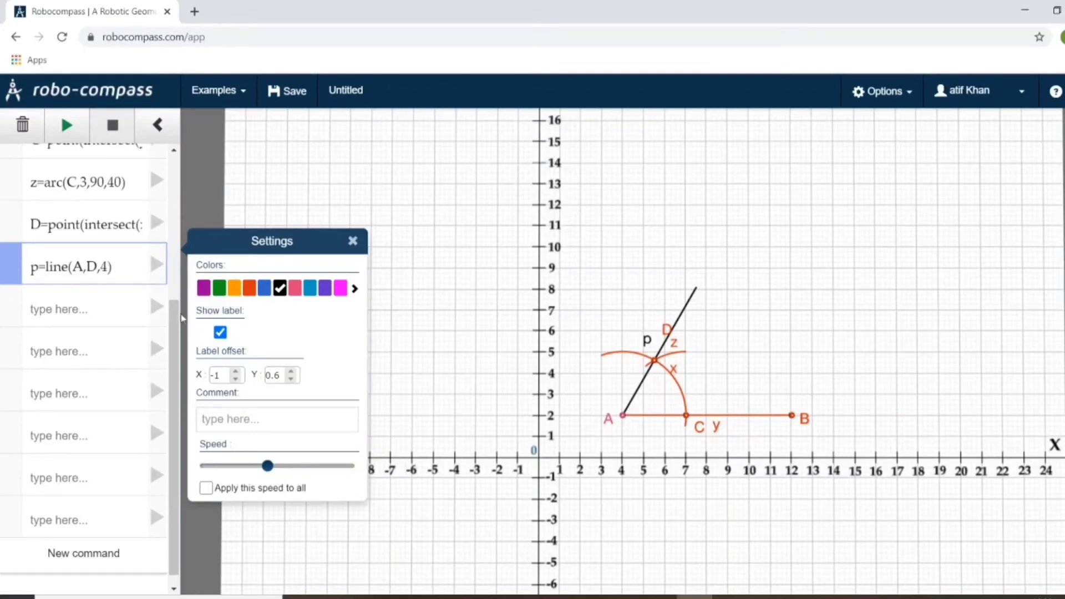
drag(170, 320, 173, 260)
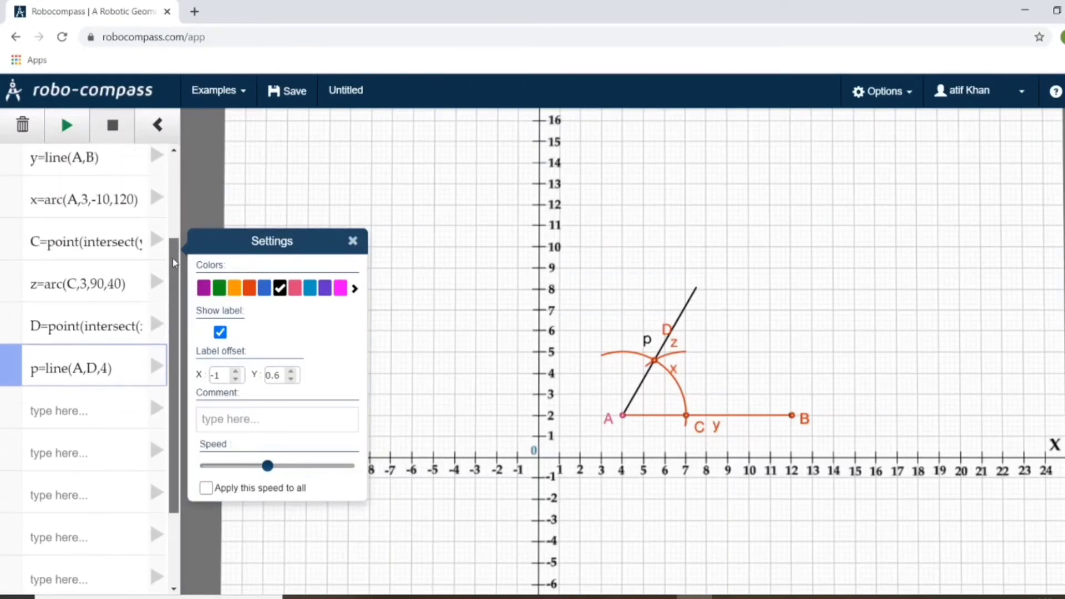
click(135, 164)
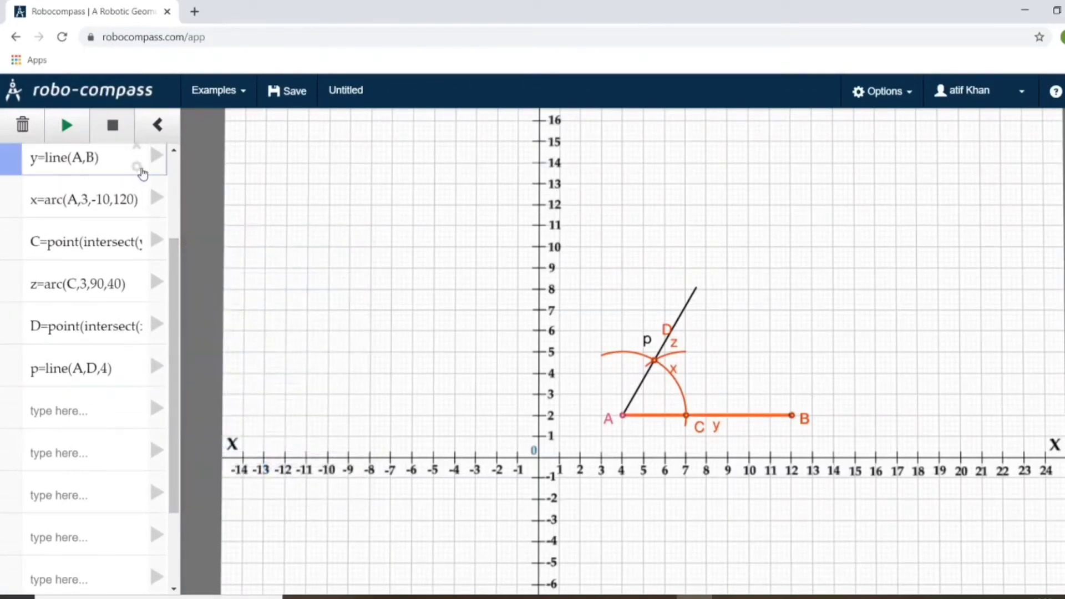
click(139, 168)
click(280, 182)
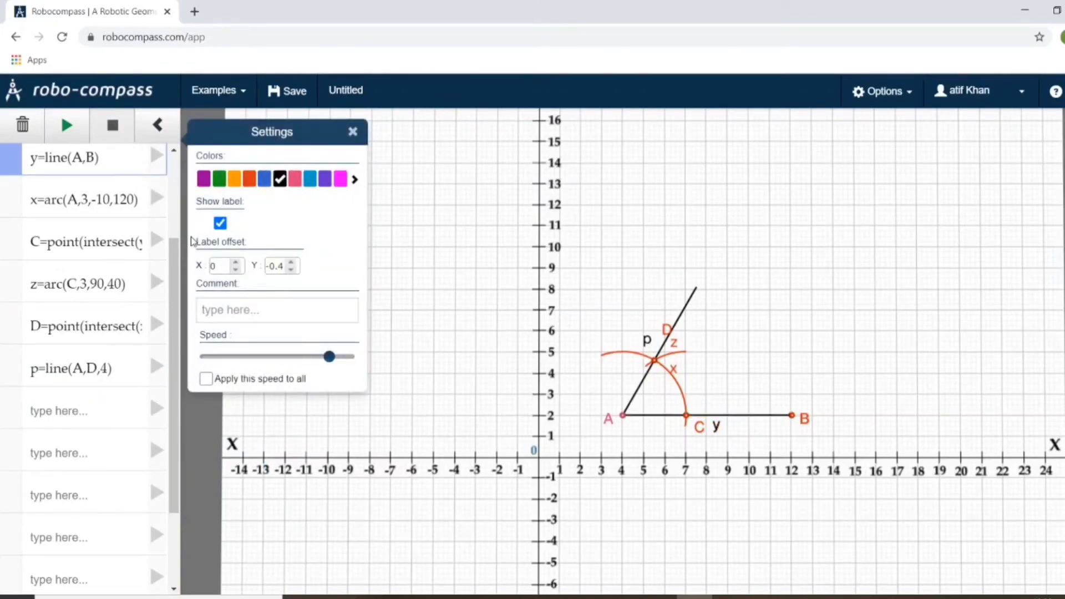
Change the colour of arcs x and z to violet and play back the whole construction.
drag(174, 256, 170, 218)
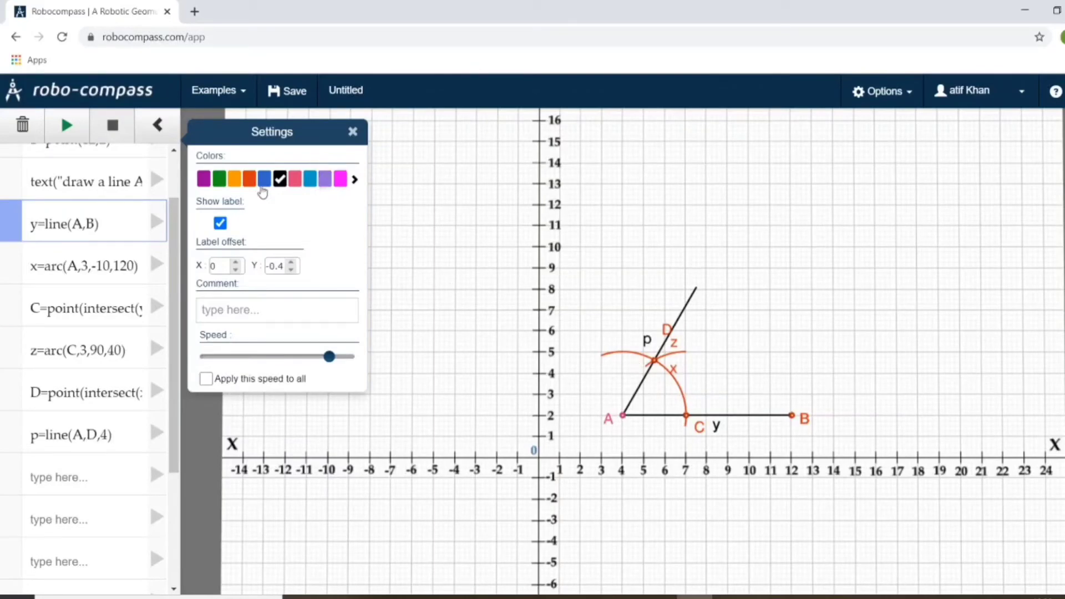
click(89, 266)
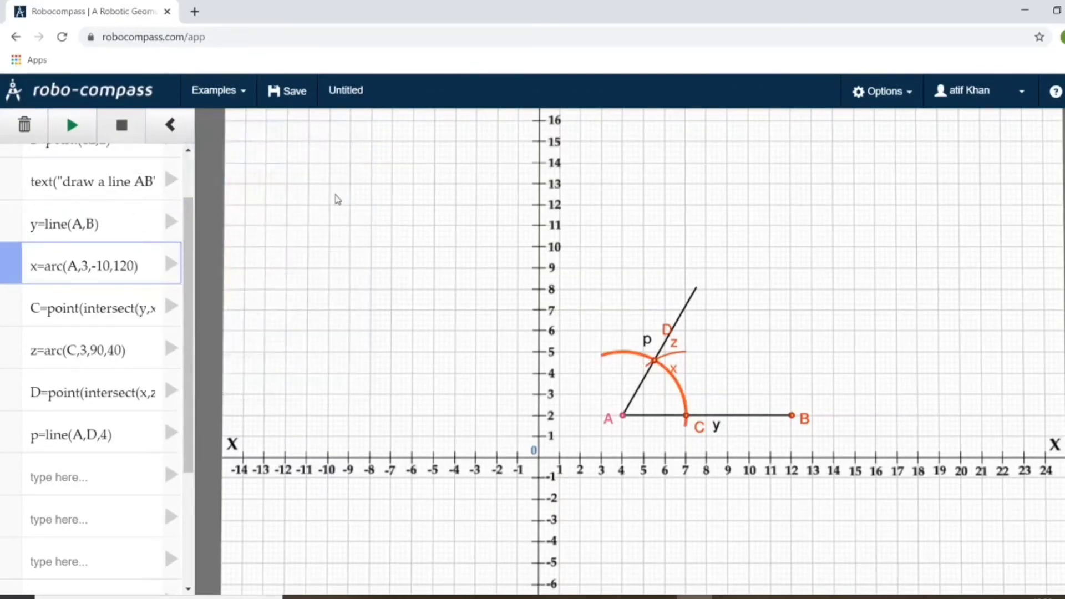
click(151, 276)
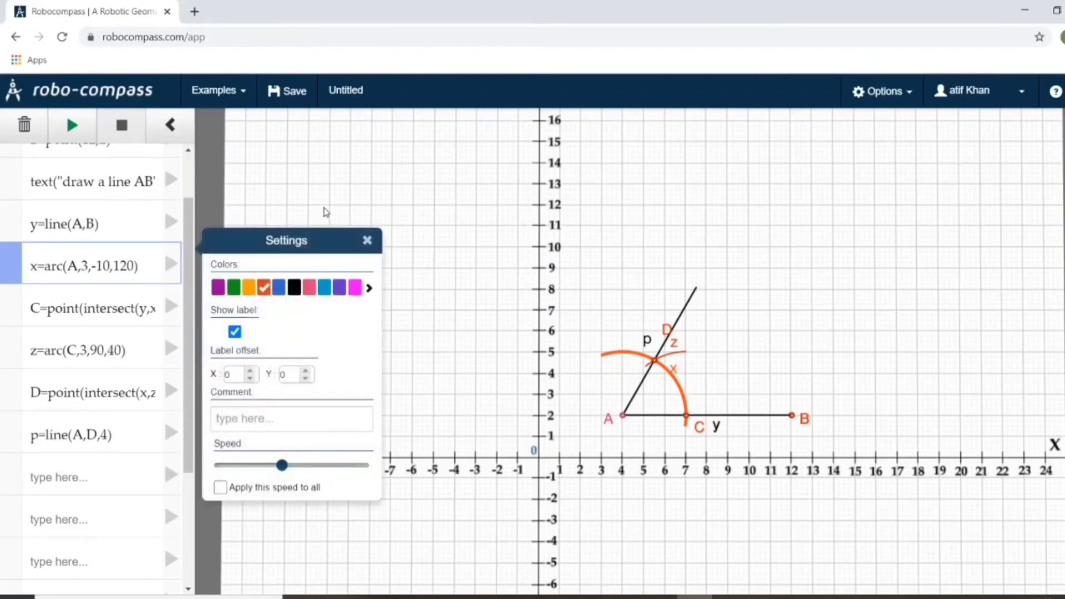
click(340, 288)
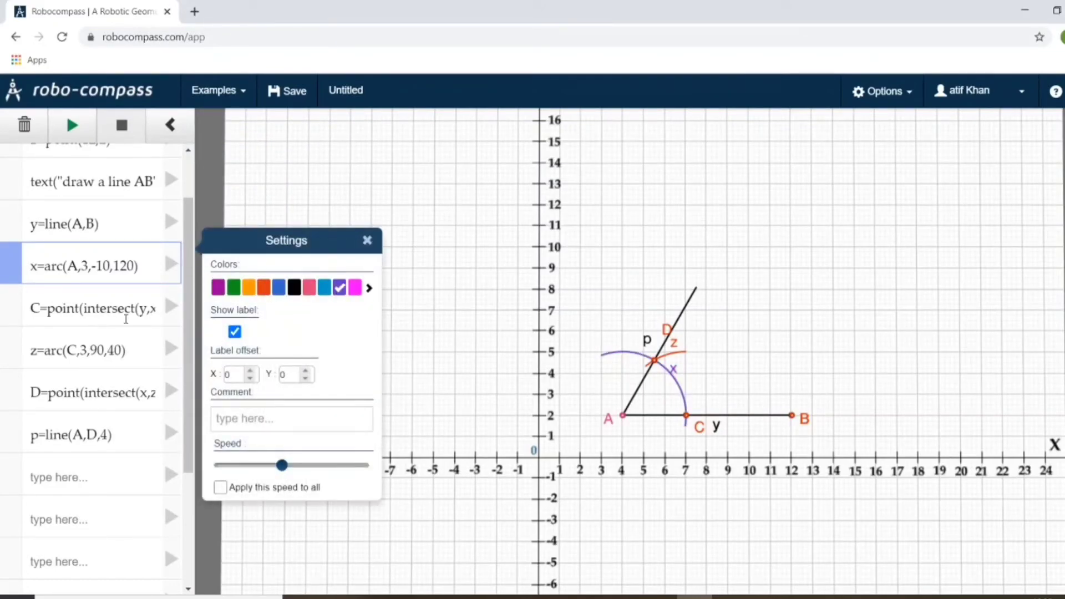
click(115, 350)
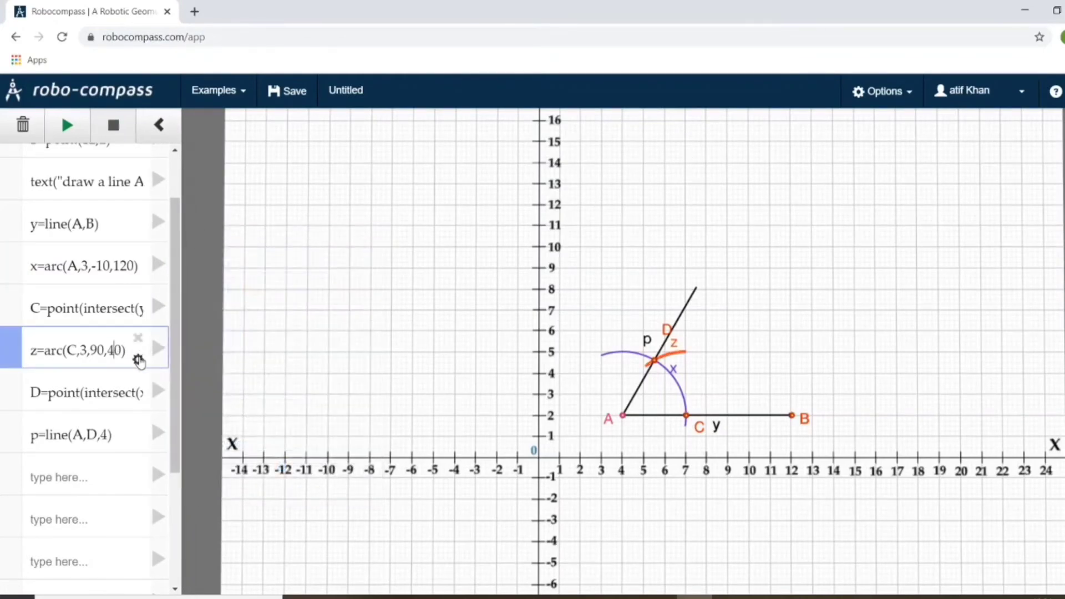
click(138, 359)
click(326, 372)
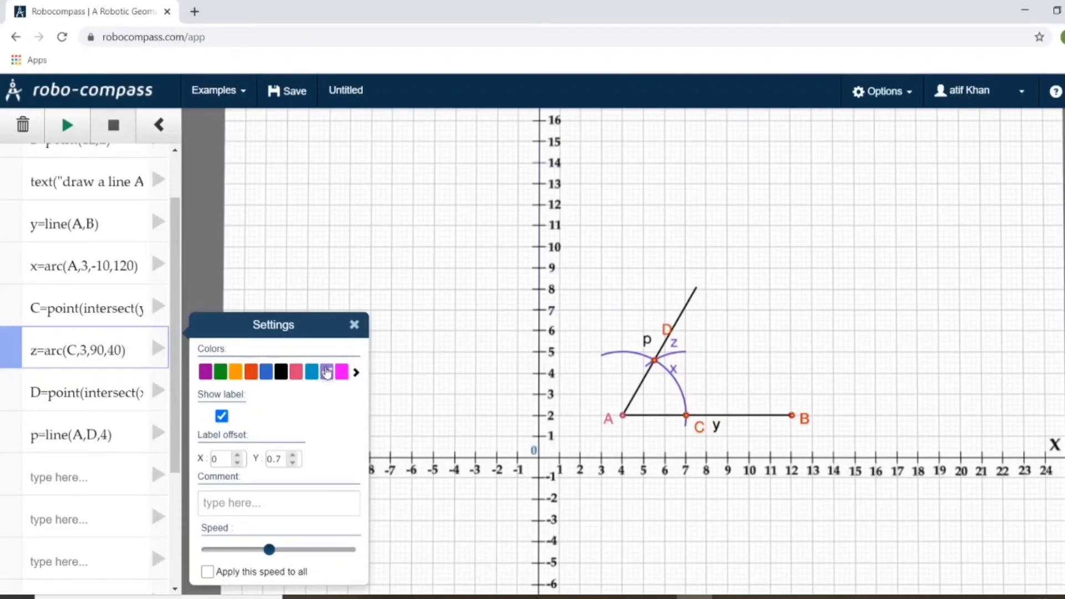
click(411, 324)
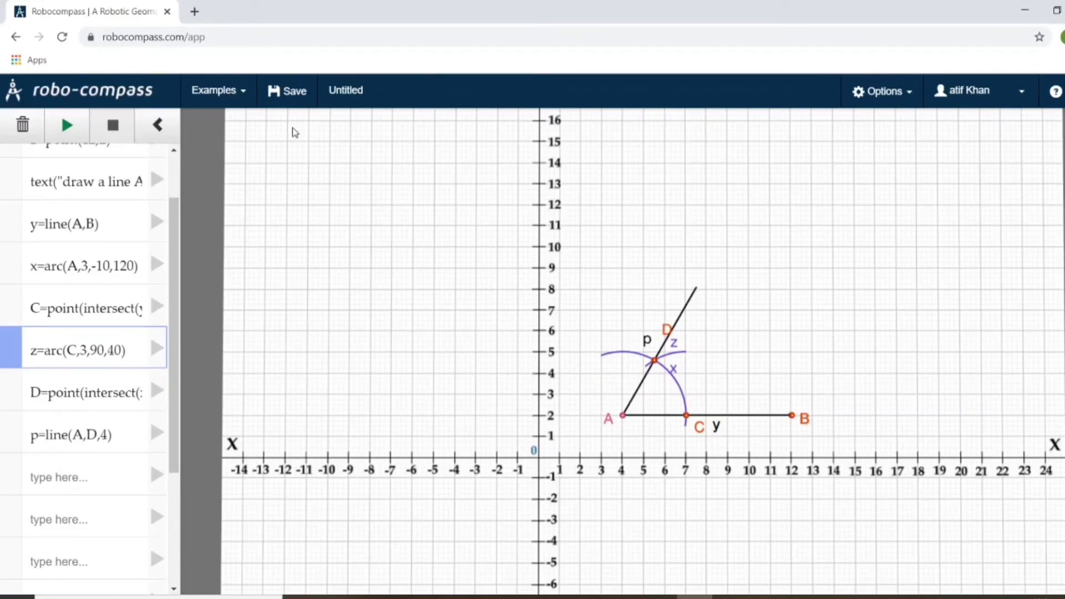
click(66, 125)
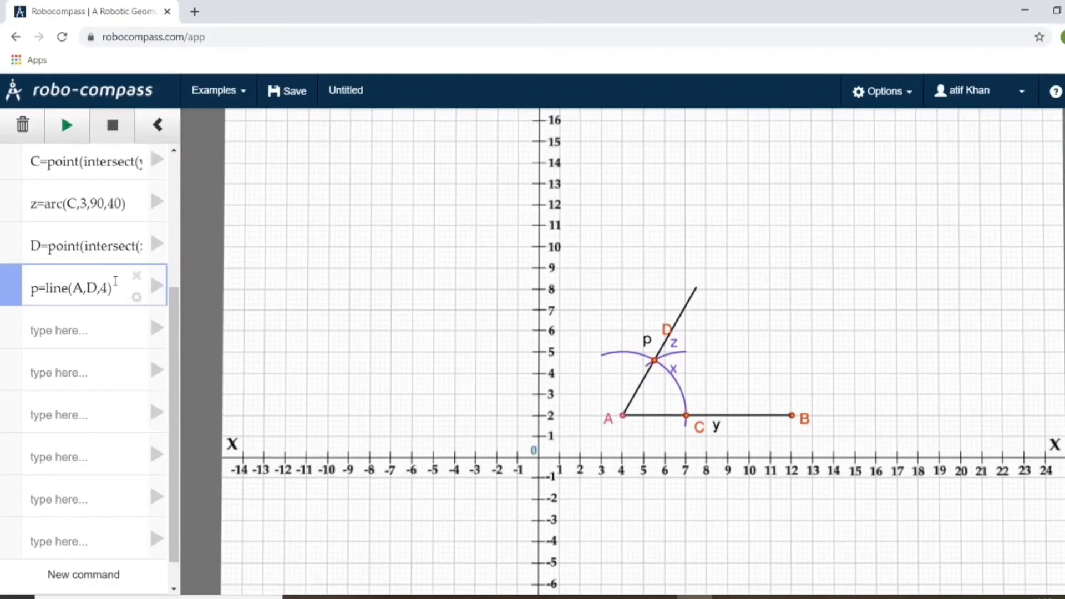
Add the command findangle(y,p) to mark the angle between lines y and p at A.
click(61, 336)
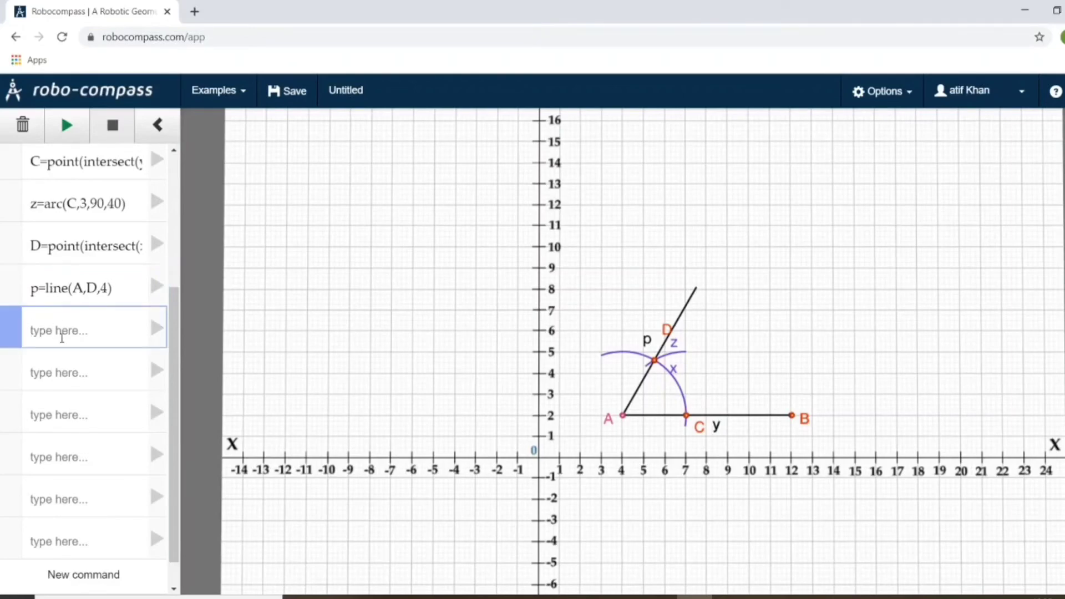
text(find)
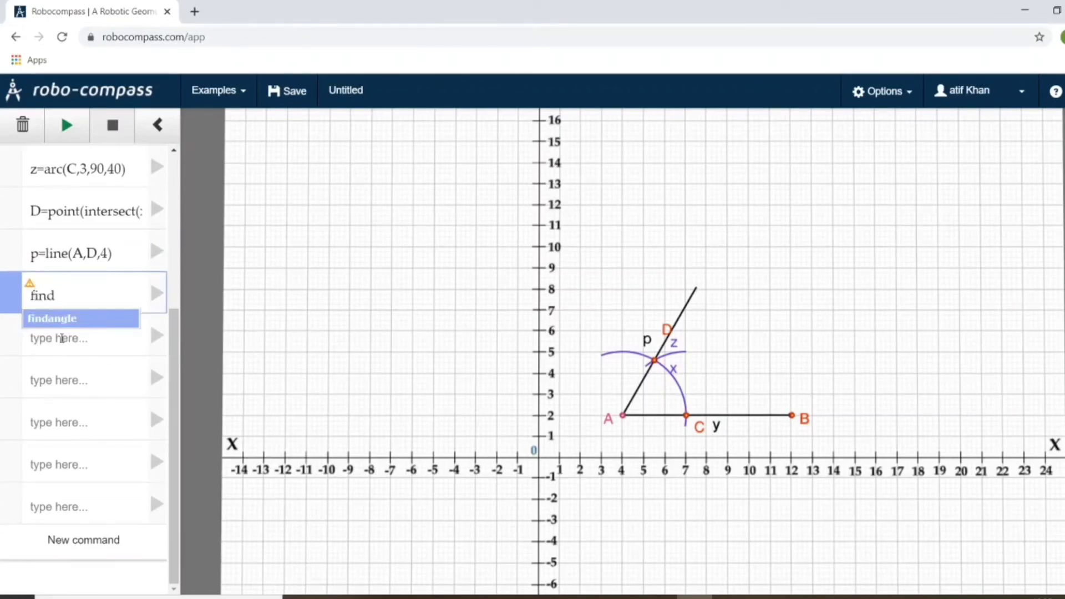
key(Return)
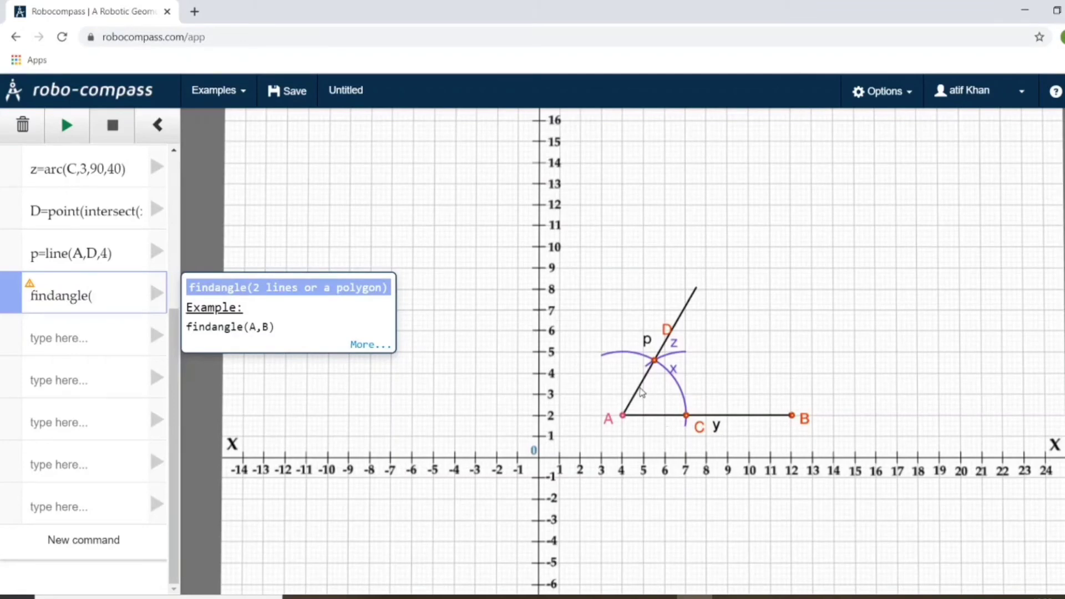
text(y,p)
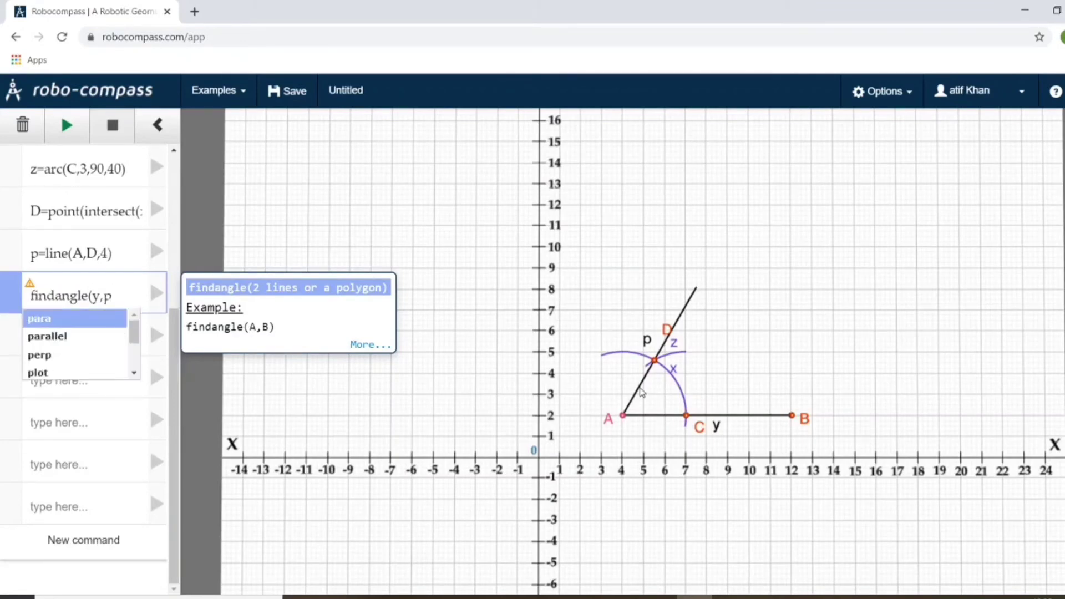
text())
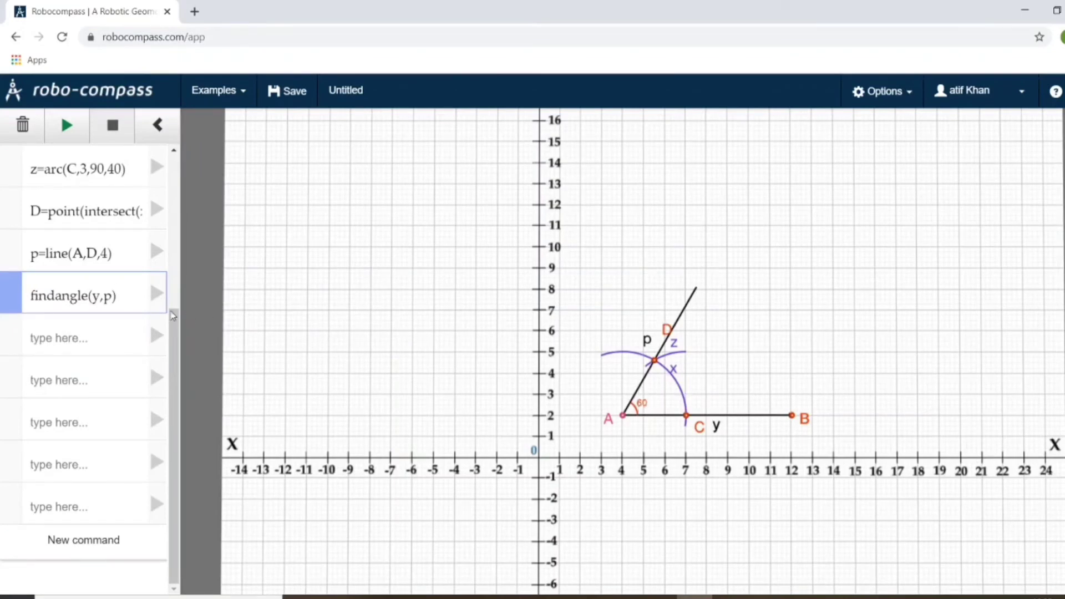
Change the angle marker's colour to green and hide the coordinate grid and axes.
click(137, 306)
click(1063, 222)
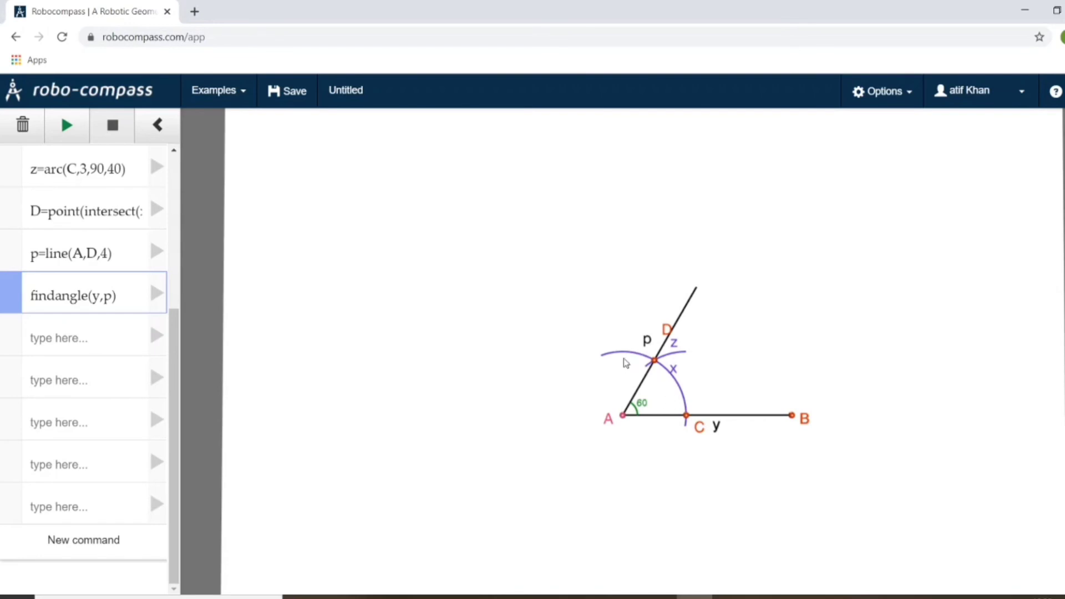
Hide the labels of lines p and y.
drag(177, 322, 179, 270)
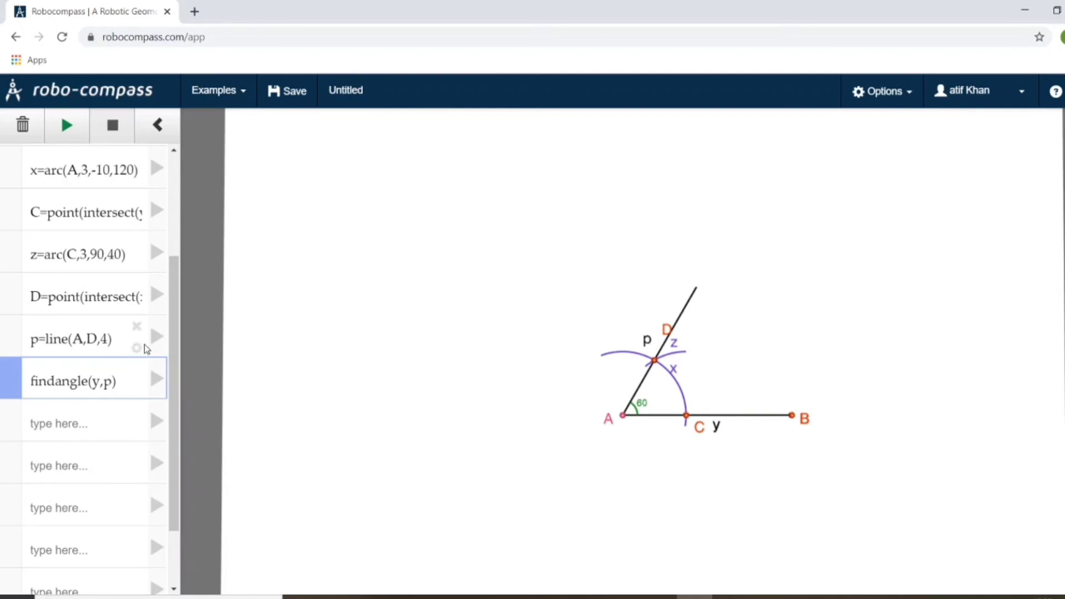
click(136, 348)
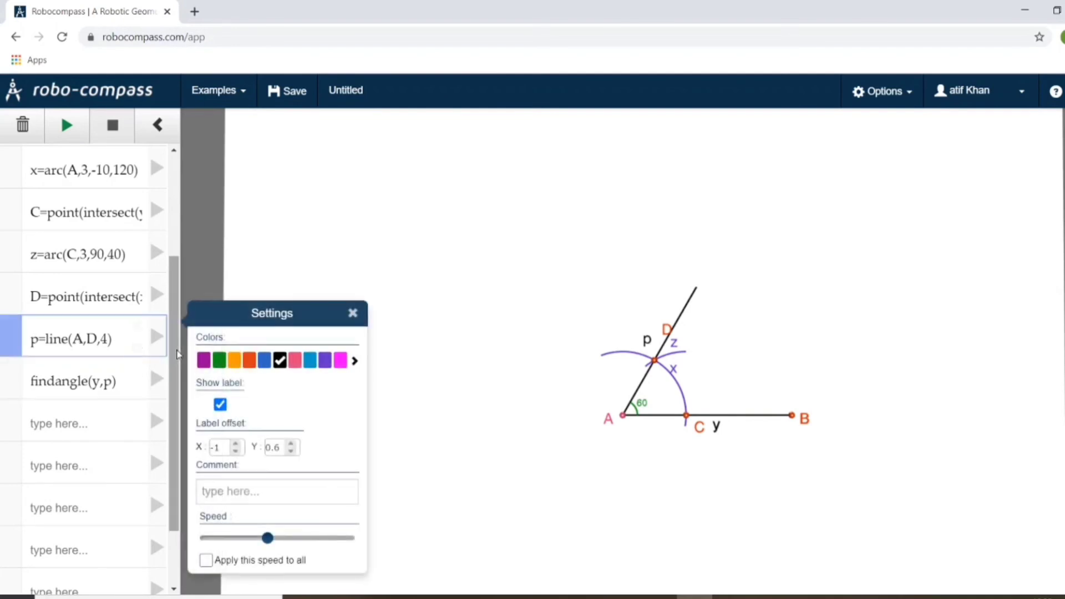
click(221, 406)
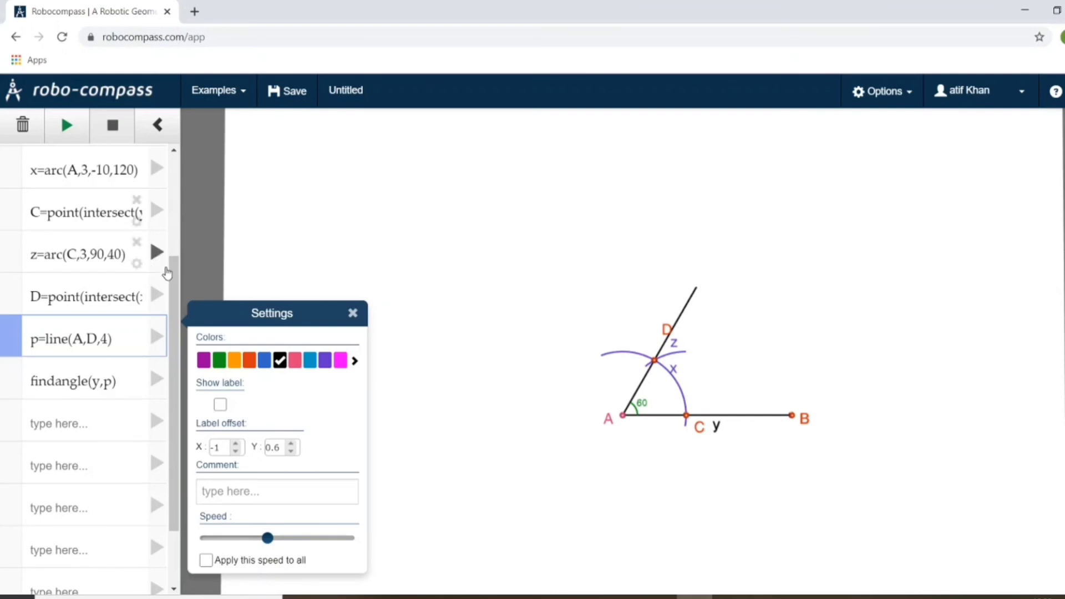
scroll(179, 280, up, 2)
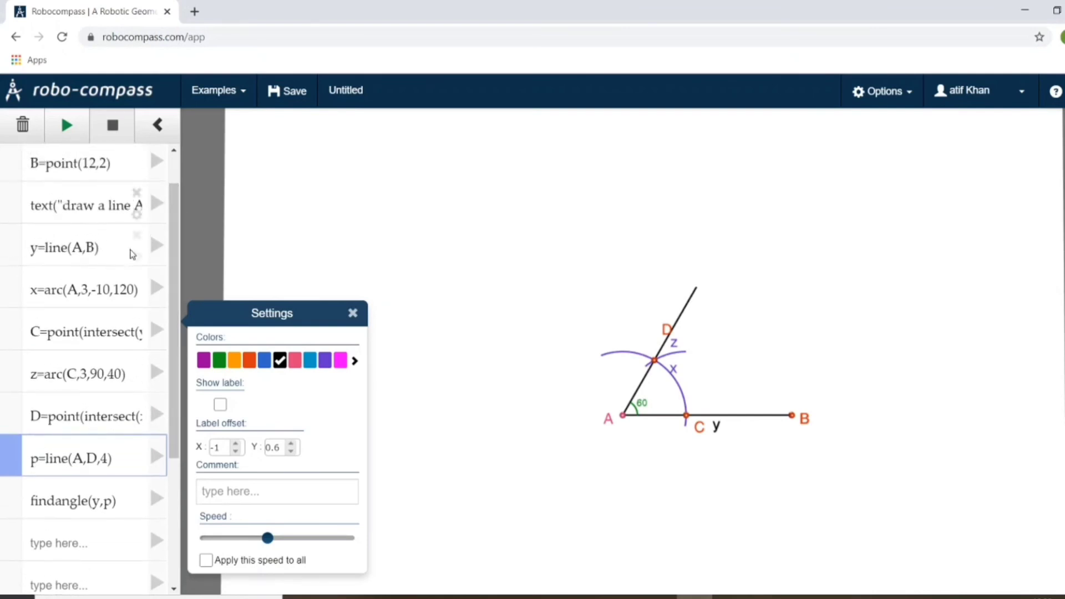
click(137, 258)
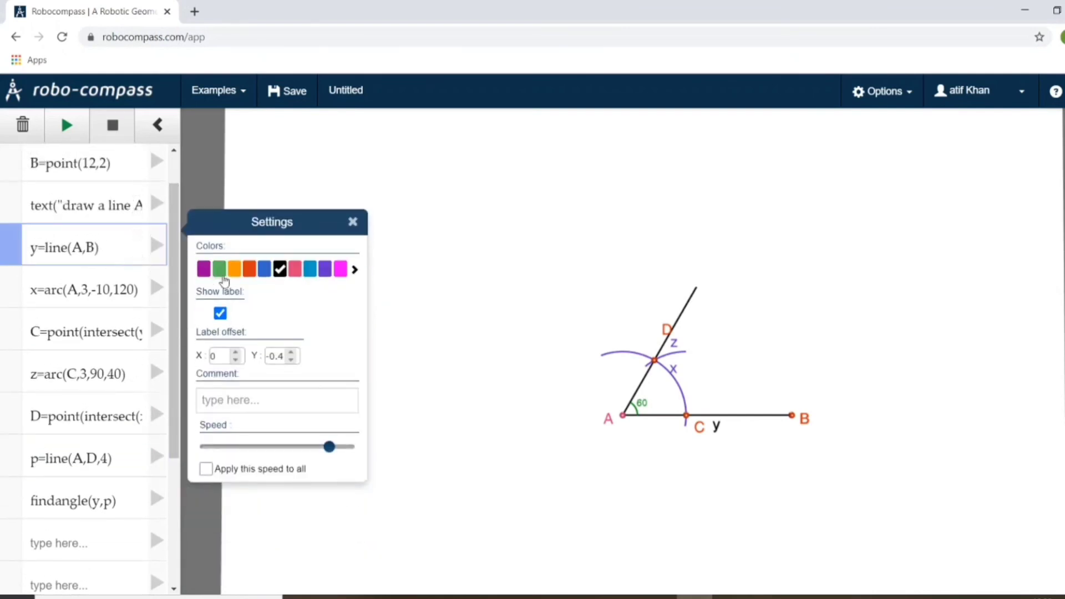
click(220, 314)
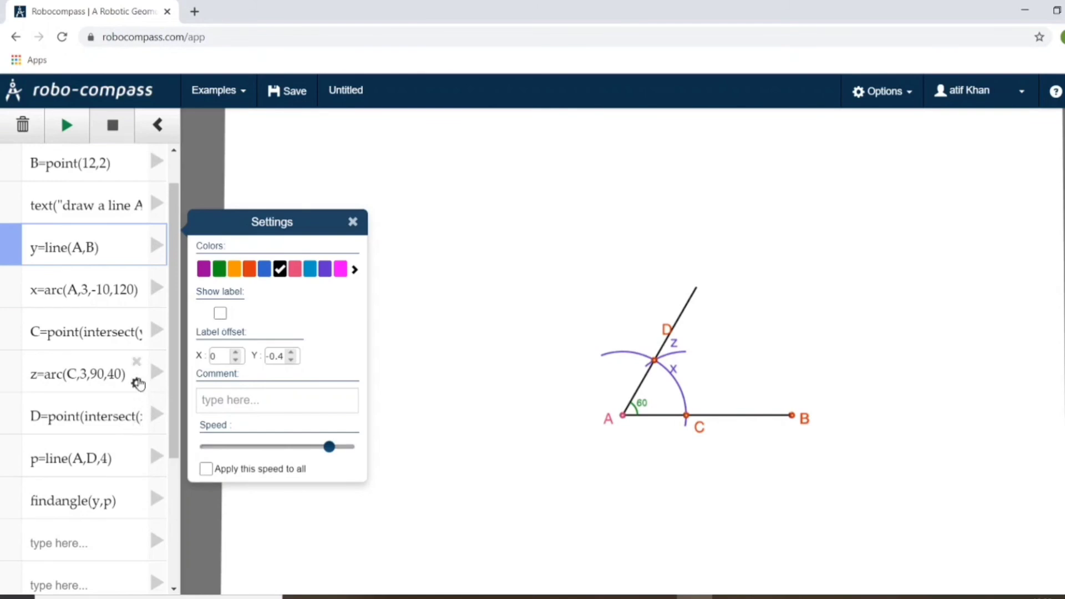
Hide the labels of arcs z and x, and close the settings.
click(137, 383)
click(219, 440)
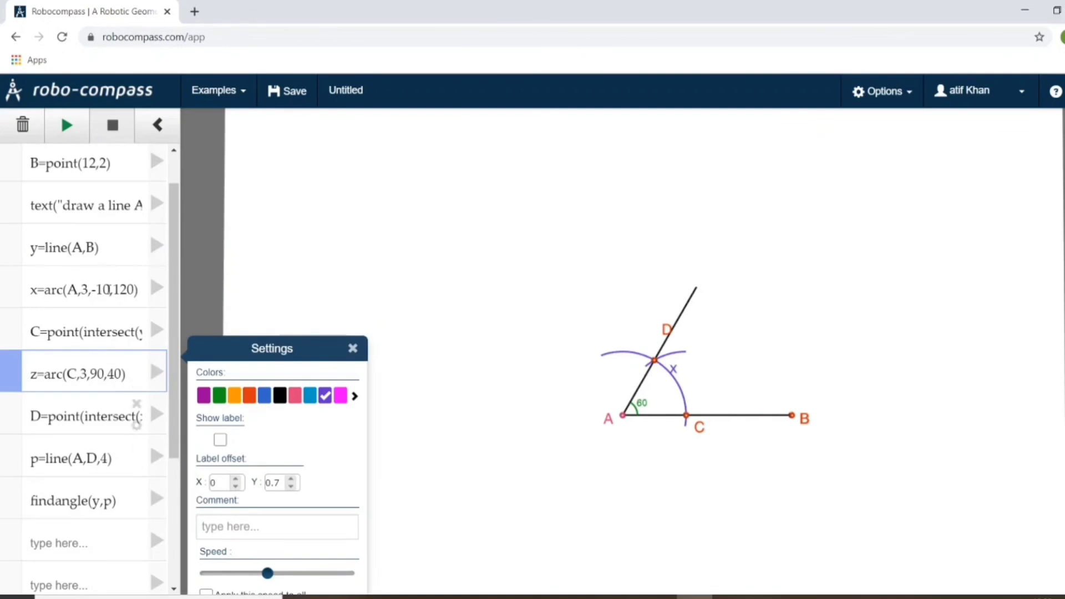
click(127, 289)
click(151, 299)
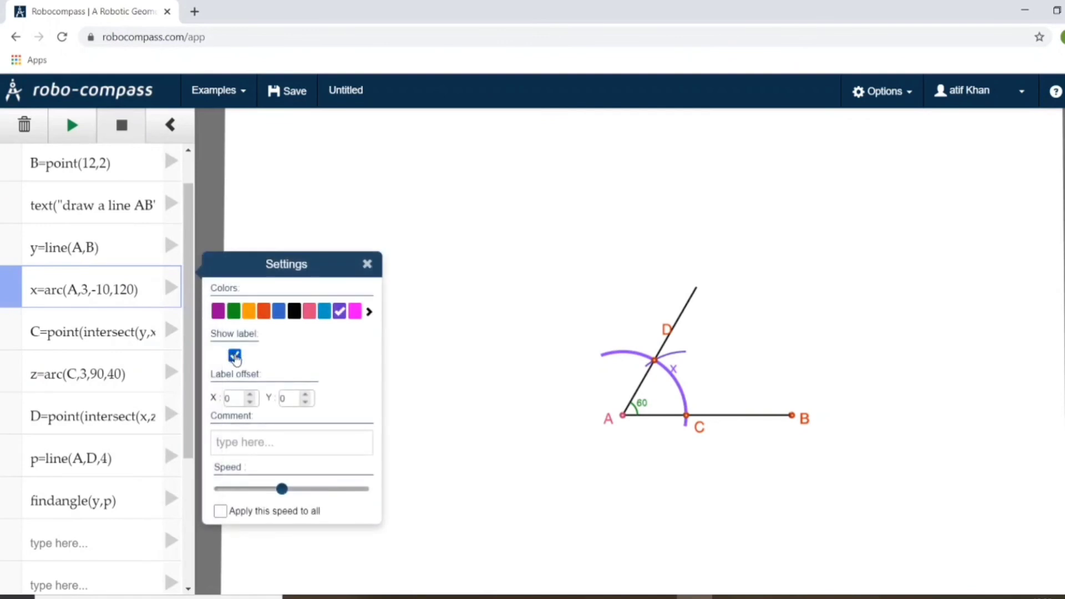
click(235, 356)
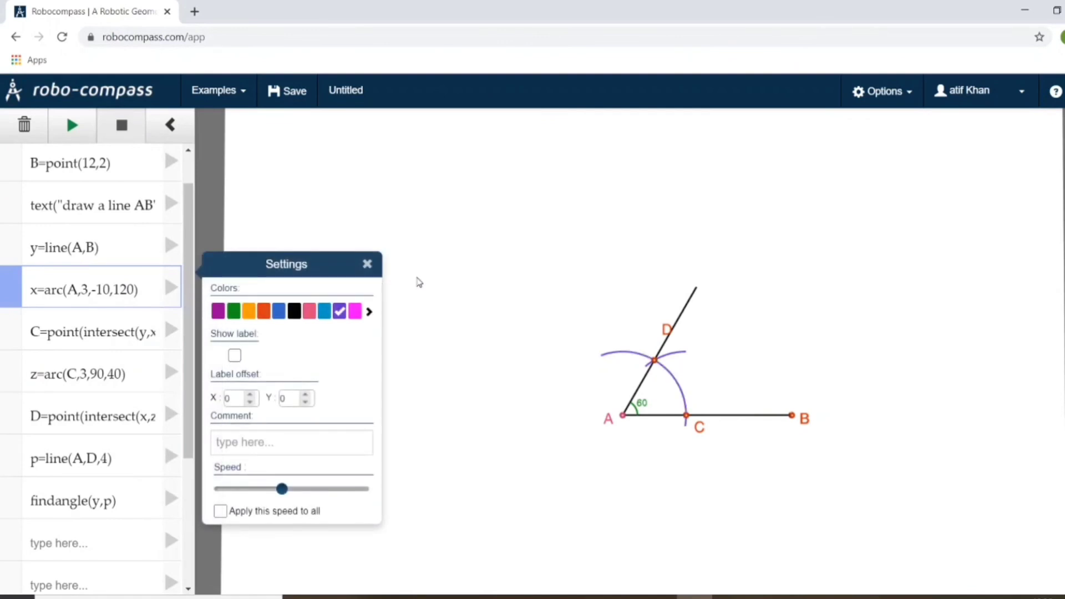
click(417, 282)
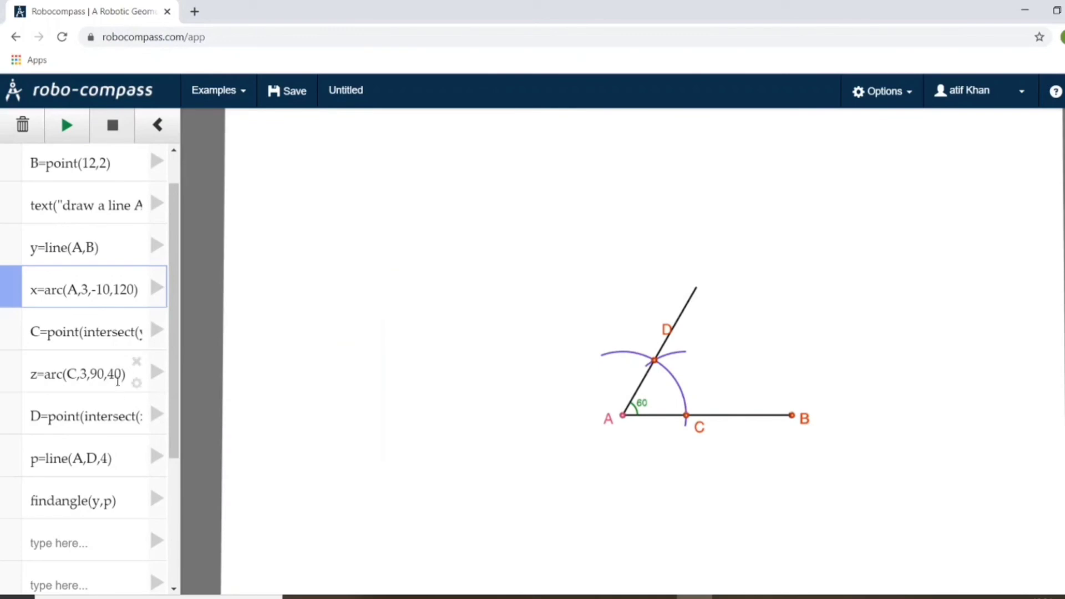
Open the settings of point D and shift its label sideways with an X offset of -0.9.
click(118, 407)
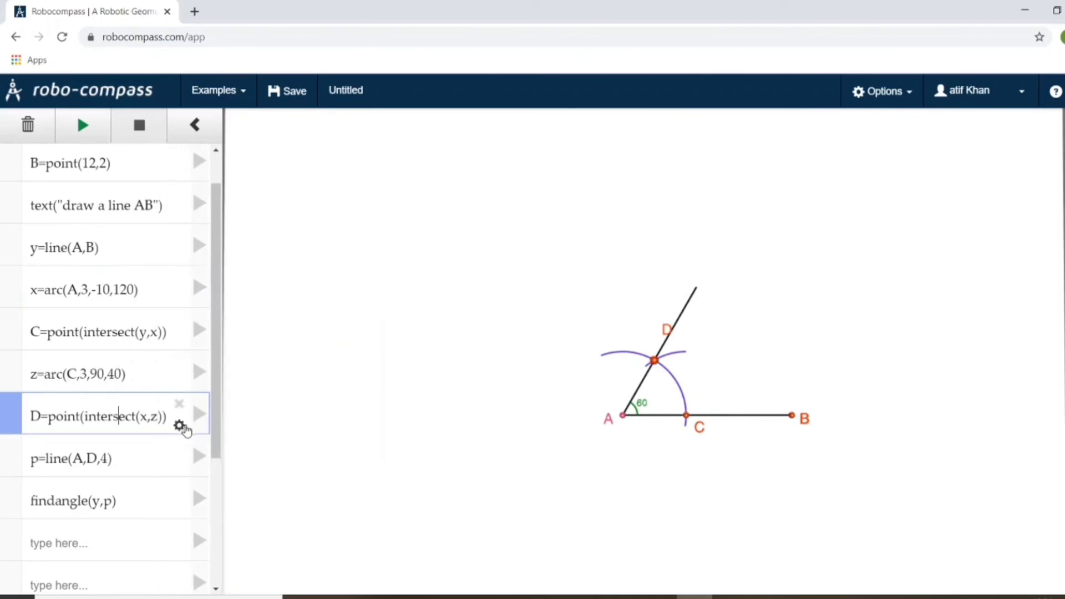
click(179, 425)
click(335, 466)
click(335, 466)
double_click(278, 472)
double_click(279, 473)
double_click(278, 473)
click(278, 473)
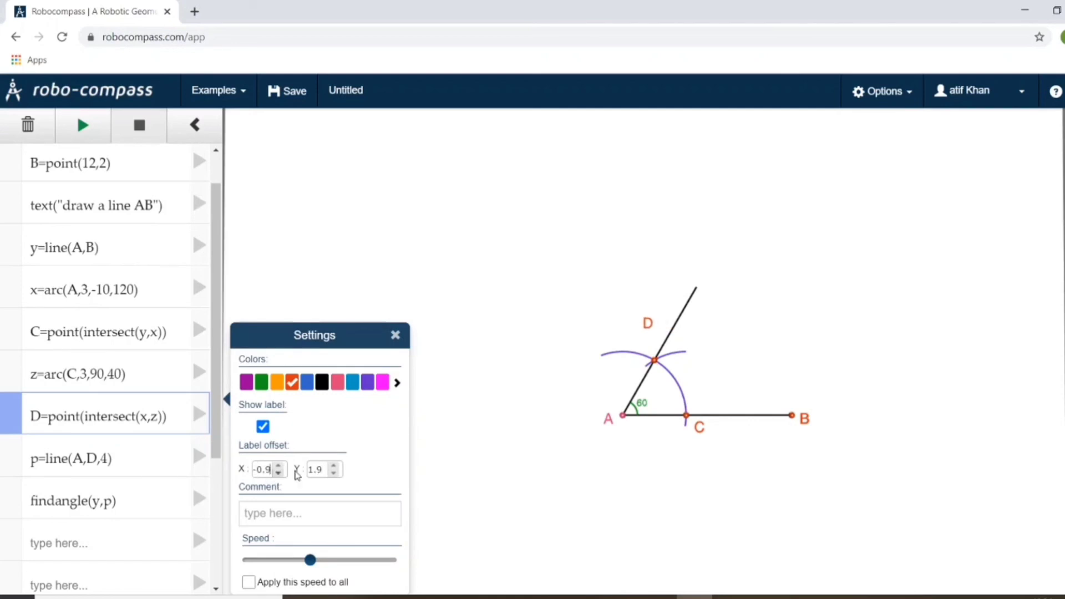
Reduce the Y offset of point D's label to bring it closer to the point, and replay the whole construction.
click(334, 474)
click(334, 473)
click(334, 473)
click(334, 473)
click(333, 473)
click(333, 473)
click(334, 473)
click(333, 473)
click(333, 473)
click(357, 240)
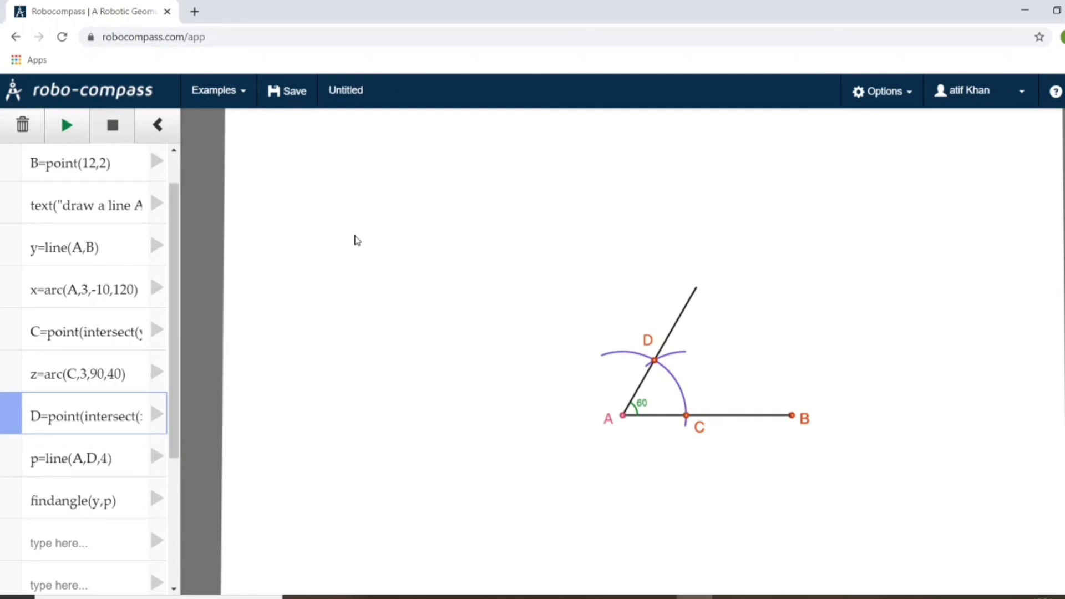
click(74, 137)
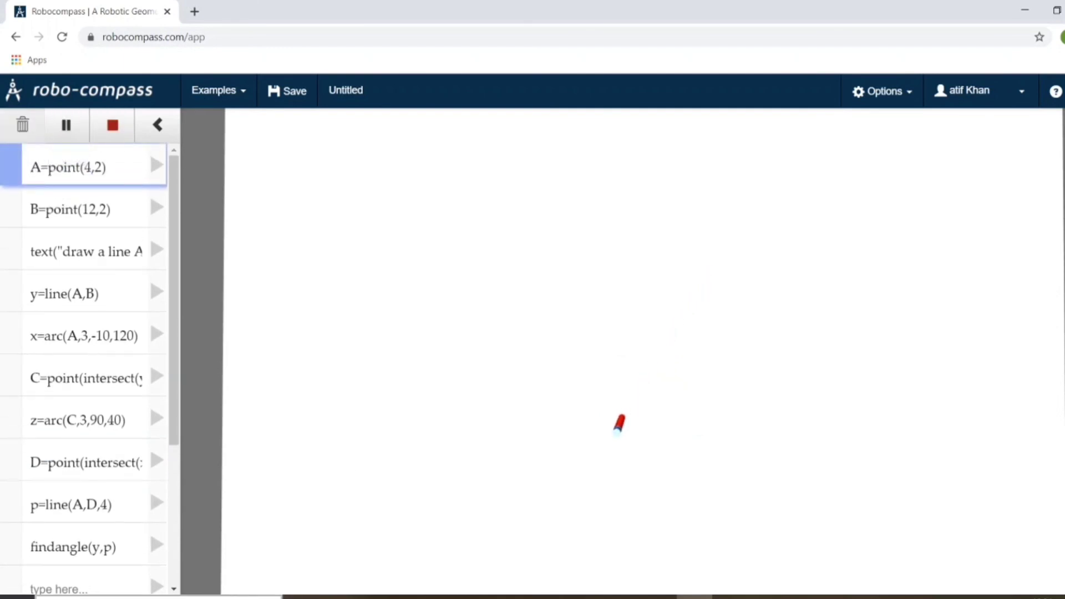
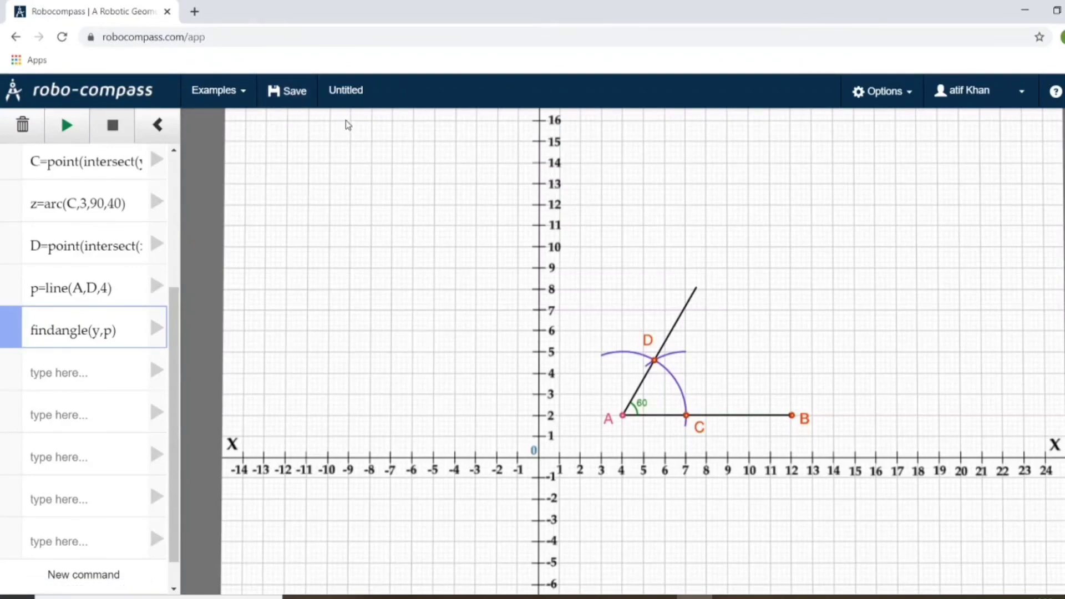
Save the construction with the title "angle 60" and the description "using ruler and compass".
click(276, 94)
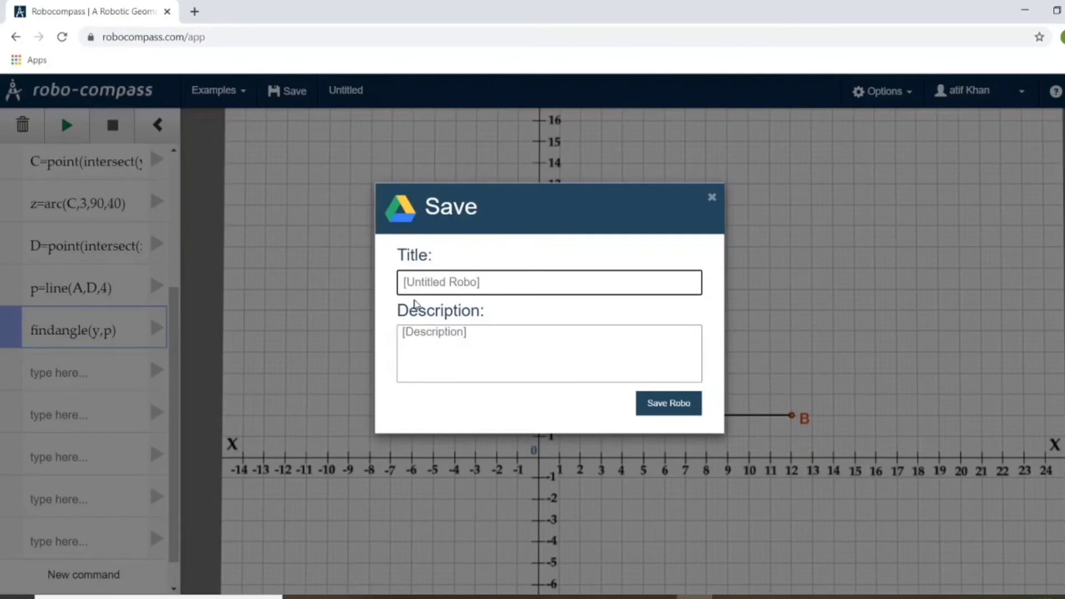
text(angle 60)
click(434, 350)
text(using )
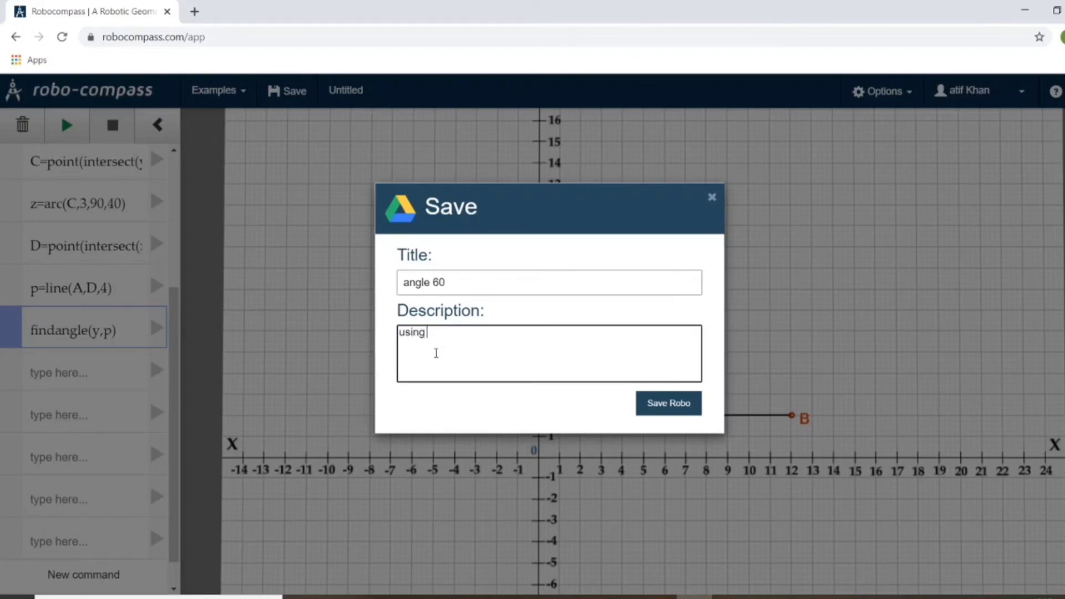
text(ruler and compass)
click(681, 406)
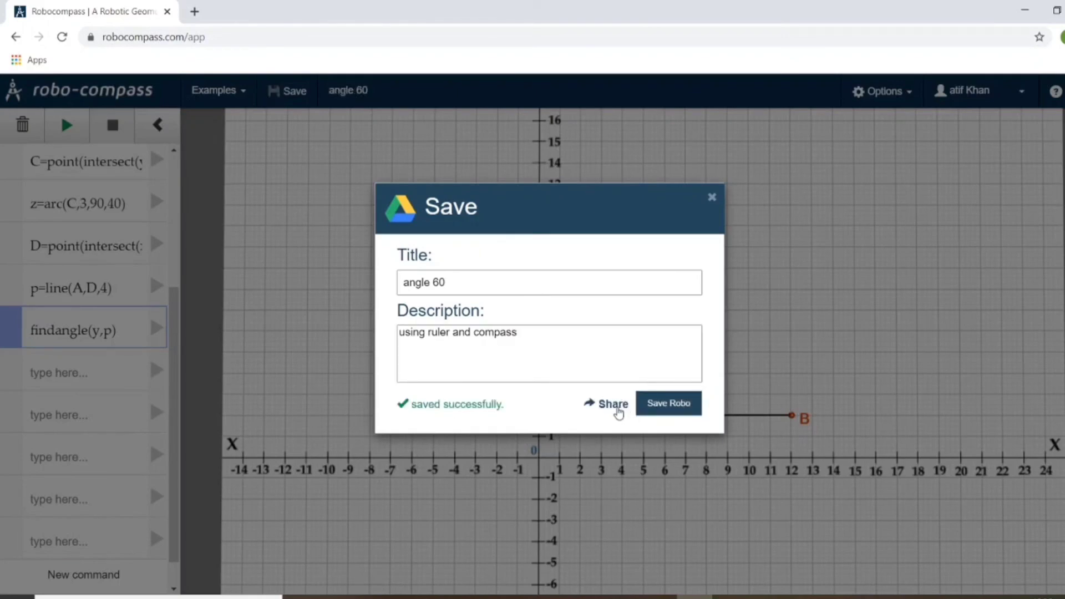
Generate the saved construction's share link, open it in a new browser tab and play the construction there.
click(613, 404)
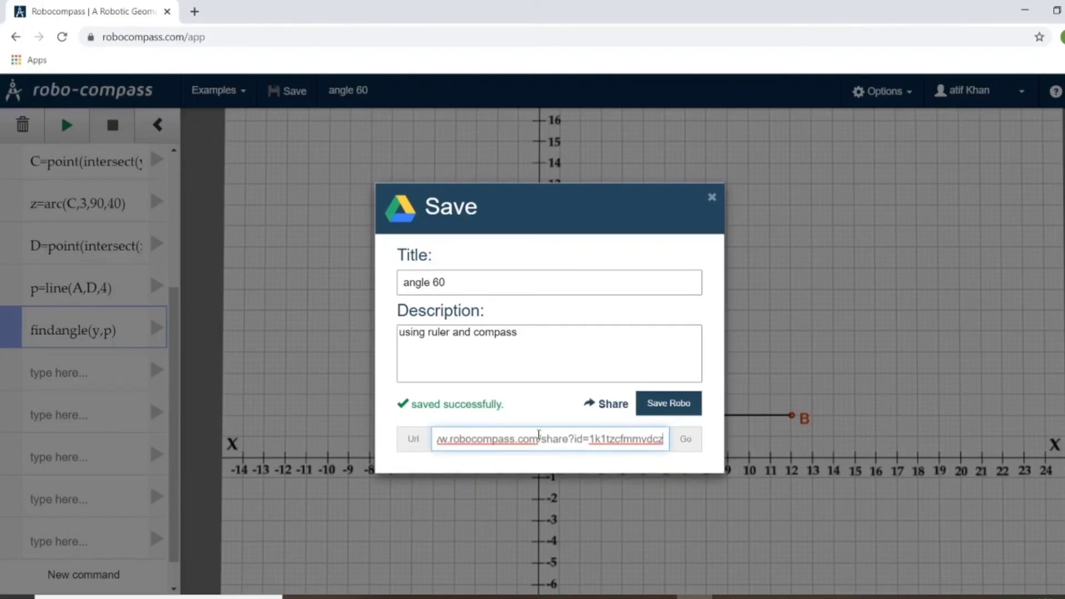
triple_click(532, 440)
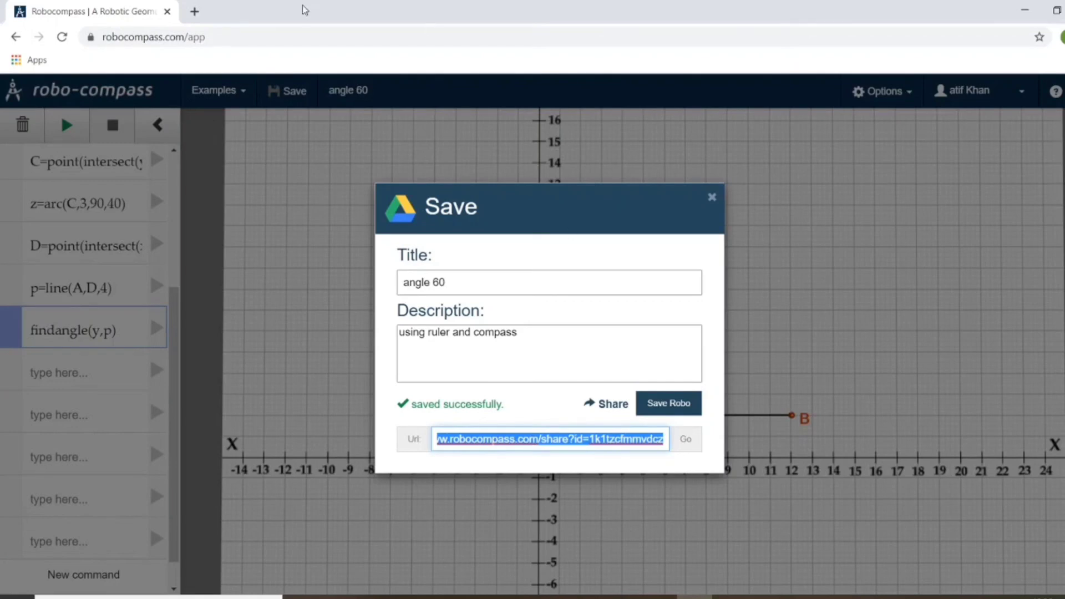
click(193, 12)
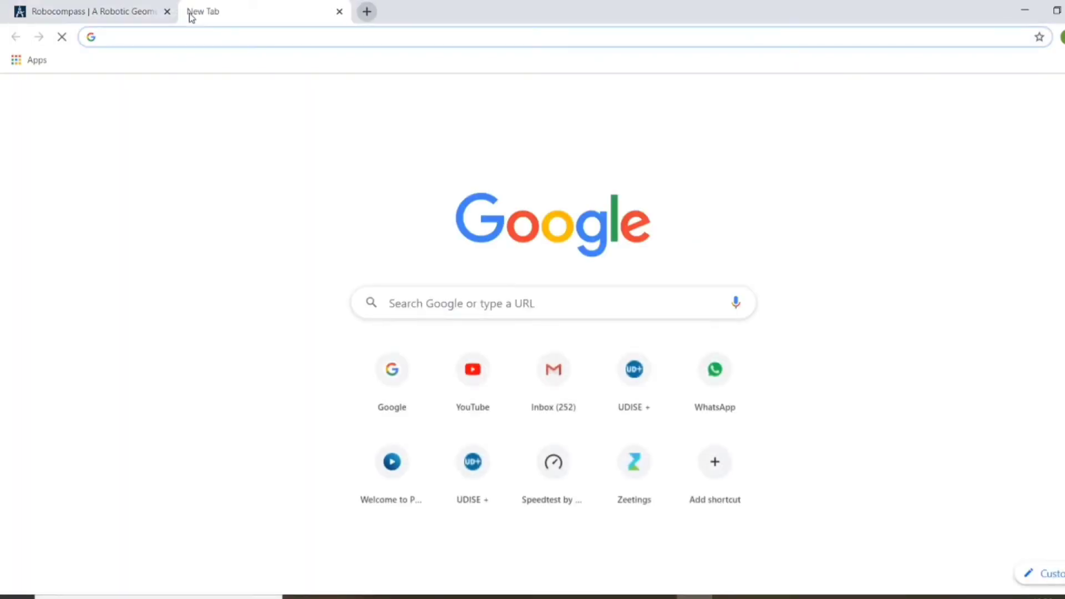
text(http://www.robocompass.com/share?id=1k1tzcfmmvdcz)
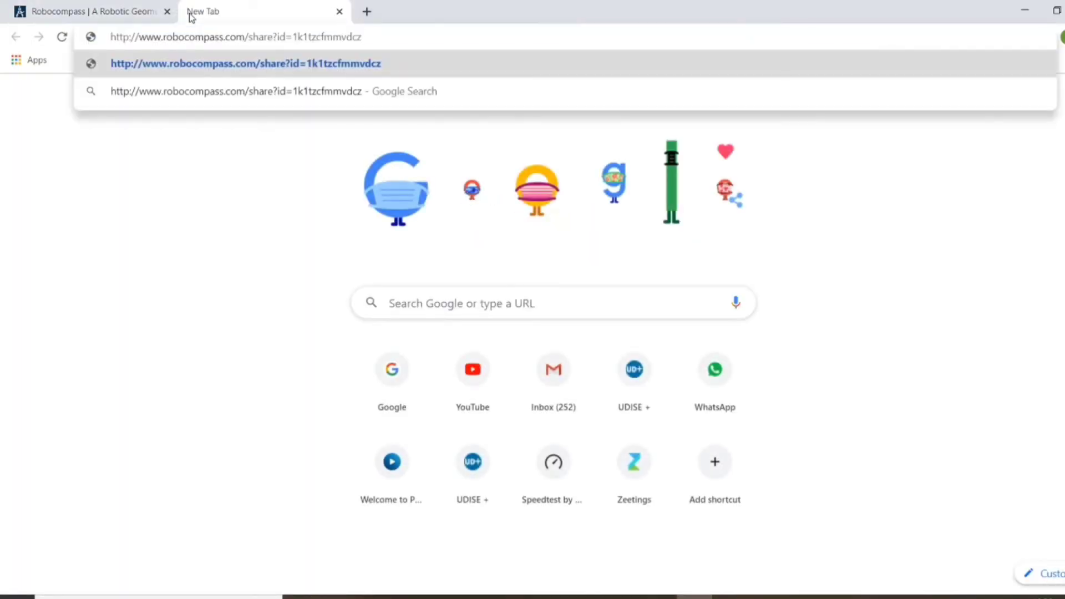
key(Return)
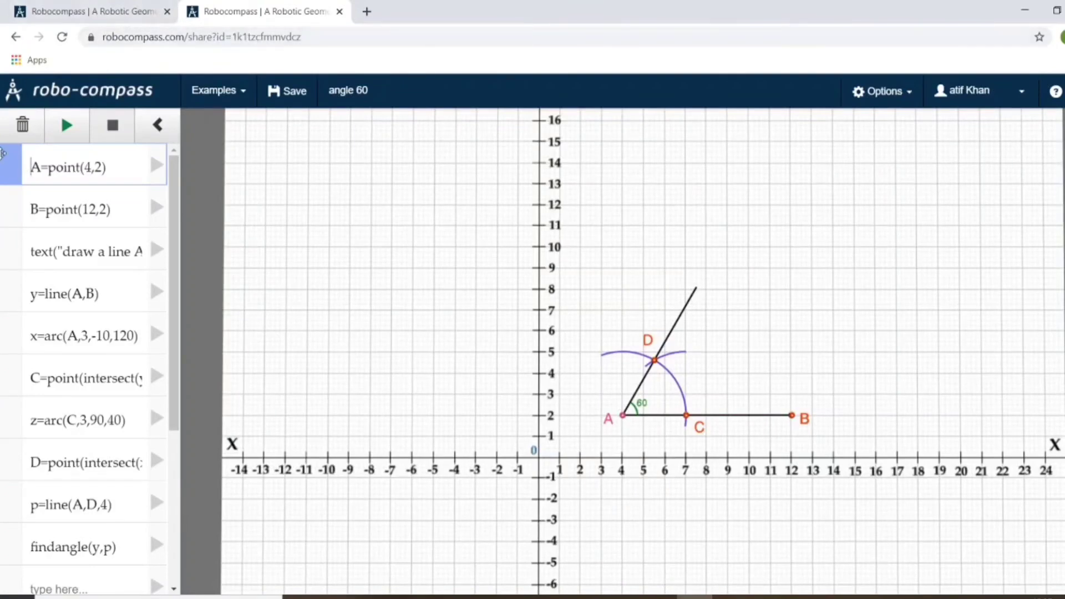
click(66, 125)
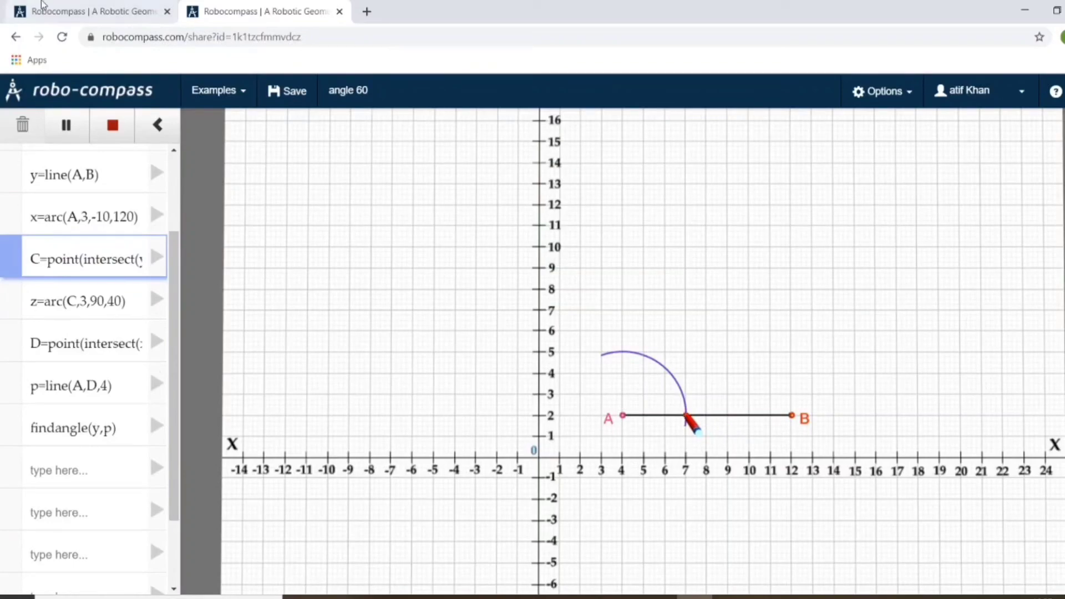
Return to the original construction tab and highlight the word "text" in the command text("draw a line AB").
click(99, 5)
click(138, 252)
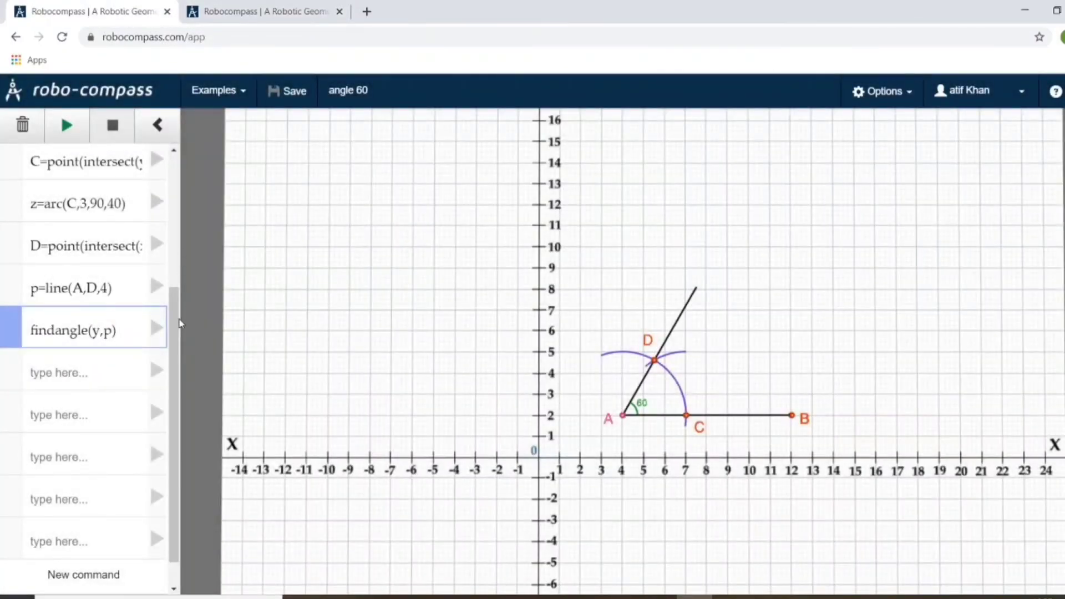
scroll(83, 288, up, 4)
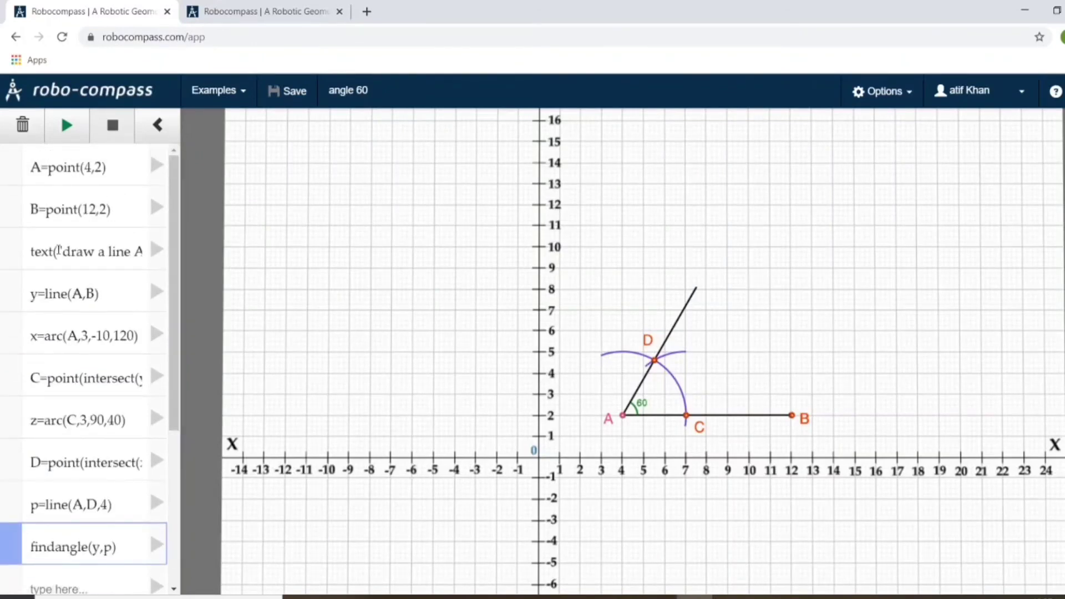
click(59, 249)
double_click(41, 250)
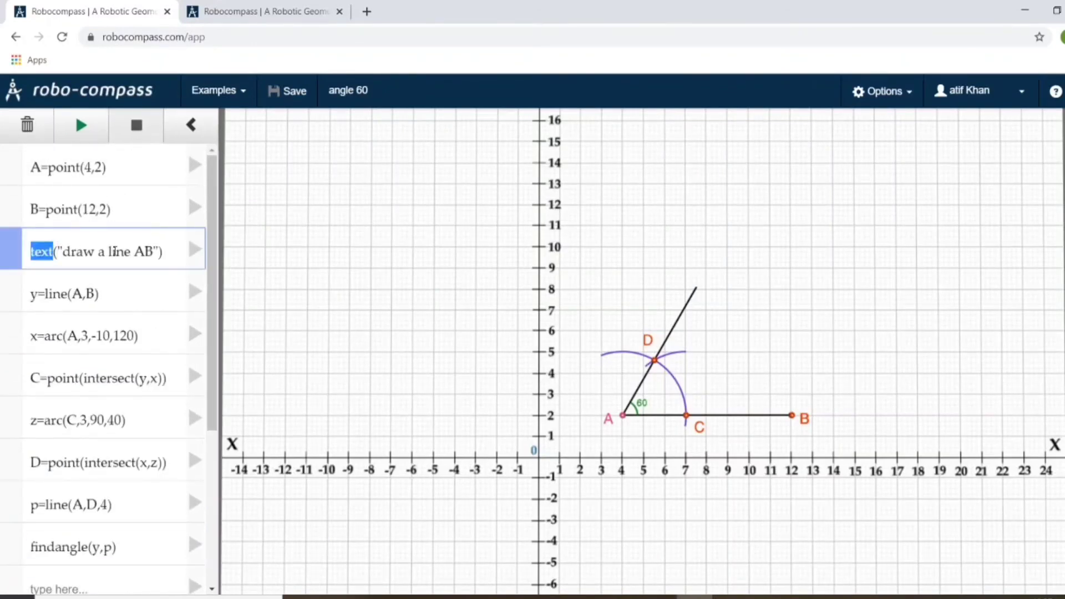